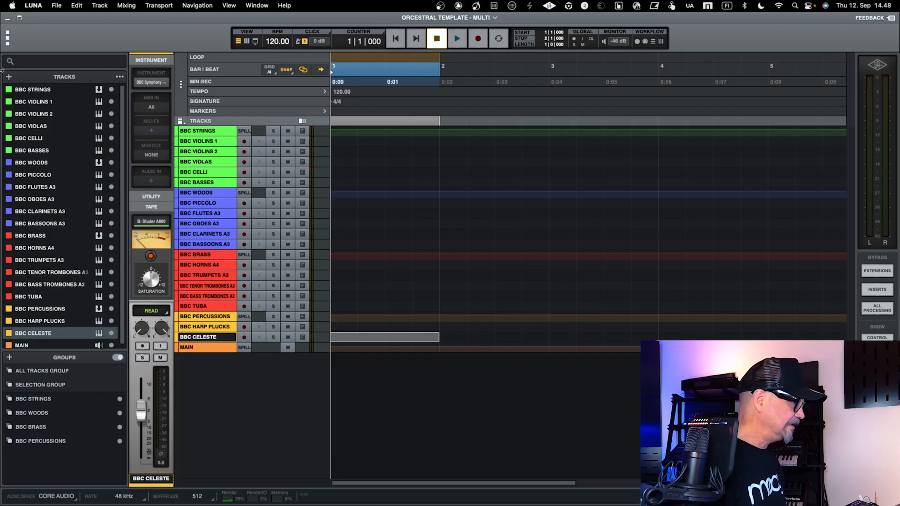
Create one new stereo instrument track, keeping the default name, tape and console settings.
click(9, 77)
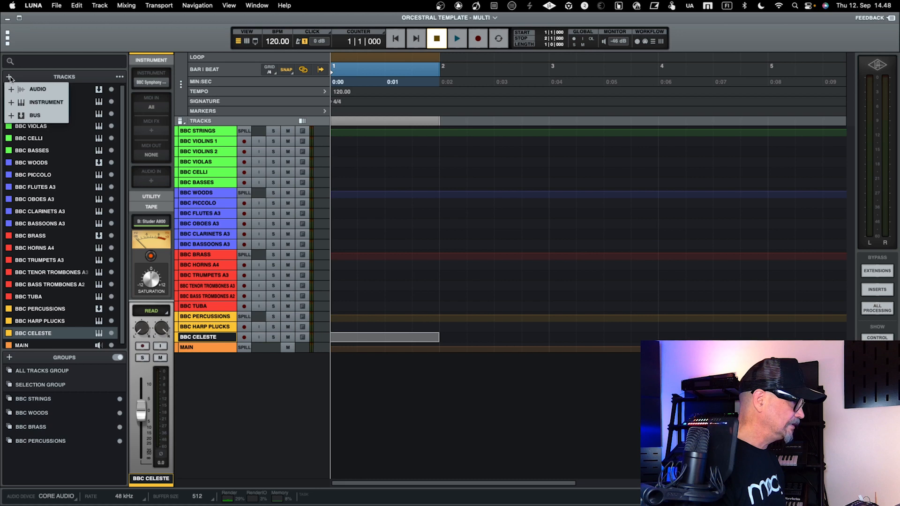
click(27, 101)
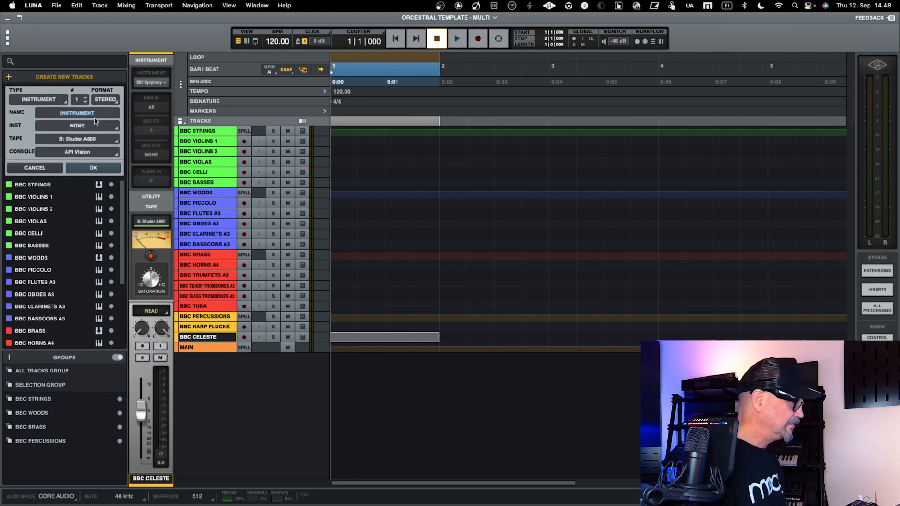
click(97, 168)
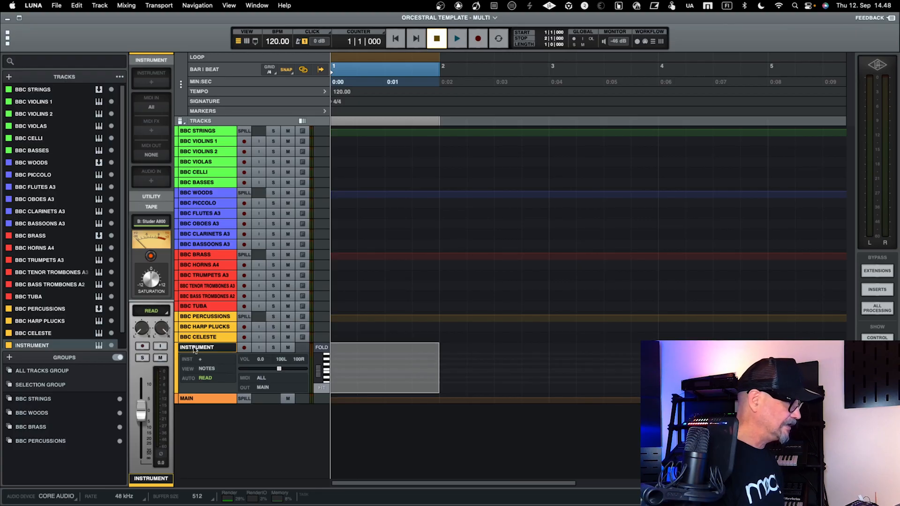
Load Kontakt 7 as the instrument plug-in on the new track and move its window higher.
click(151, 84)
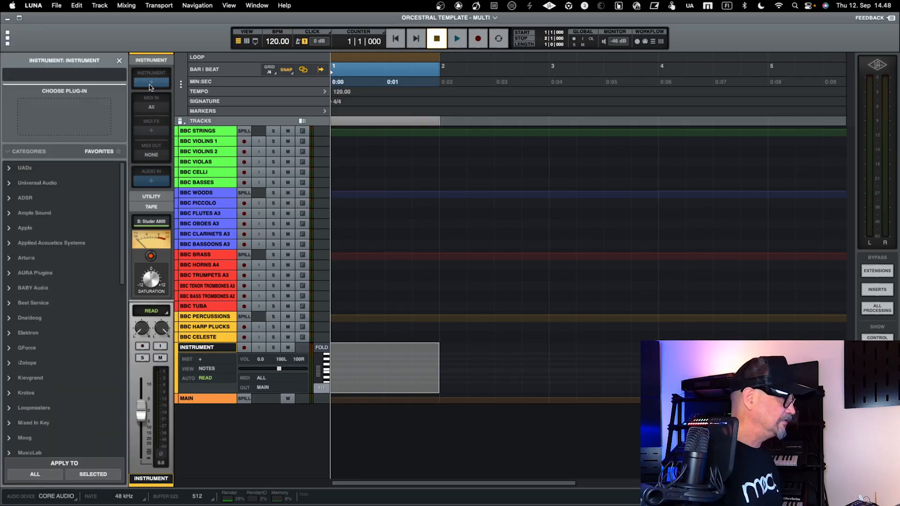
text(konta)
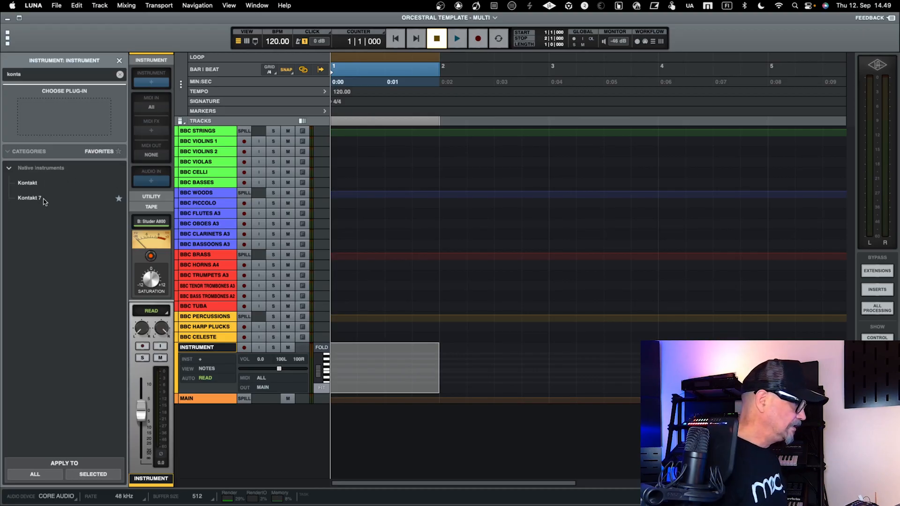
click(45, 202)
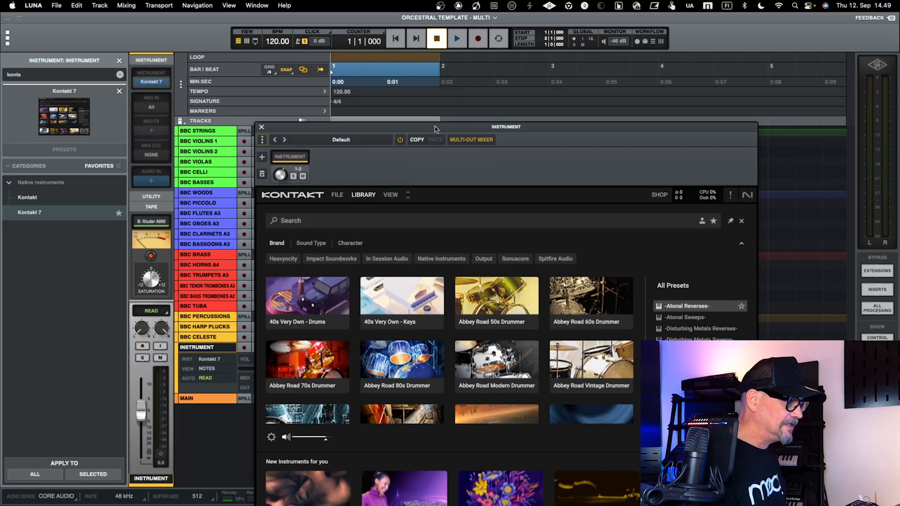
drag(434, 129, 435, 60)
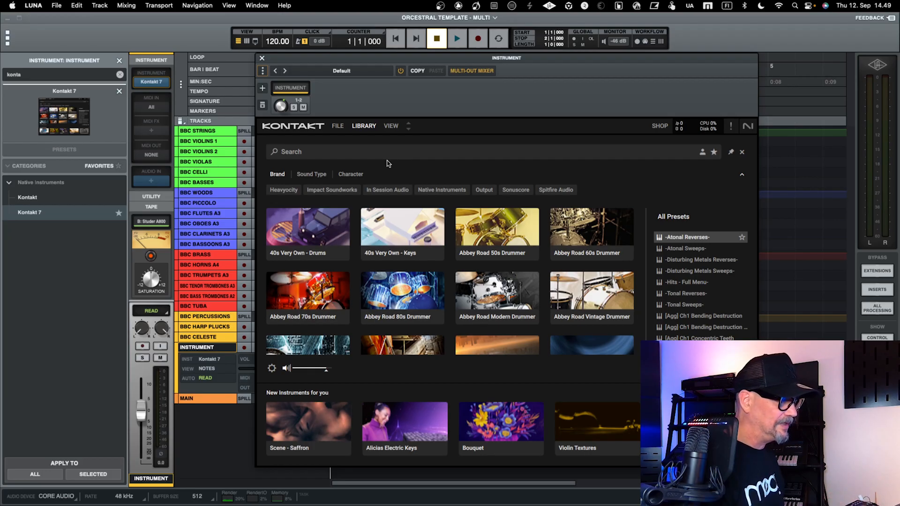
Switch Kontakt to Rack View and shift the plug-in window slightly sideways.
click(388, 127)
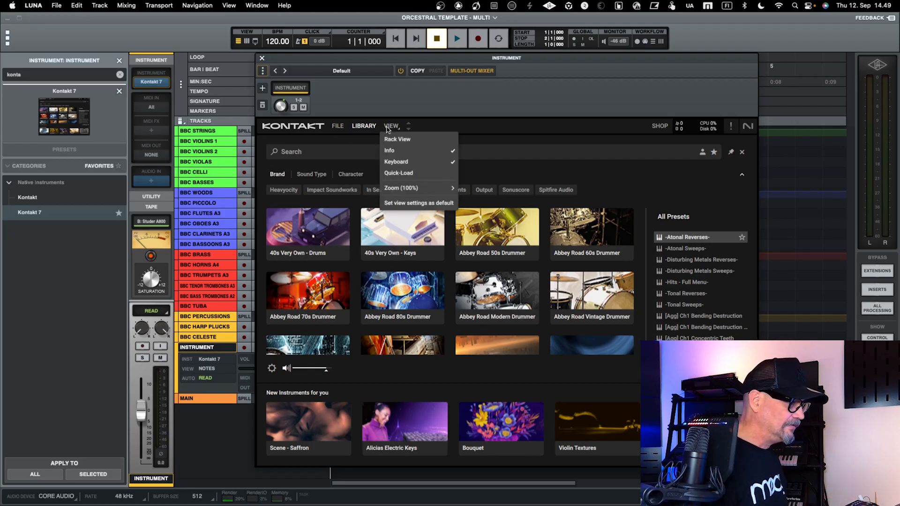
click(396, 141)
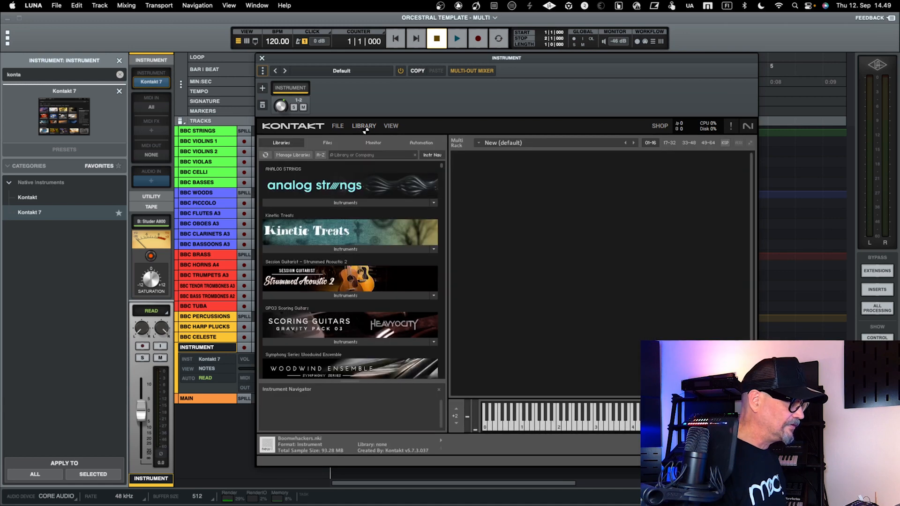
drag(459, 59, 438, 59)
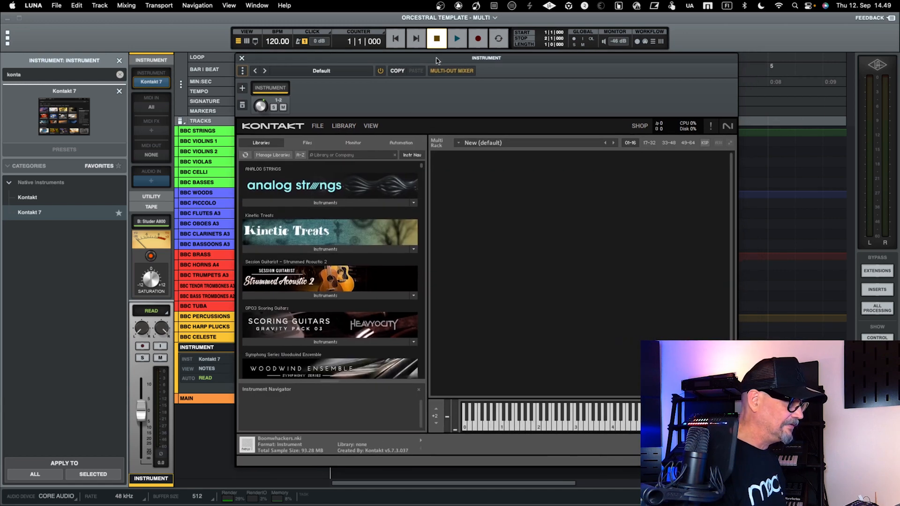
Search the Kontakt libraries for "neo" and list the instruments of Albion NEO.
click(363, 155)
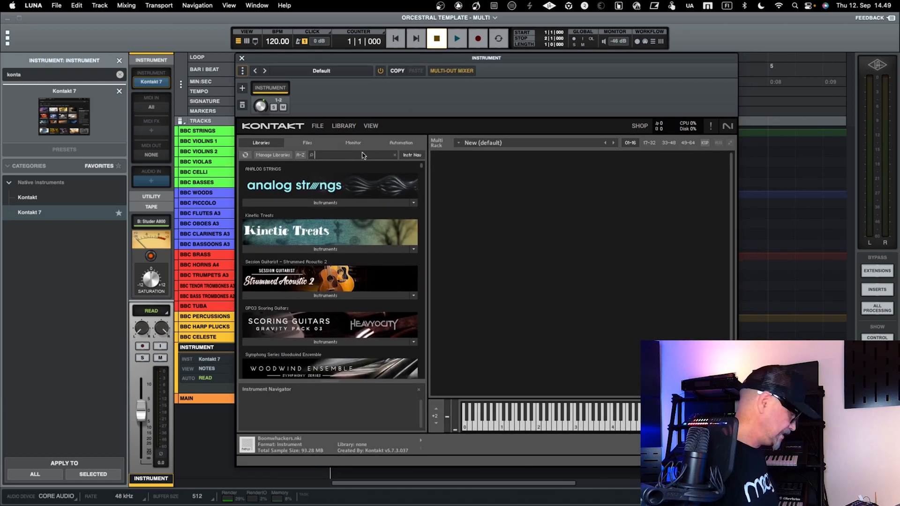
text(ne)
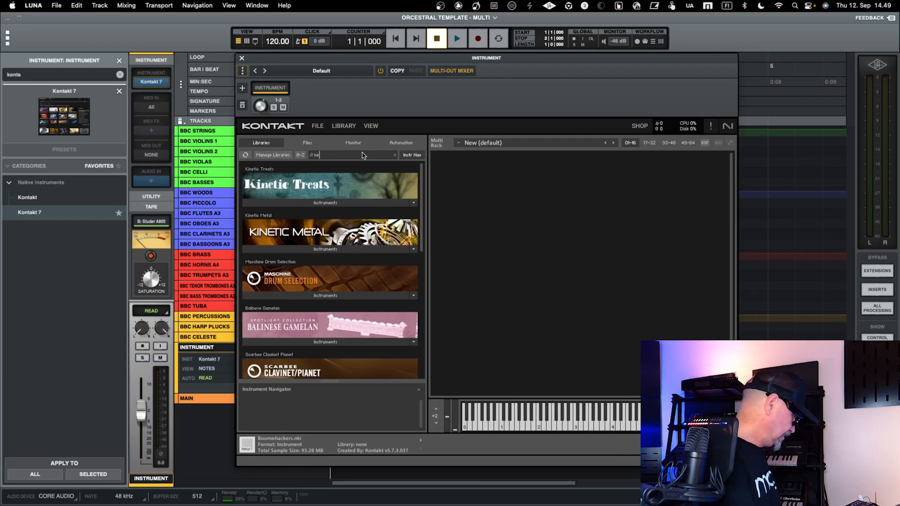
key(BackSpace)
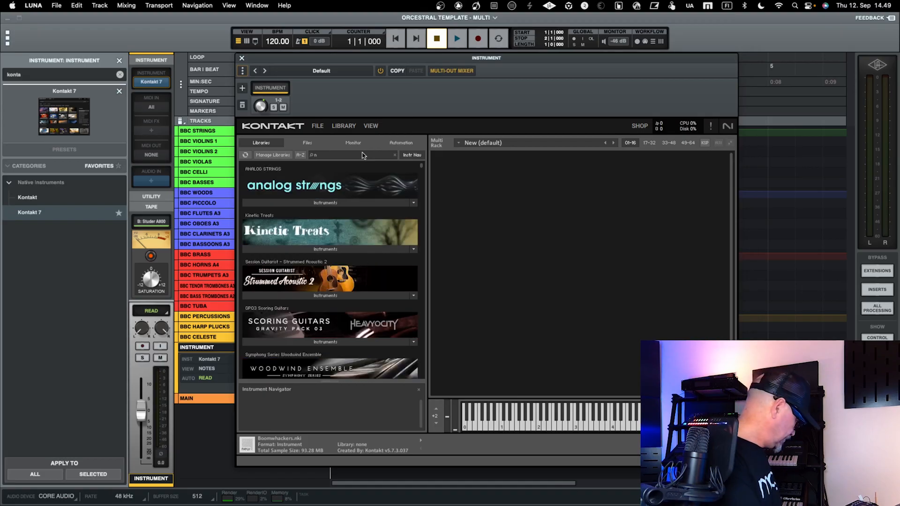
text(eo)
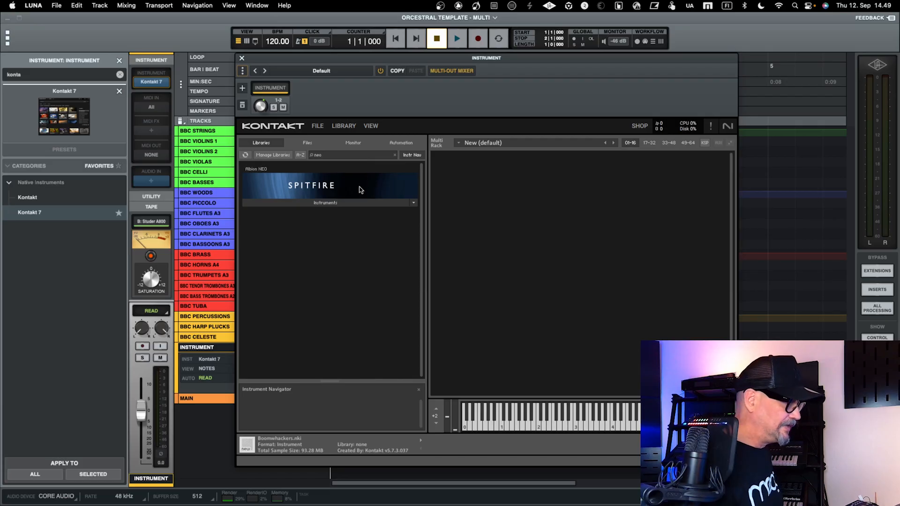
click(354, 203)
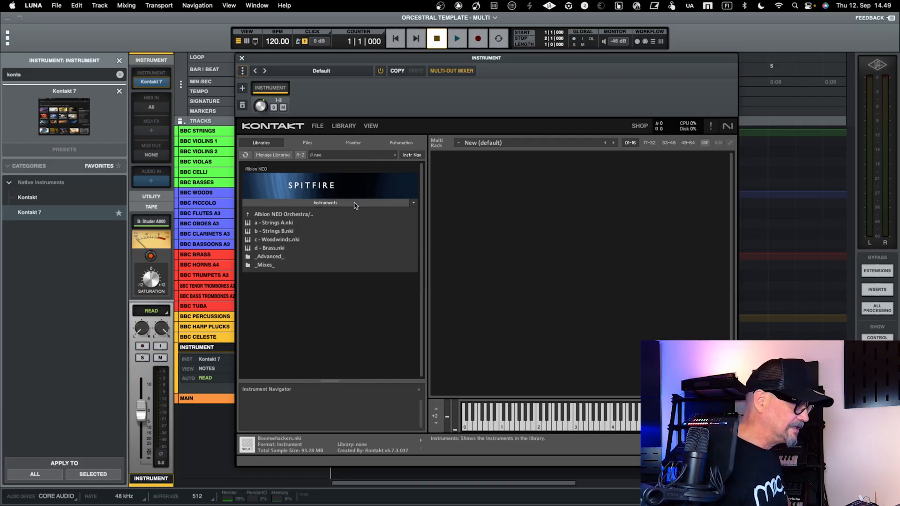
Load a - Strings A.nki and b - Strings B.nki from Albion NEO into the multi rack.
click(304, 225)
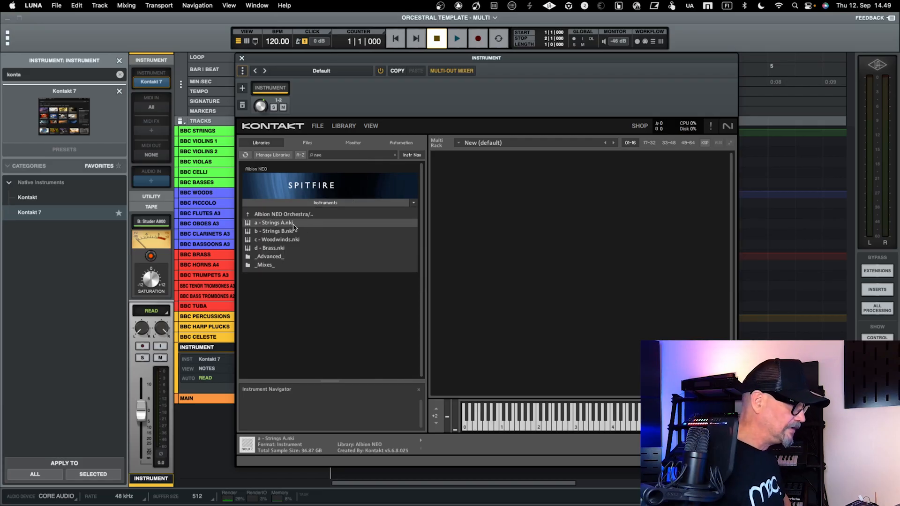
drag(294, 226, 496, 245)
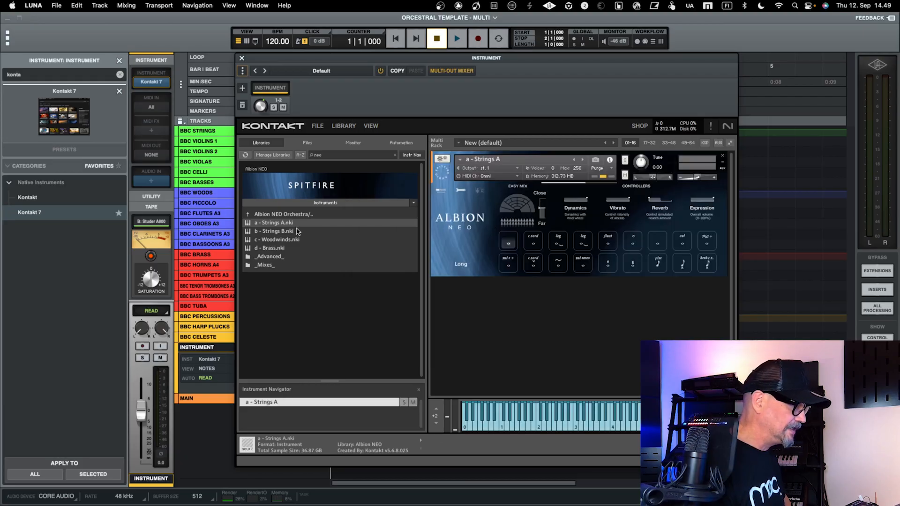
click(296, 231)
drag(296, 232, 578, 319)
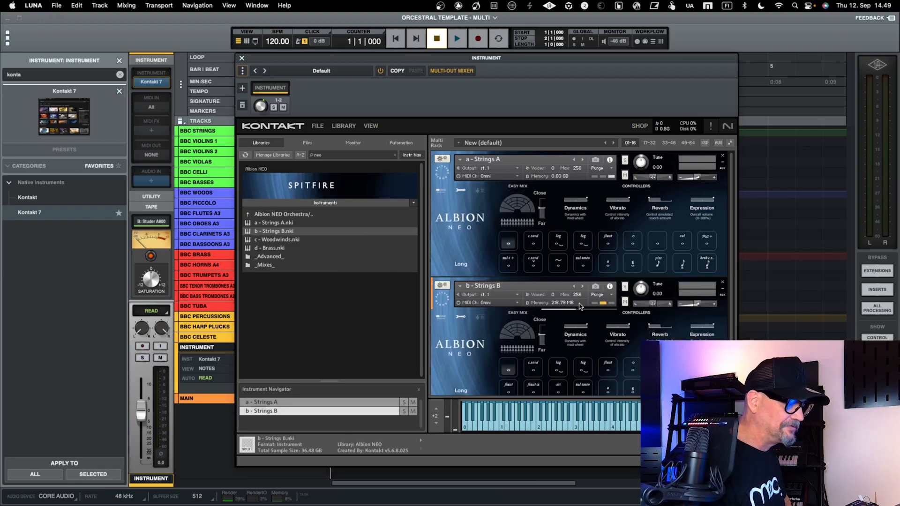
Add c - Woodwinds.nki and d - Brass.nki to the multi rack below the two string instruments.
scroll(580, 306, down, 3)
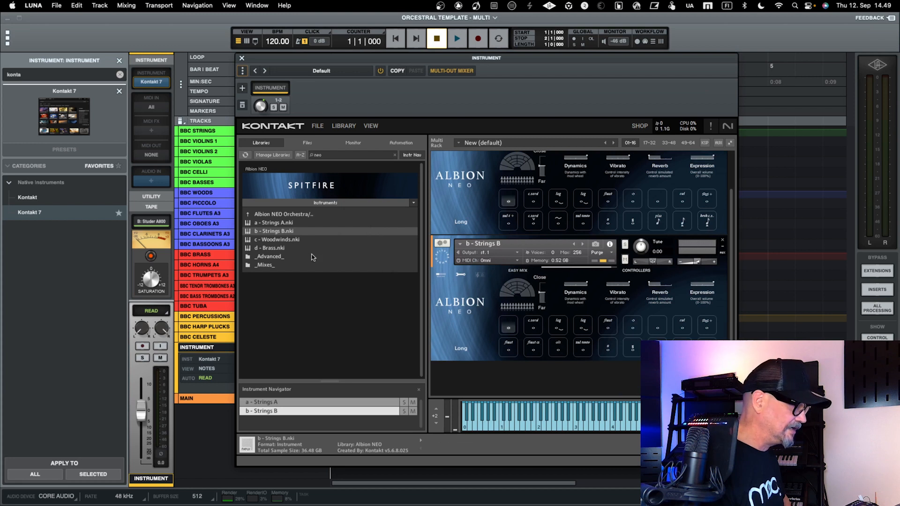
drag(291, 240, 531, 380)
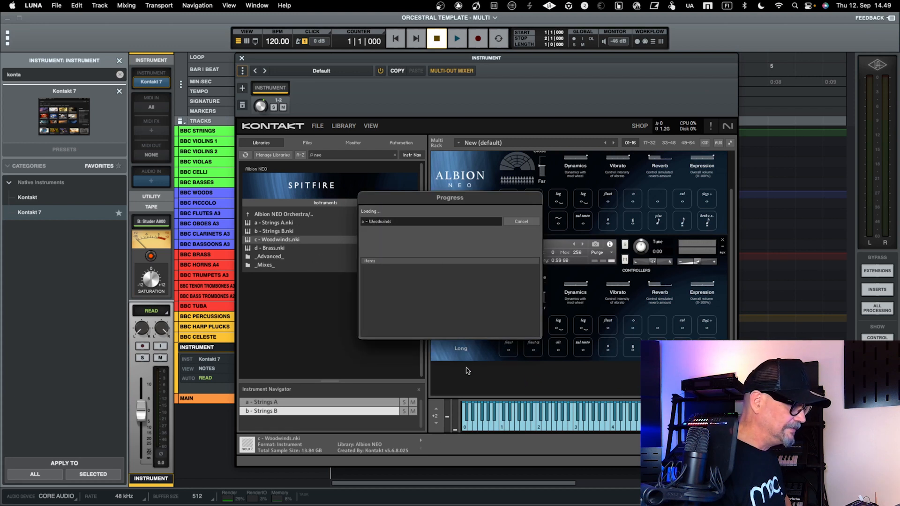
scroll(478, 318, down, 3)
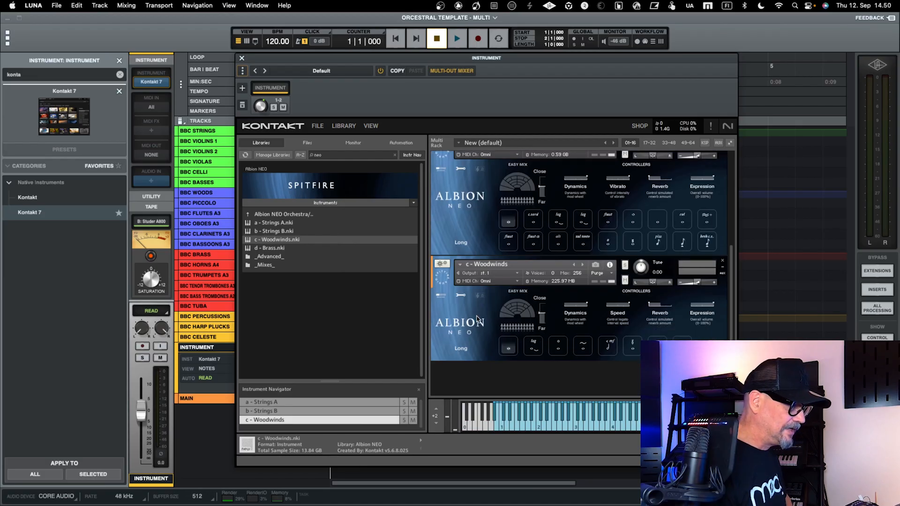
click(276, 248)
drag(276, 250, 467, 383)
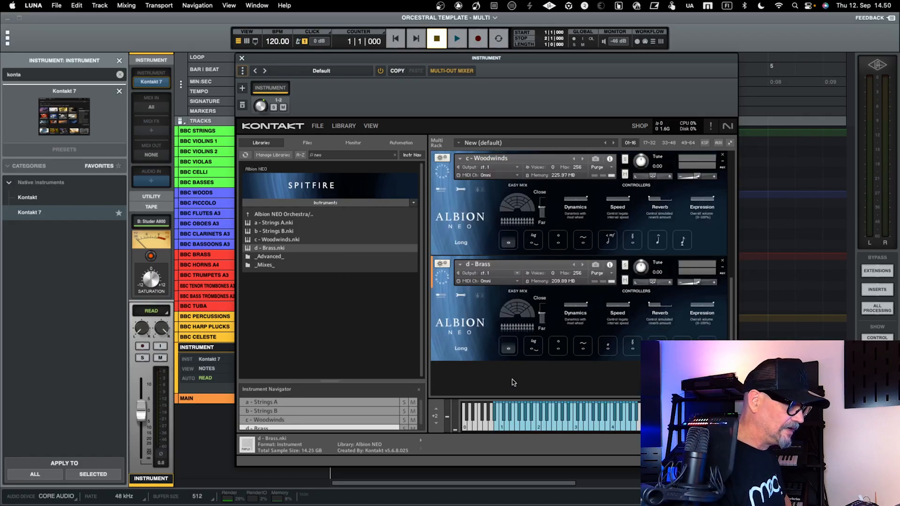
scroll(464, 342, up, 5)
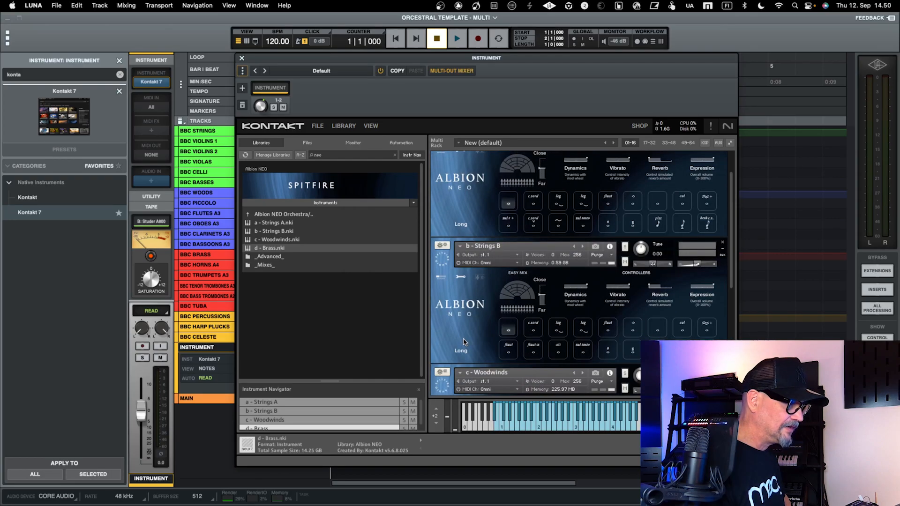
scroll(464, 343, down, 5)
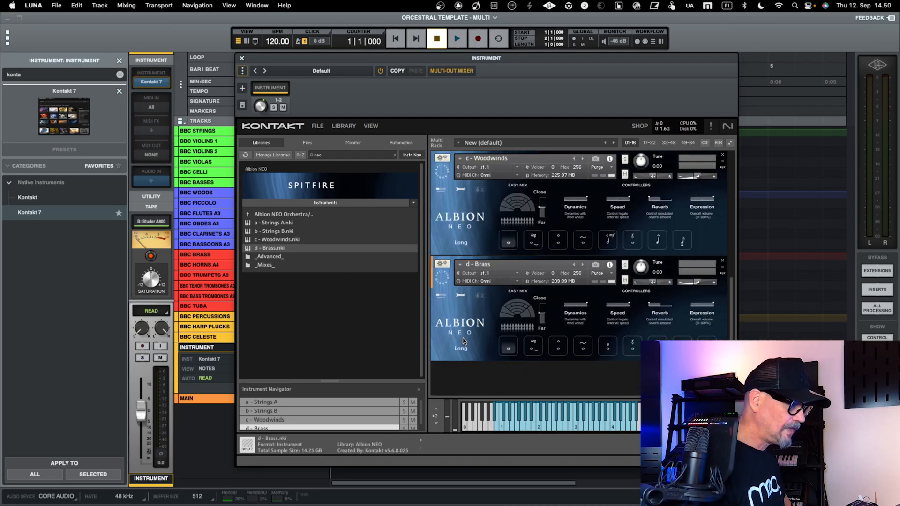
Show Kontakt's Outputs section and run the batch function that clears it and creates one individual channel for each loaded instrument.
right_click(497, 379)
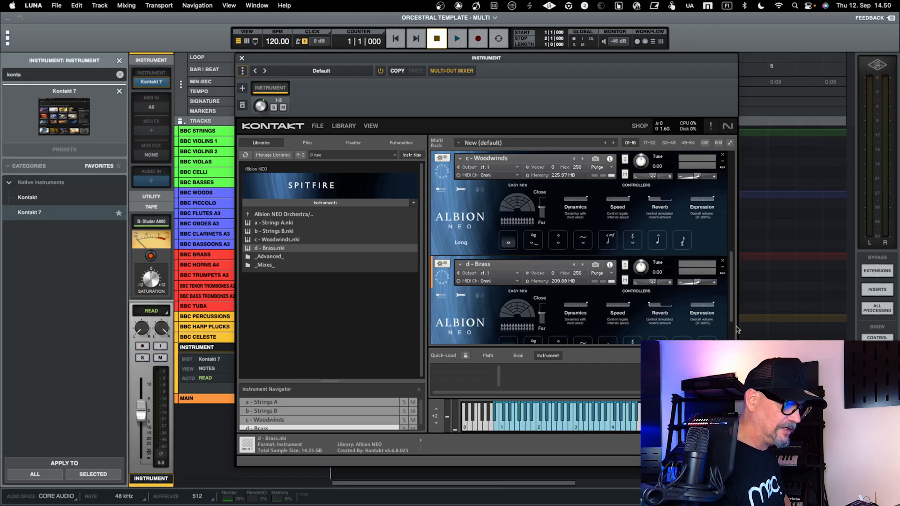
click(728, 356)
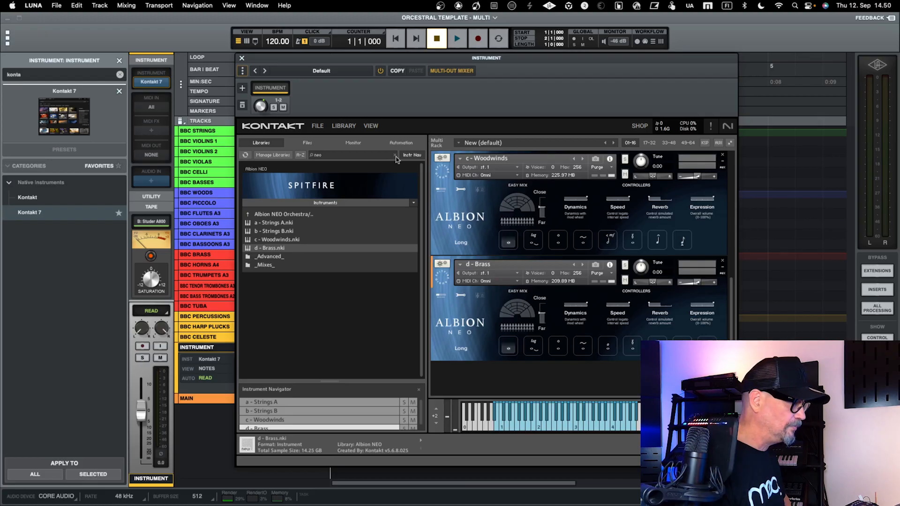
click(369, 127)
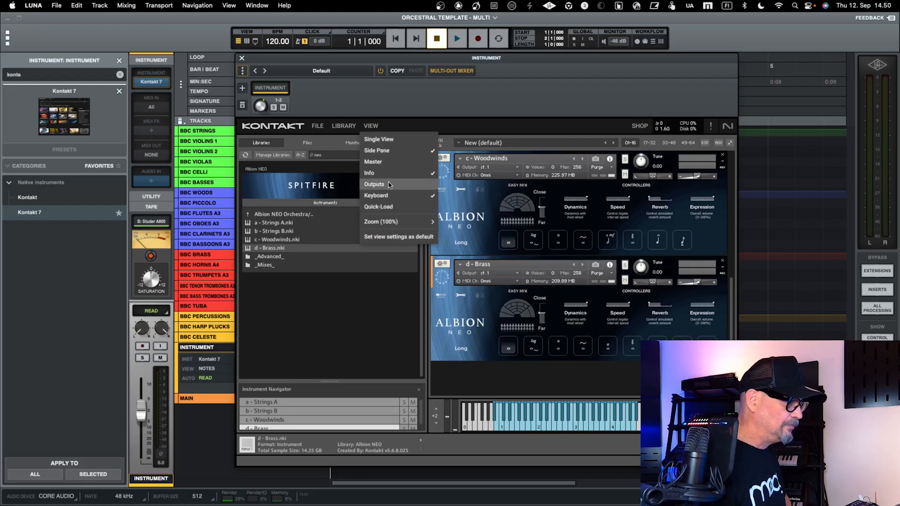
click(389, 185)
click(493, 295)
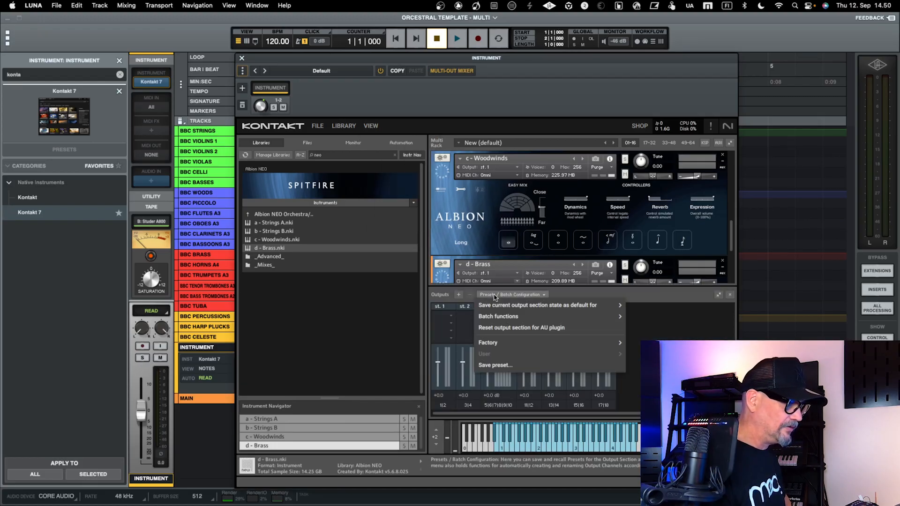
mouse_move(506, 321)
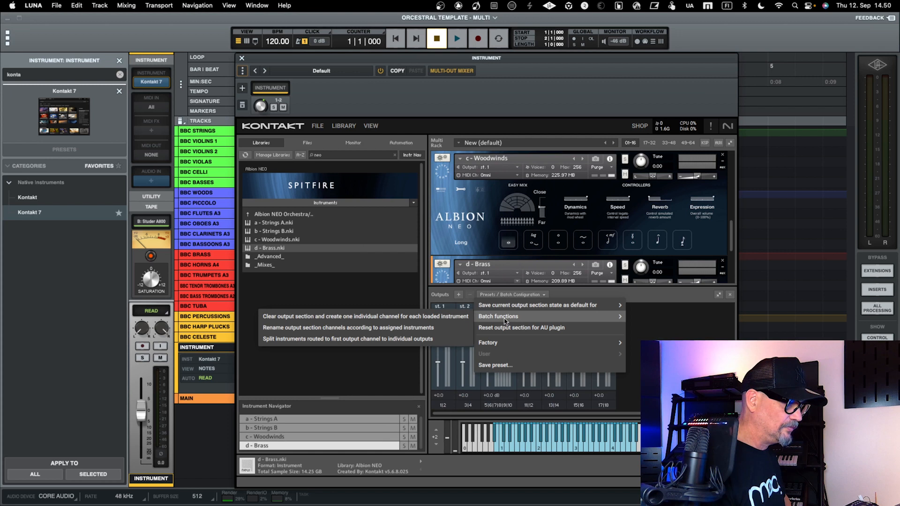
click(459, 317)
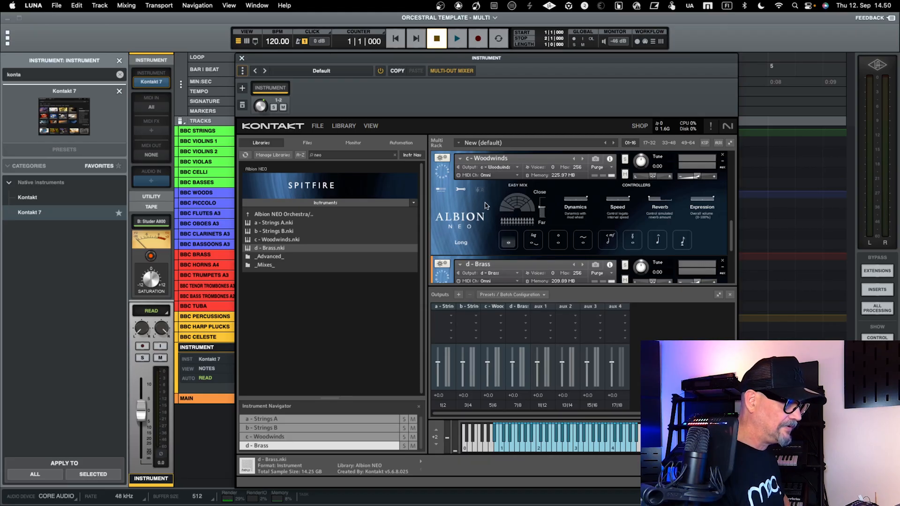
Check the instruments' output assignments, hide the Outputs section and reposition the plug-in window.
scroll(488, 201, up, 5)
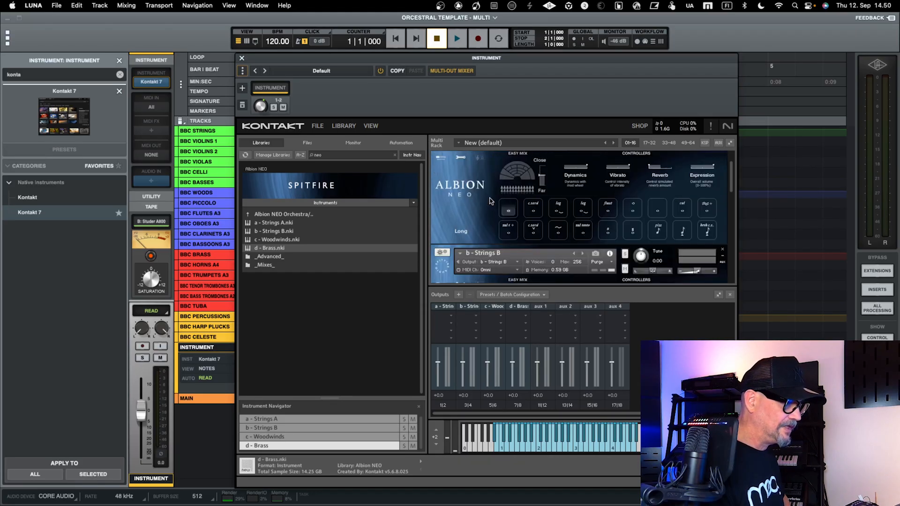
click(729, 294)
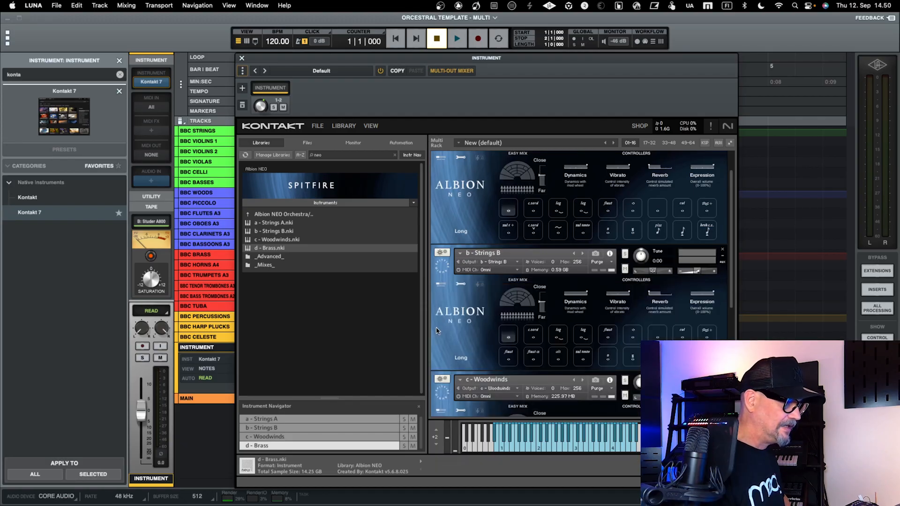
scroll(436, 331, up, 1)
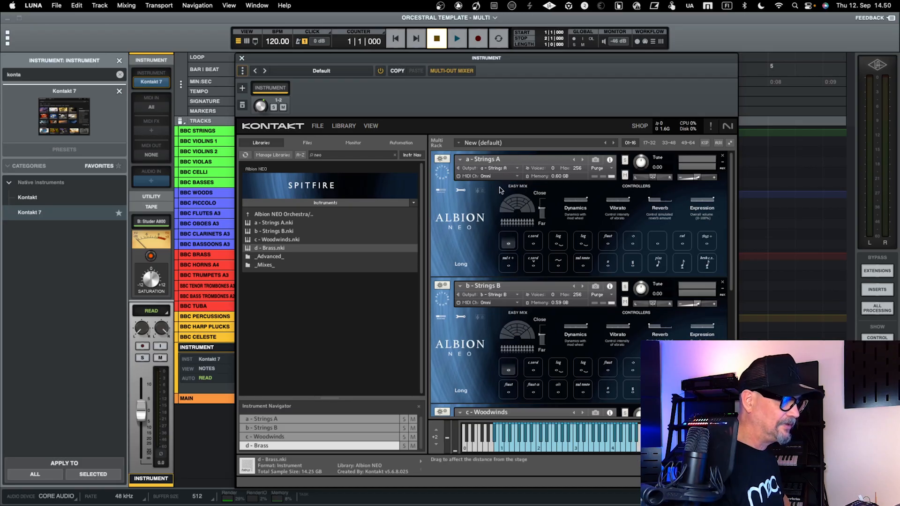
drag(555, 61, 594, 55)
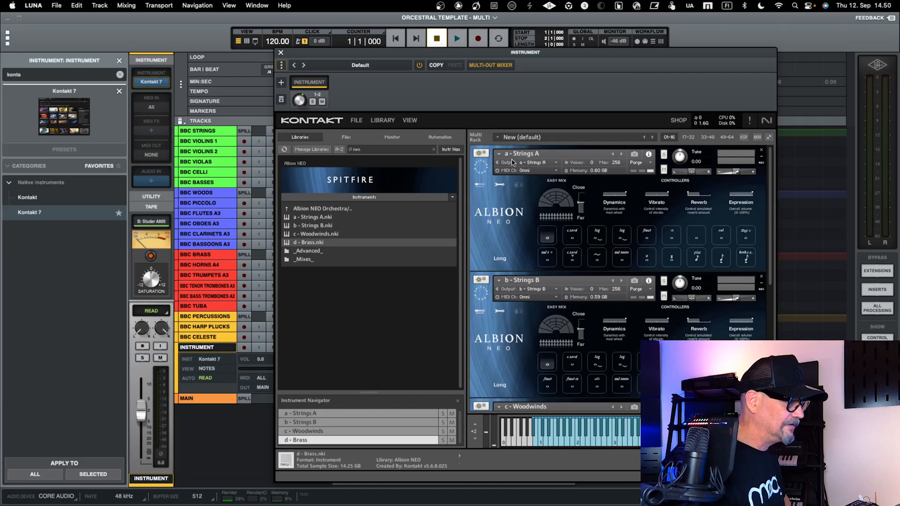
mouse_move(524, 57)
mouse_down()
mouse_move(528, 46)
mouse_move(526, 54)
mouse_up()
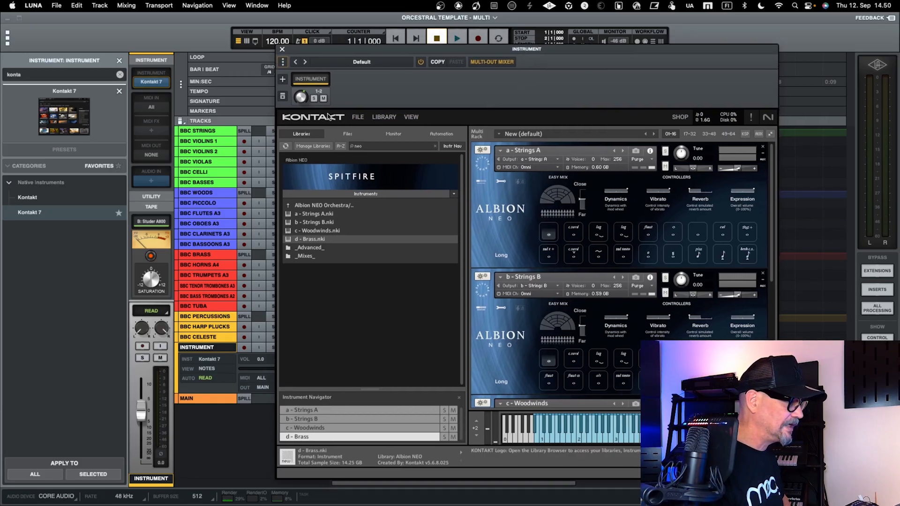
Show the MIDI routing in the multi-out mixer and set a - Strings A's MIDI channel to Port A, channel 1.
click(282, 97)
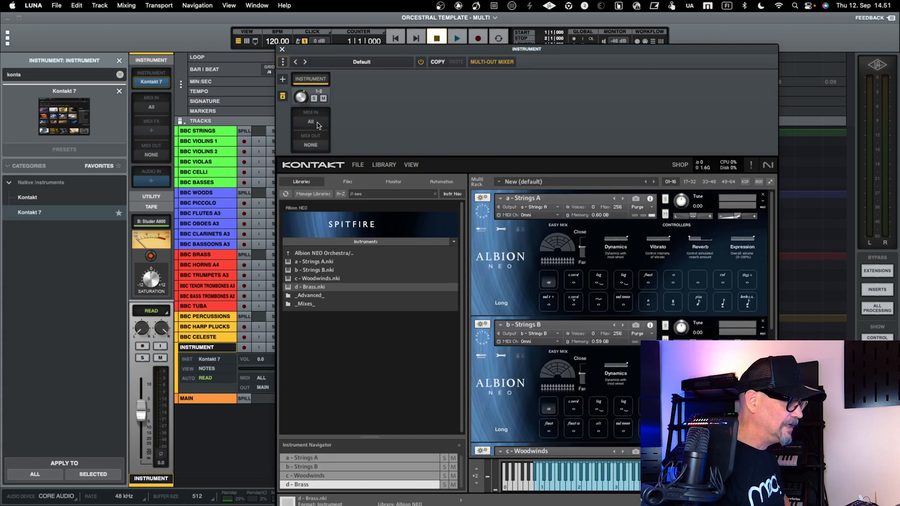
click(311, 146)
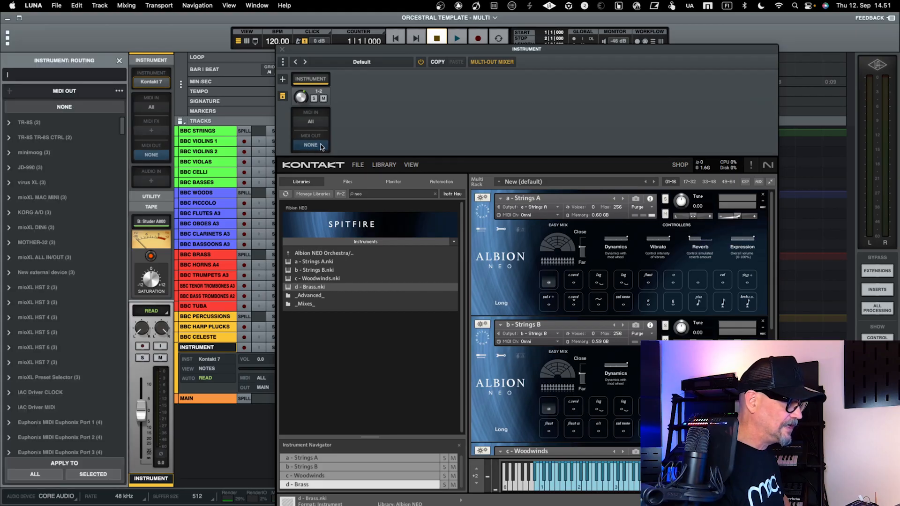
click(554, 215)
mouse_move(555, 235)
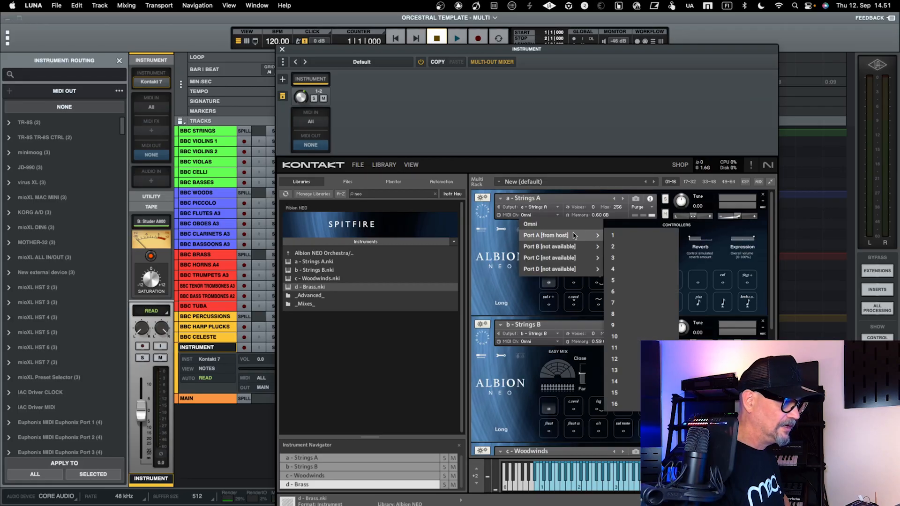
click(613, 237)
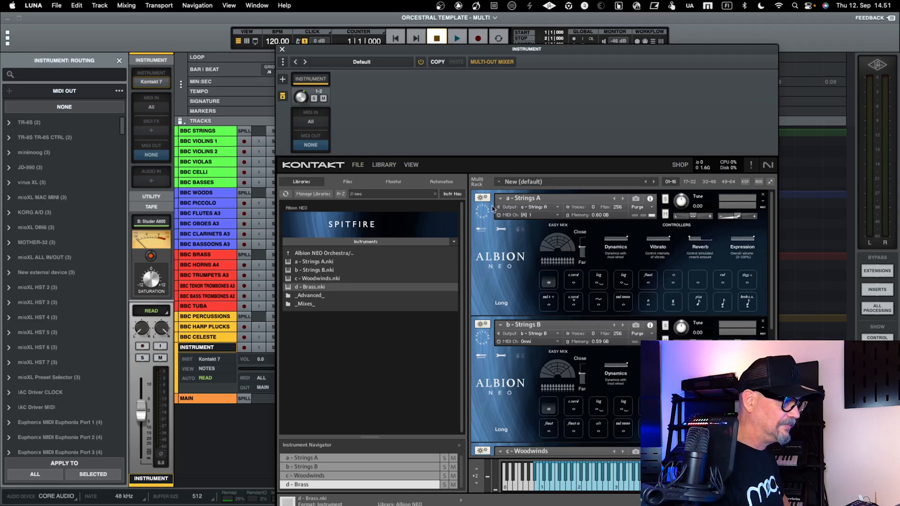
Record-arm the INSTRUMENT track and add one stereo multi-output named MULTI to the Kontakt 7 instrument.
drag(524, 50, 587, 30)
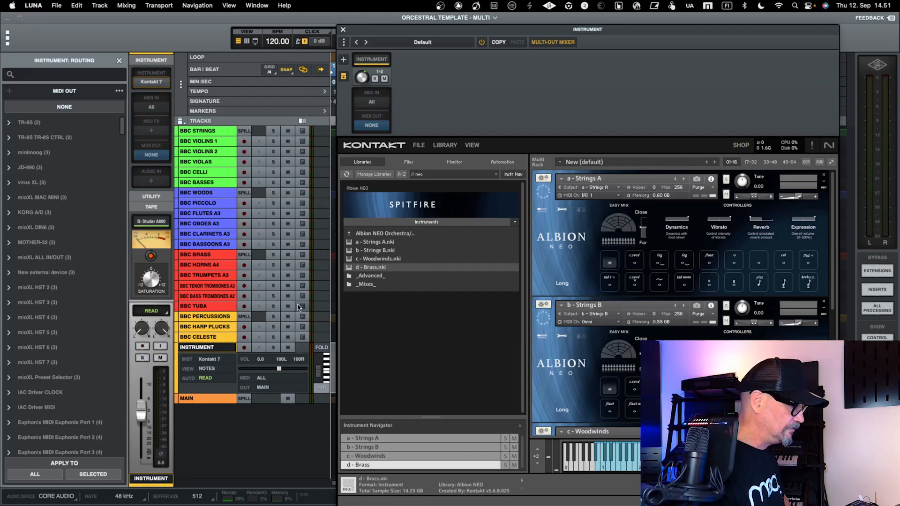
click(243, 349)
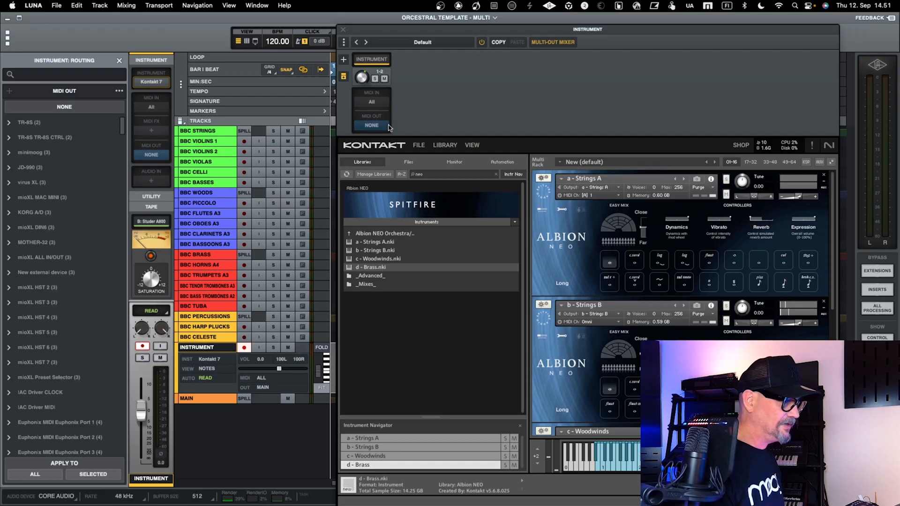
click(344, 60)
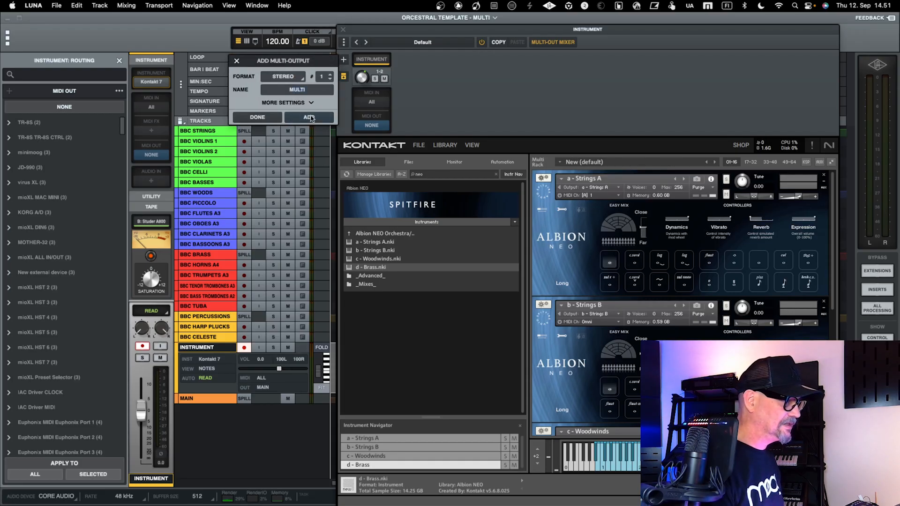
click(309, 118)
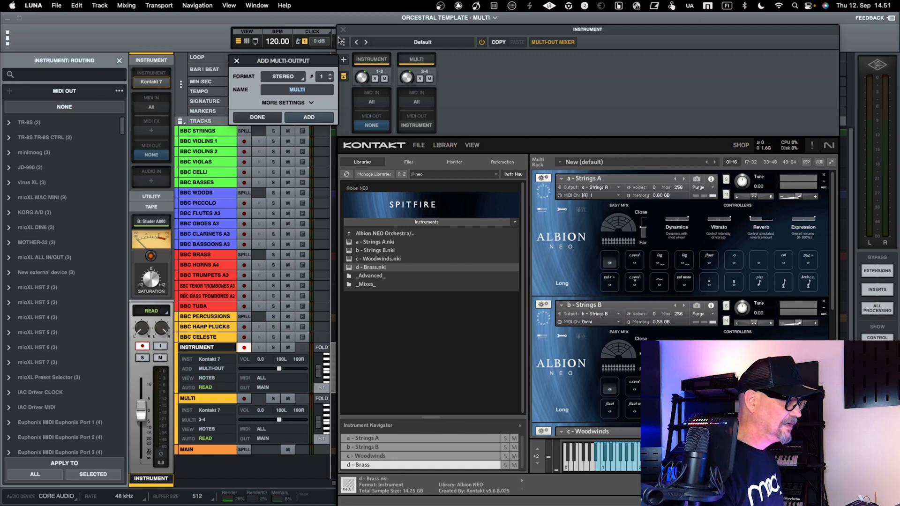
click(237, 62)
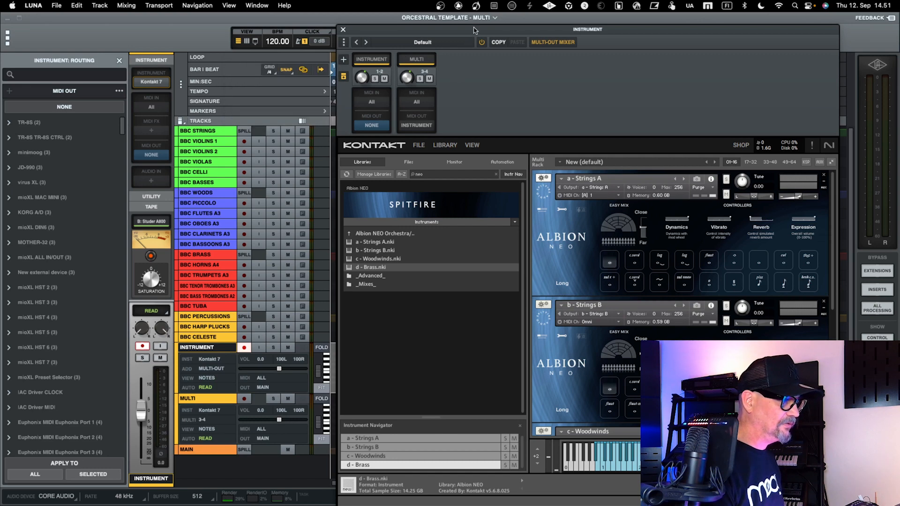
drag(473, 30, 470, 29)
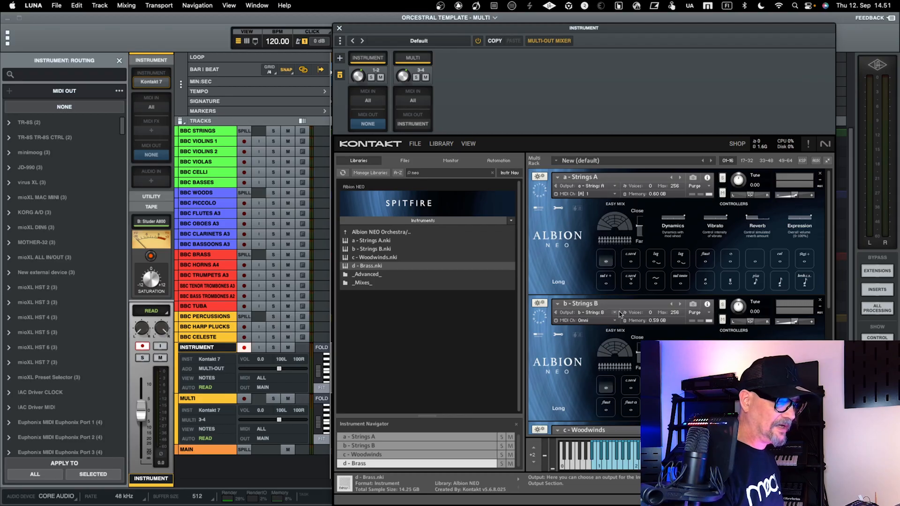
Set the MULTI output's MIDI out to channel 2 and record-arm the MULTI track instead of INSTRUMENT.
click(412, 125)
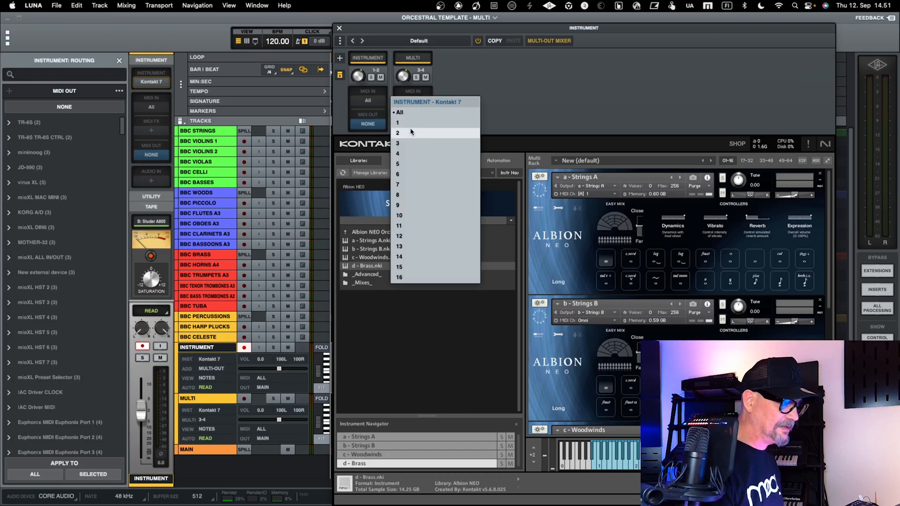
click(412, 133)
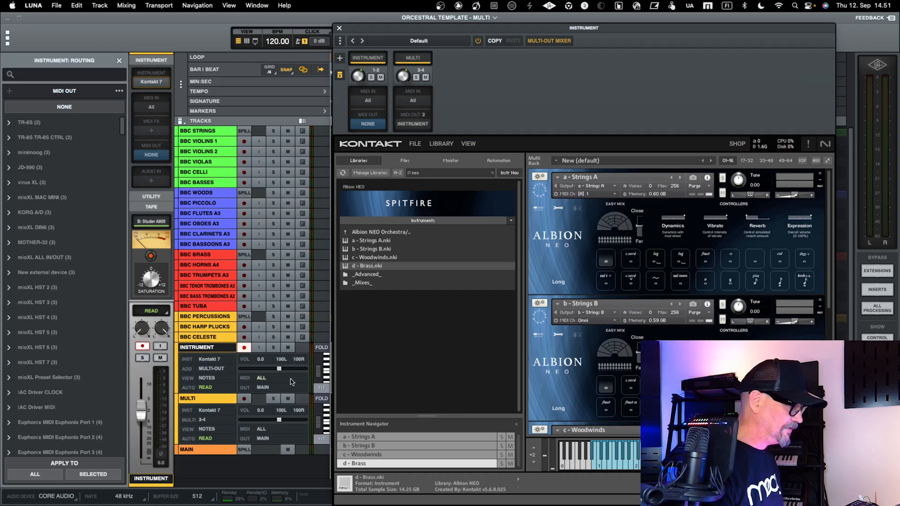
click(243, 398)
click(245, 348)
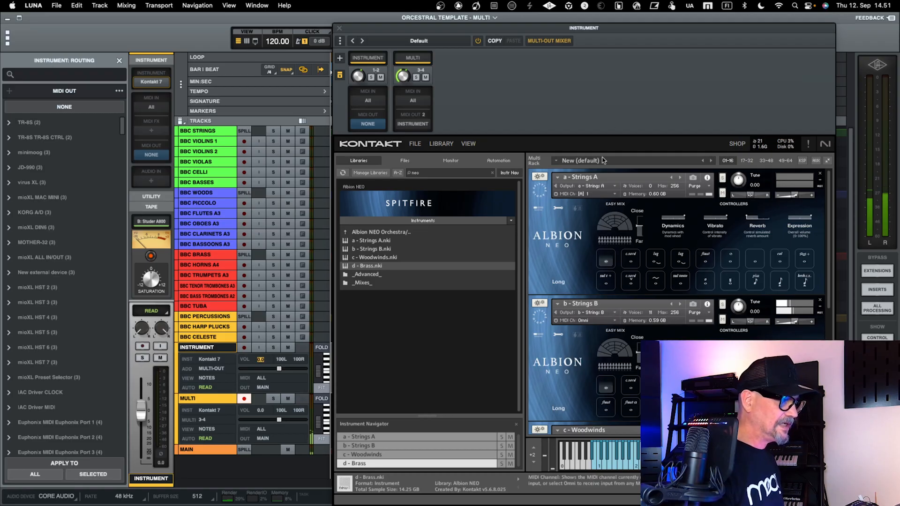
drag(618, 31, 614, 21)
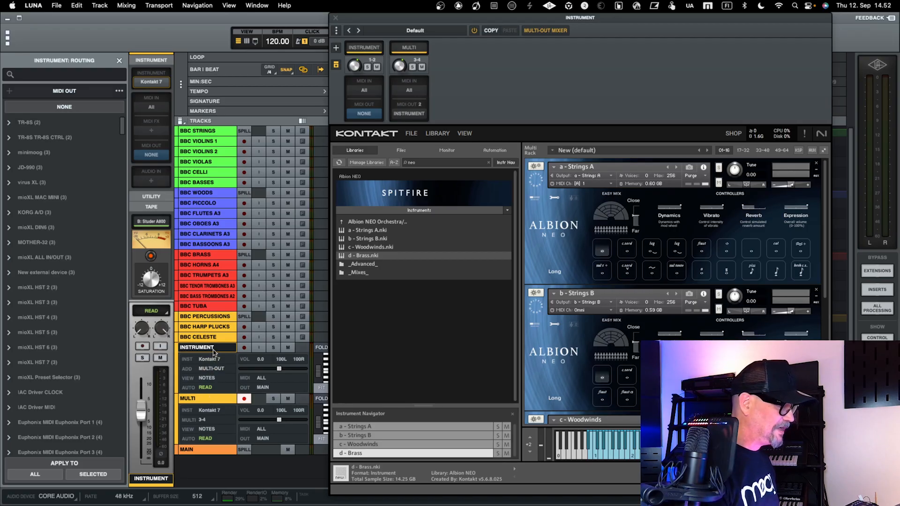
Record-arm the INSTRUMENT track and reselect Port A, channel 1 as a - Strings A's MIDI channel.
click(244, 347)
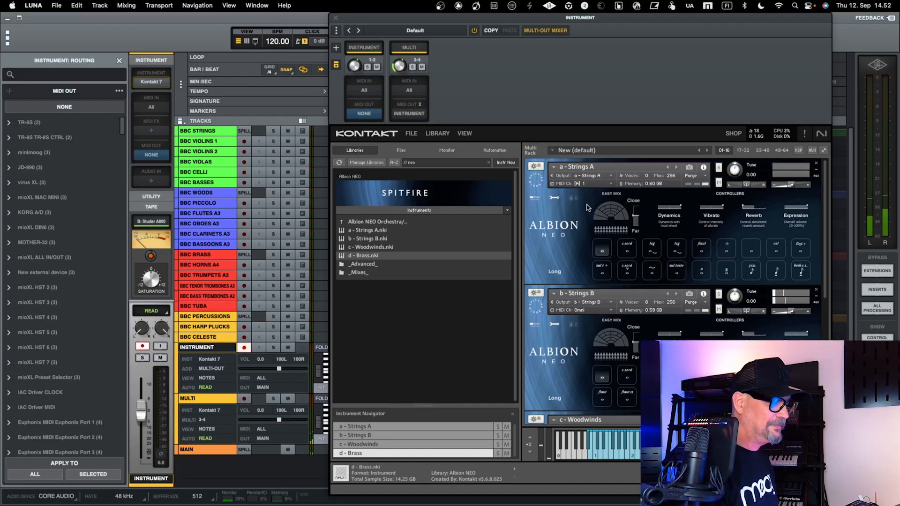
click(611, 186)
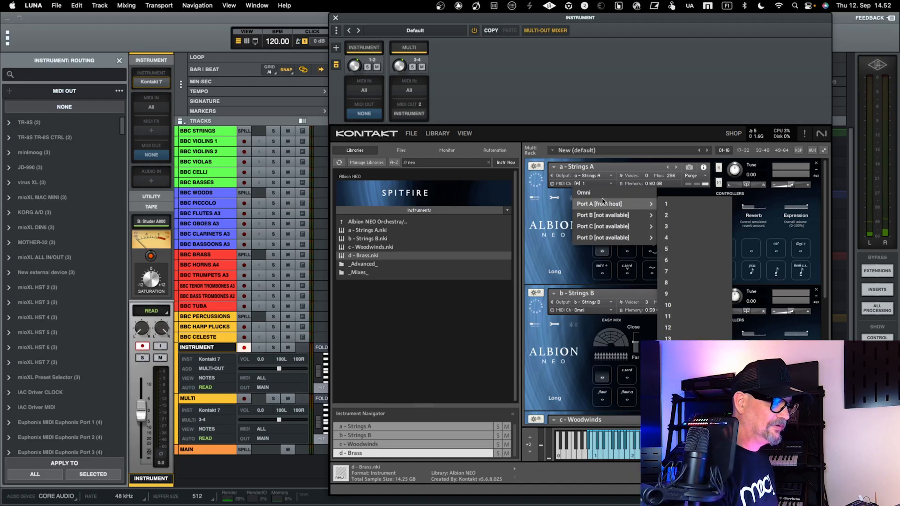
mouse_move(603, 209)
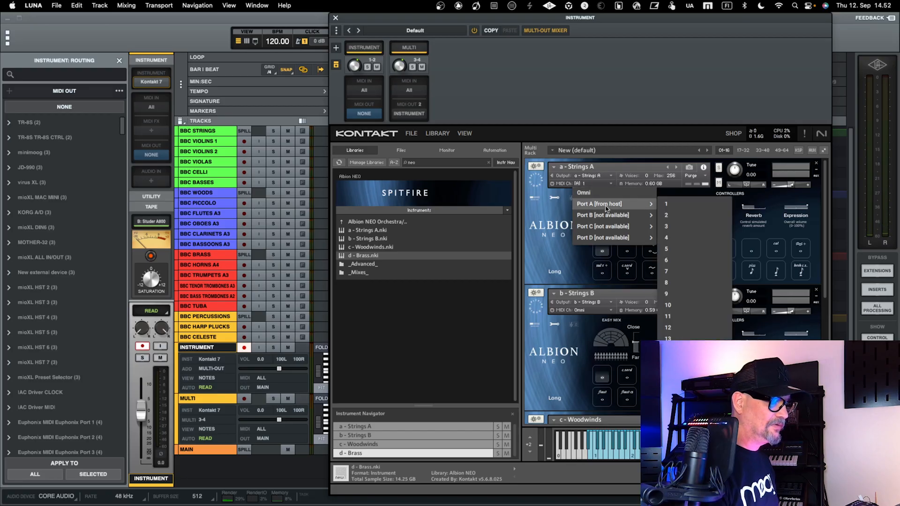
click(670, 207)
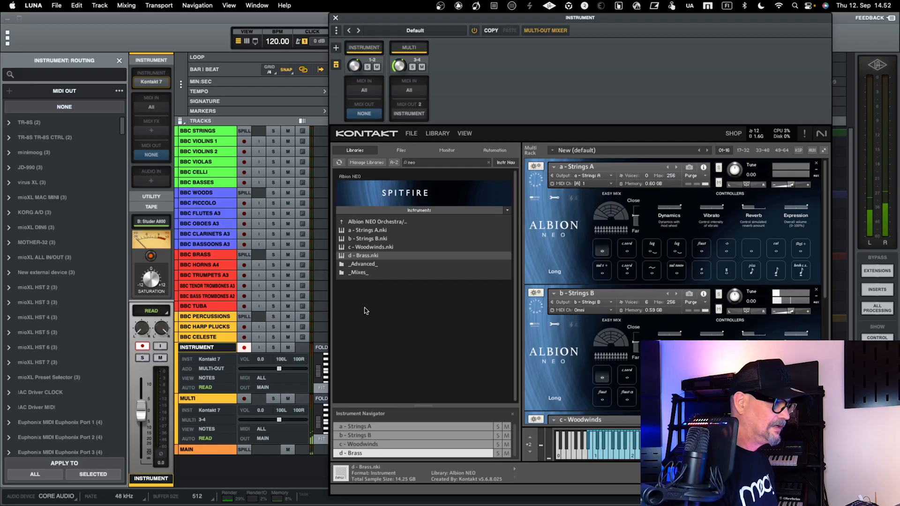
Set b - Strings B's MIDI channel to Port A, channel 2.
click(610, 311)
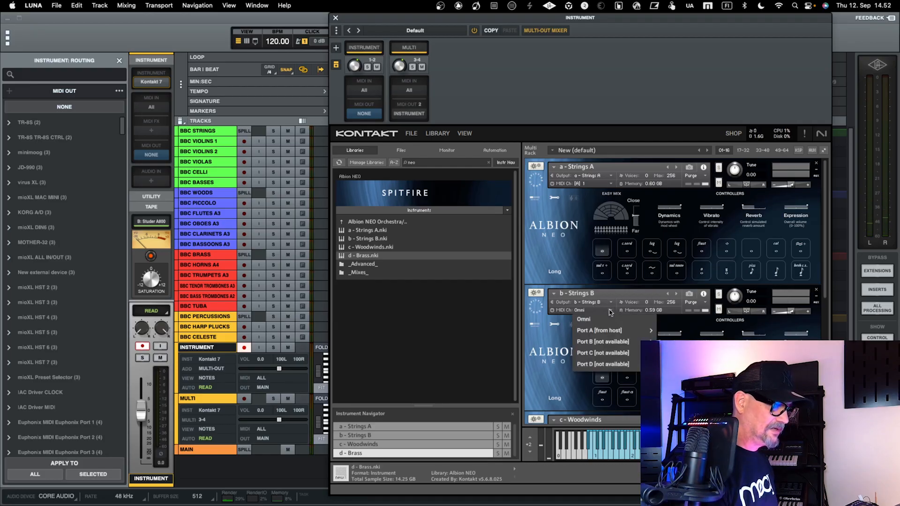
mouse_move(638, 330)
click(674, 327)
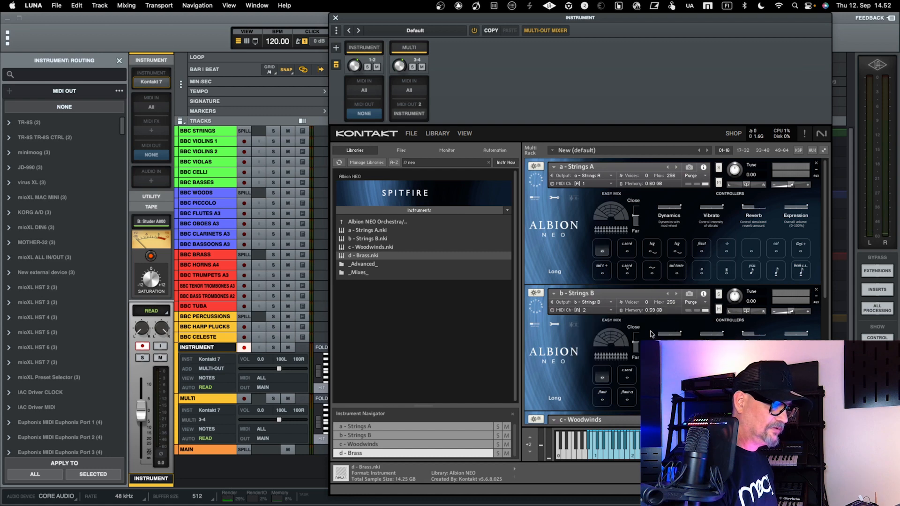
Set c - Woodwinds to MIDI Port A, channel 3 and d - Brass to Port A, channel 4.
scroll(665, 347, down, 2)
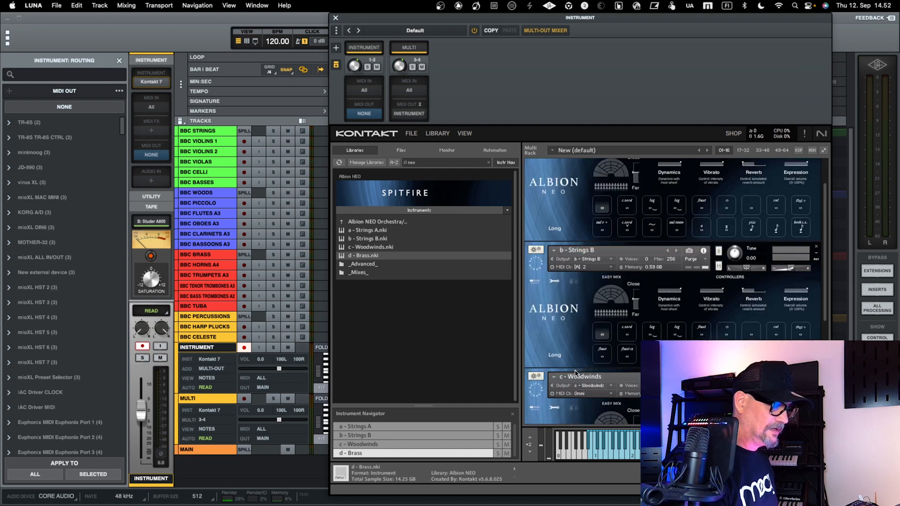
click(610, 395)
mouse_move(630, 413)
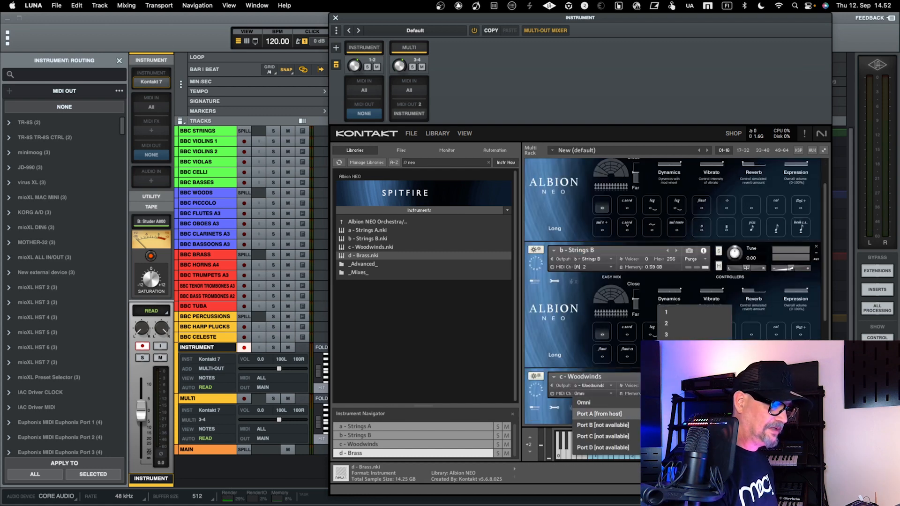
click(666, 334)
scroll(610, 406, down, 4)
click(611, 409)
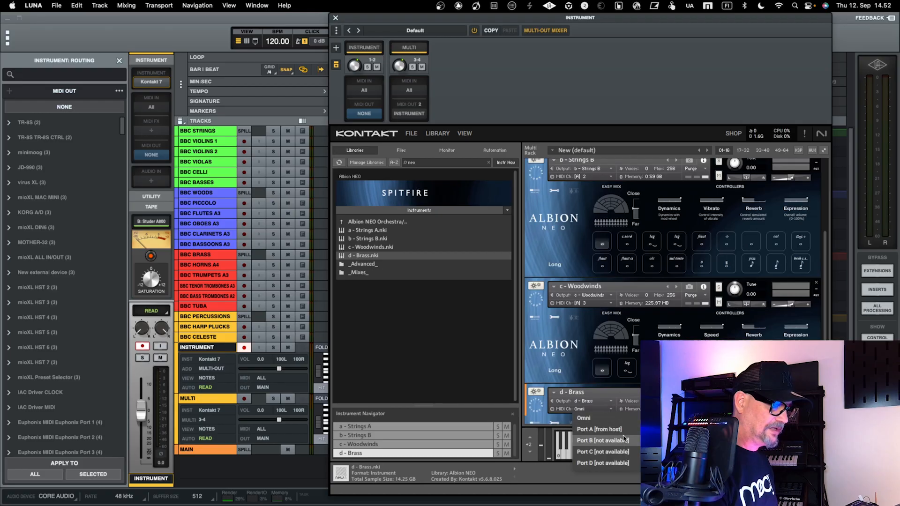
mouse_move(632, 428)
click(666, 346)
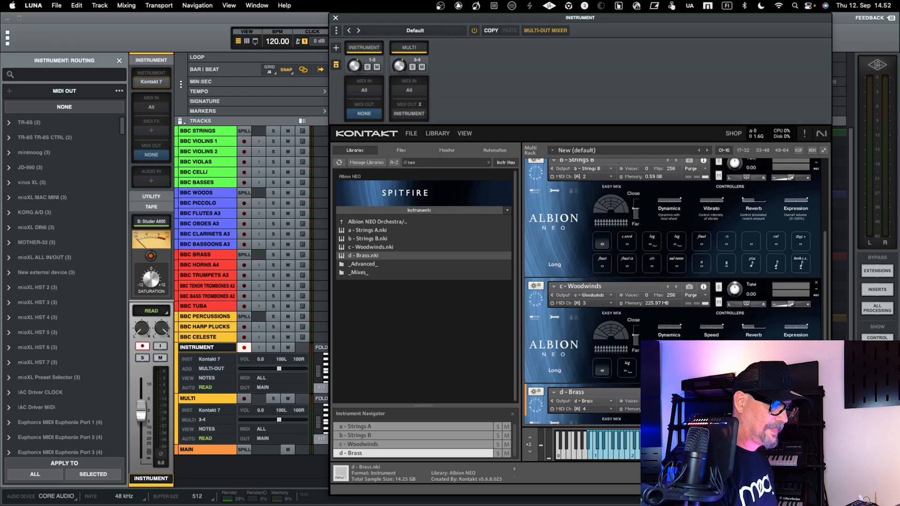
scroll(584, 348, up, 4)
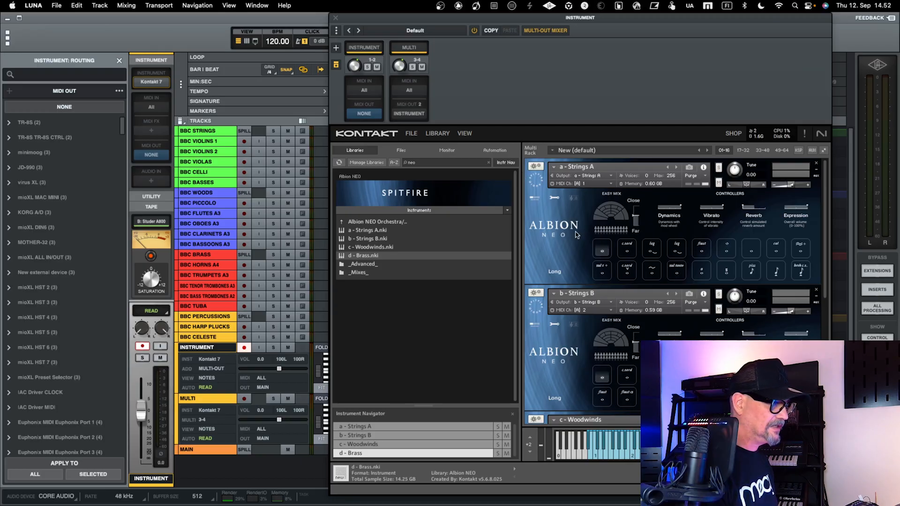
Record-arm the MULTI track in place of INSTRUMENT and move the plug-in window clear of the track list.
click(244, 398)
click(244, 347)
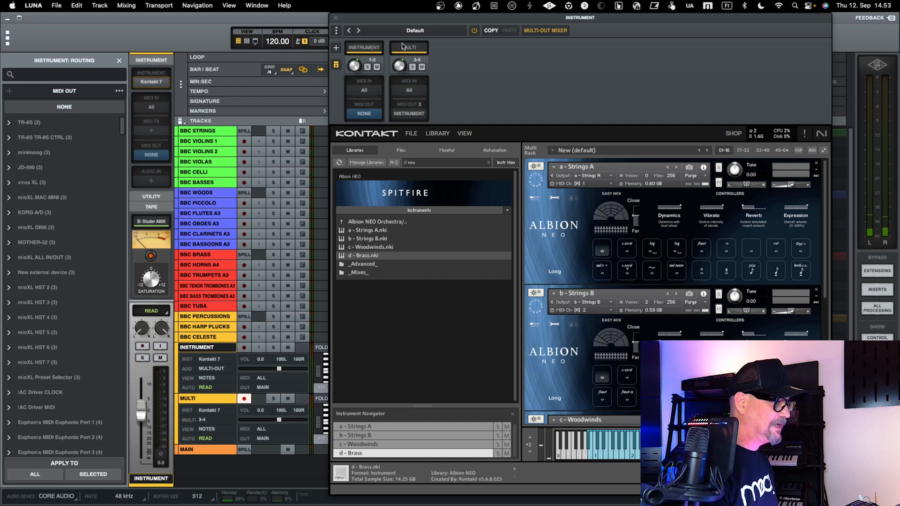
drag(409, 17, 461, 7)
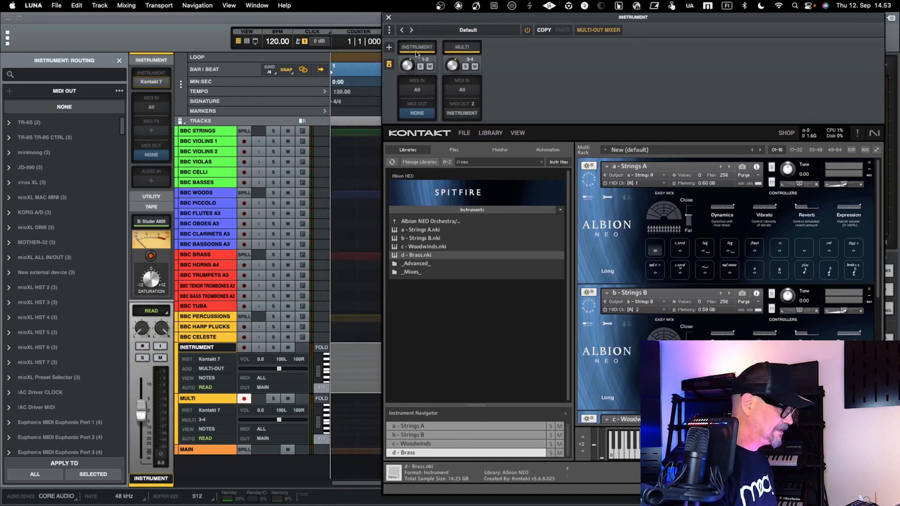
scroll(206, 384, down, 1)
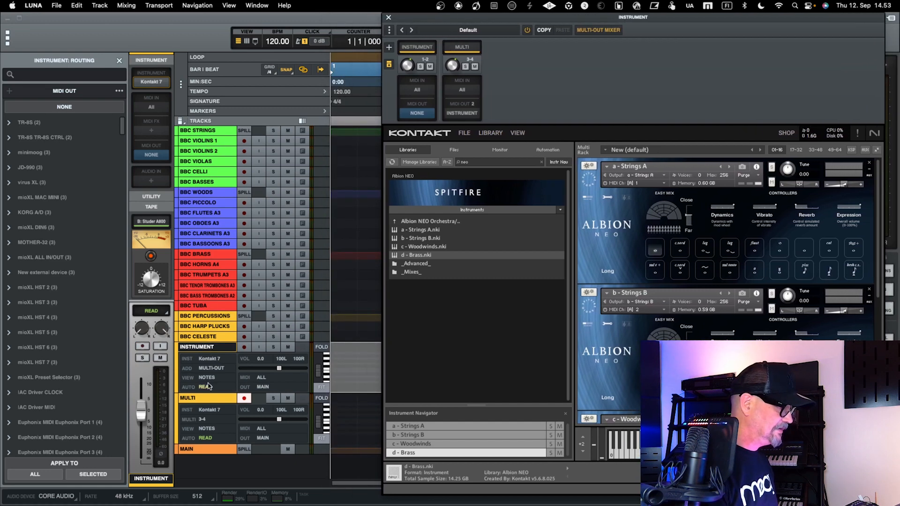
click(216, 350)
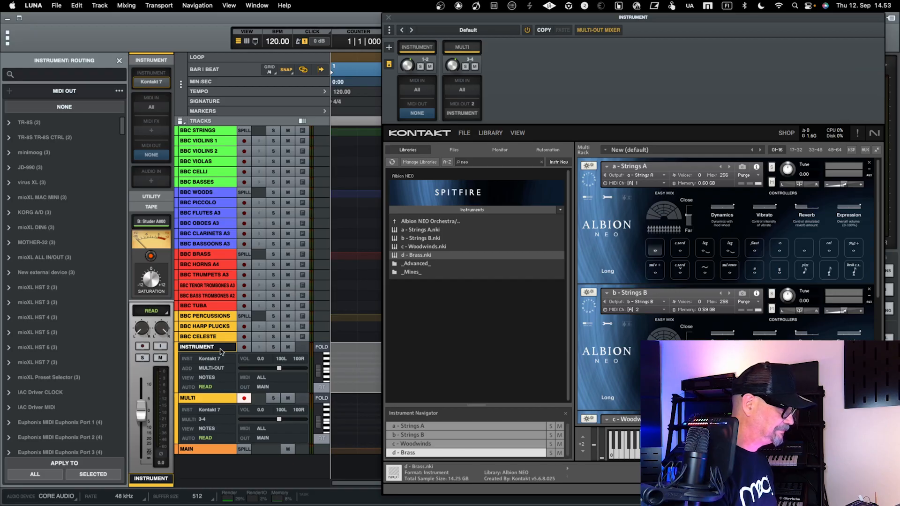
right_click(221, 349)
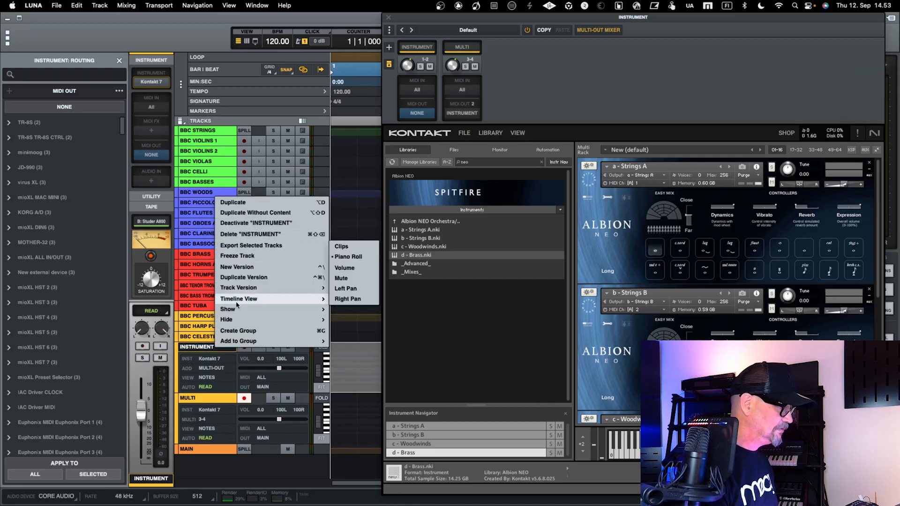
click(208, 351)
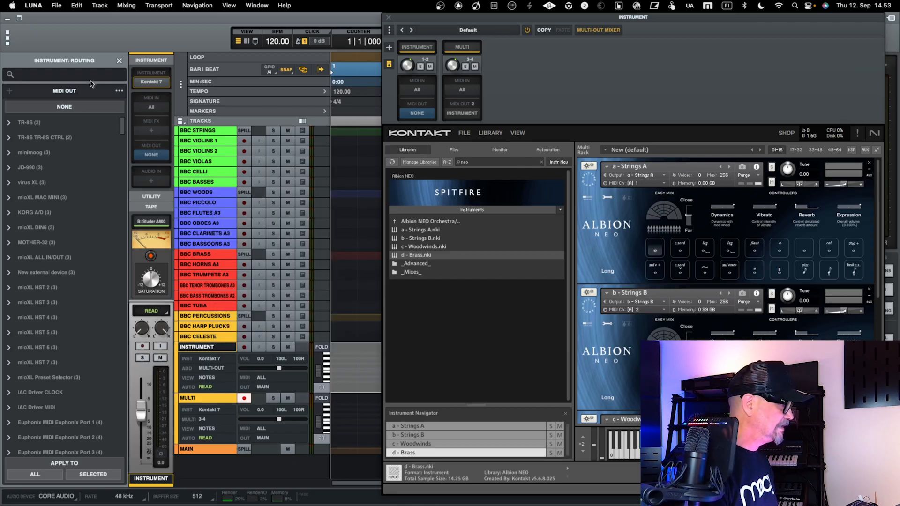
Create one new stereo instrument track with no instrument, Studer A800 tape and the API Vision console.
click(119, 61)
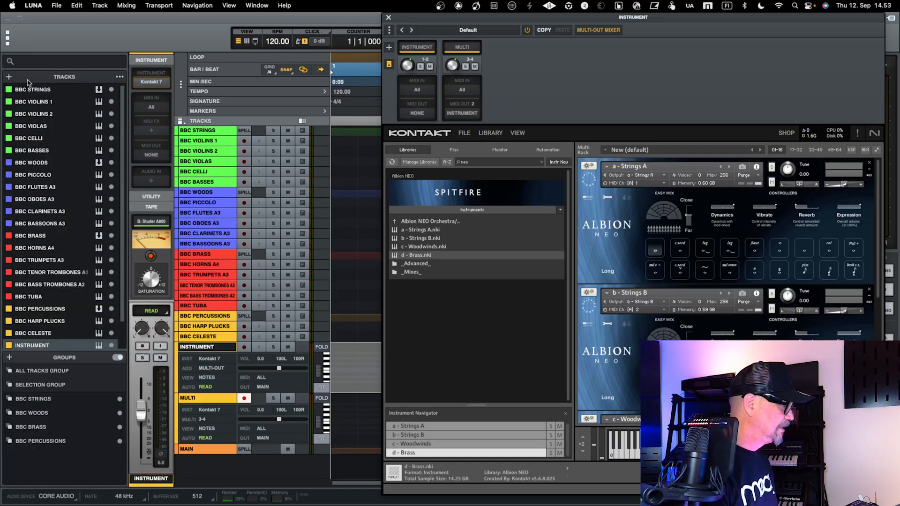
click(9, 78)
click(29, 103)
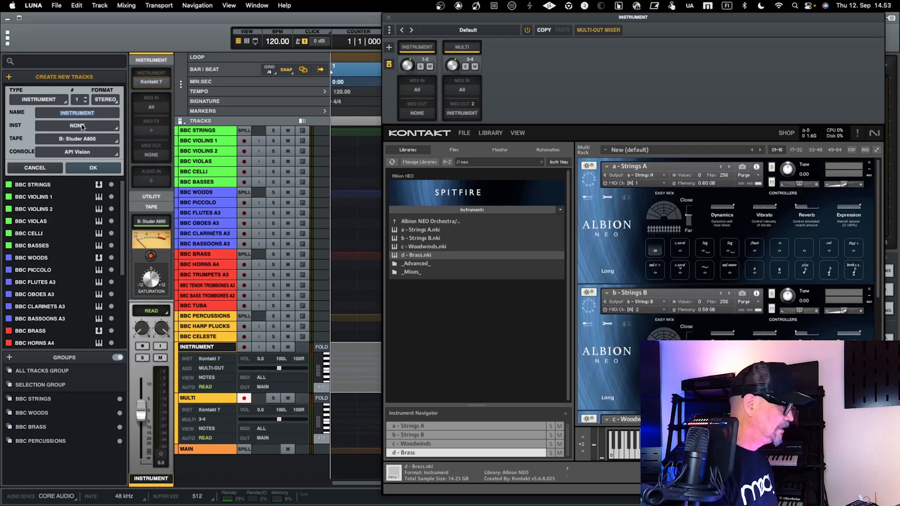
click(95, 167)
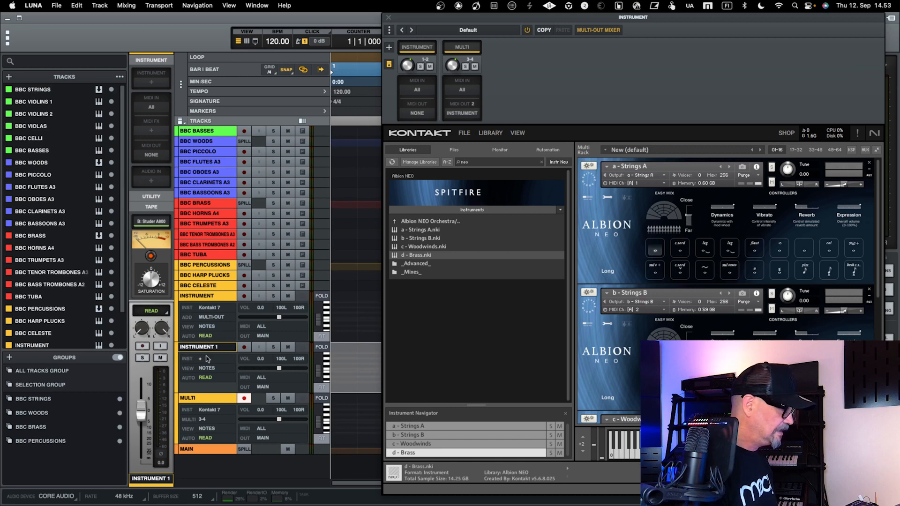
Open the MIDI output routing of INSTRUMENT 1 and search its destinations for "kon".
click(151, 155)
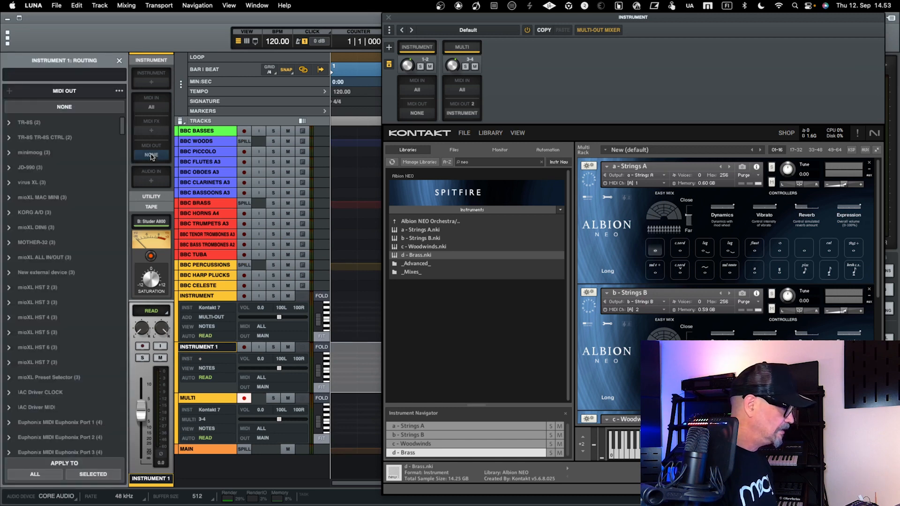
text(kon)
key(BackSpace)
key(BackSpace)
key(BackSpace)
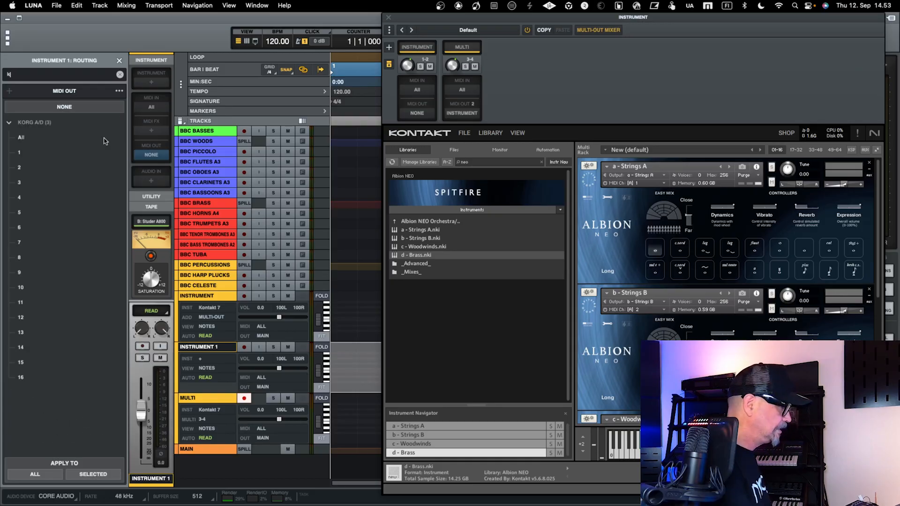
Look through the full list of MIDI output destinations for the Kontakt instrument, collapsing the expanded BBC track entries.
click(9, 122)
scroll(53, 237, down, 3)
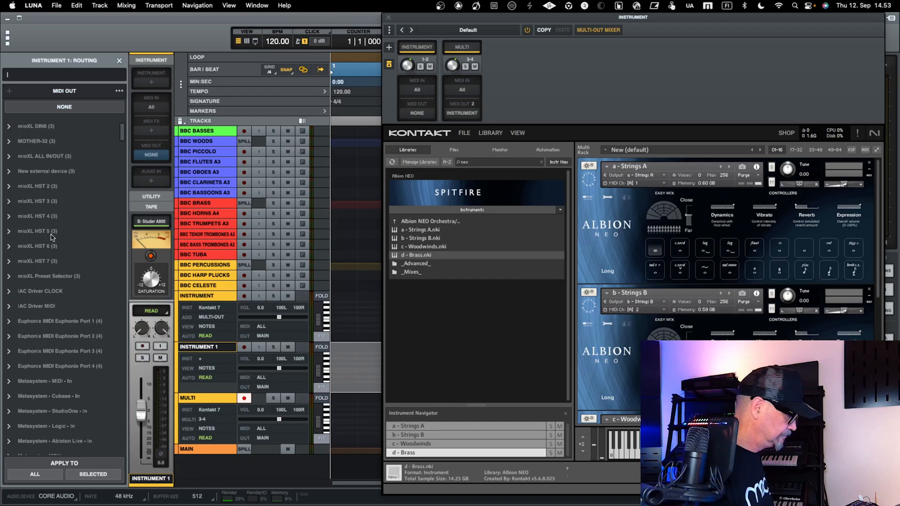
scroll(53, 238, down, 10)
scroll(53, 238, down, 5)
scroll(51, 238, down, 2)
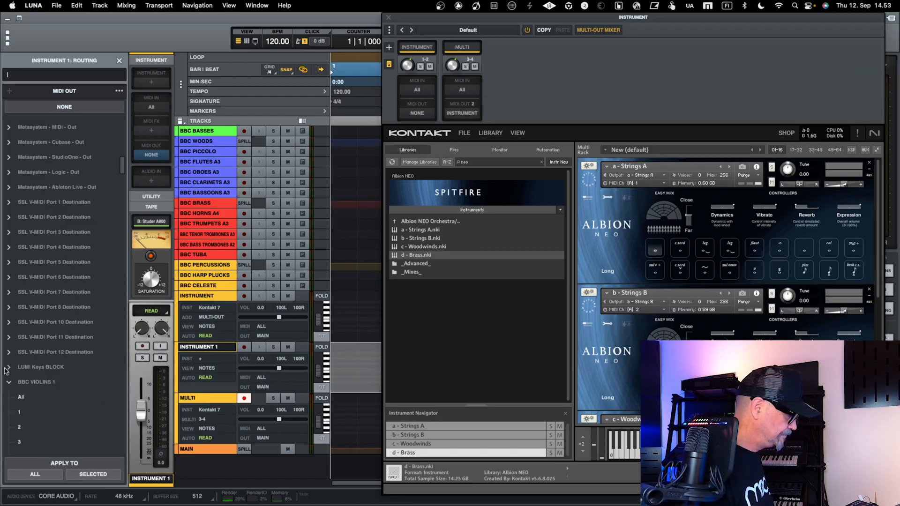
click(10, 383)
click(10, 398)
click(9, 412)
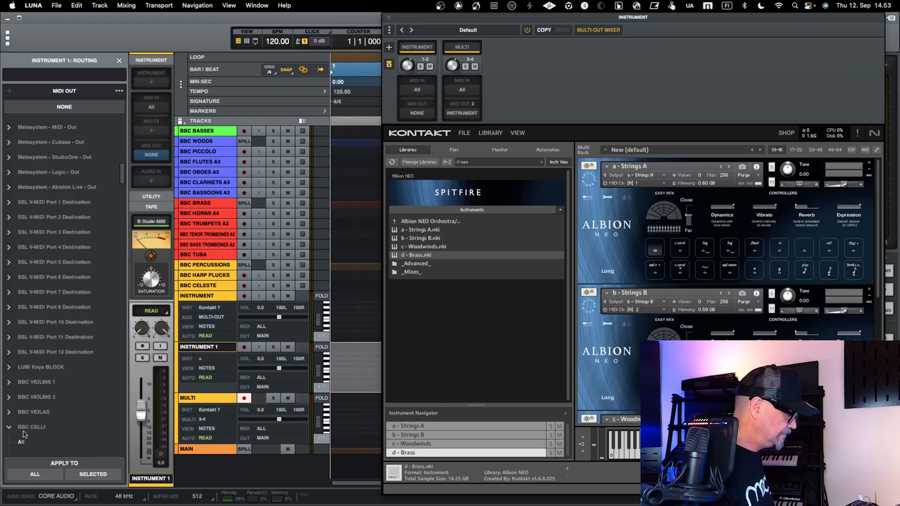
click(9, 389)
scroll(10, 390, down, 10)
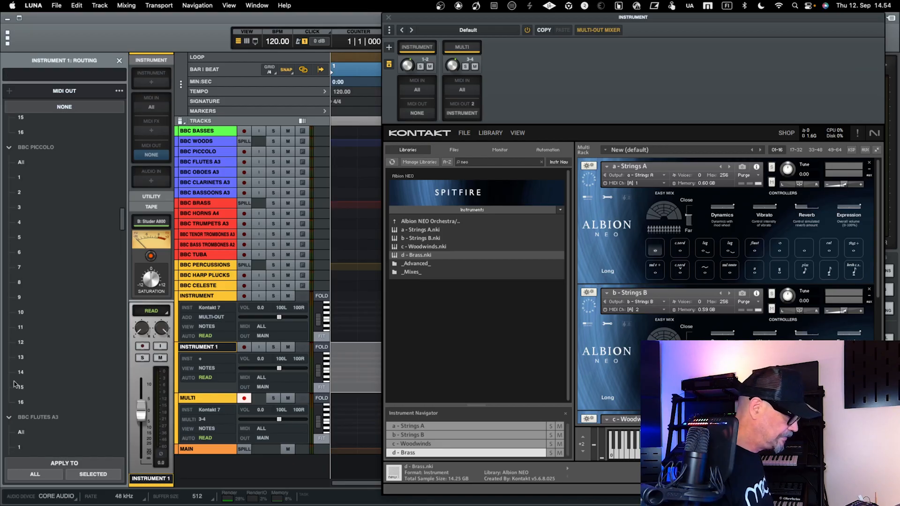
scroll(35, 360, up, 10)
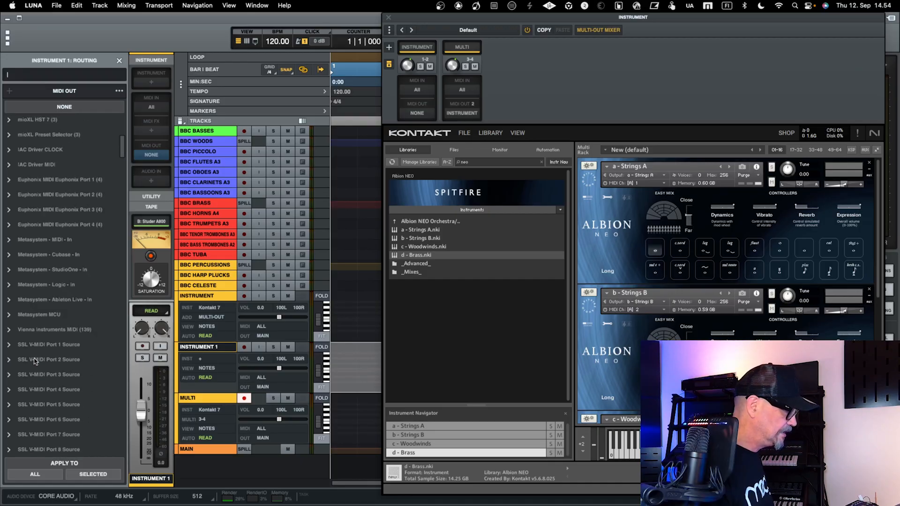
scroll(35, 361, up, 5)
Rename the INSTRUMENT 1 track as STRINGS A.
double_click(201, 347)
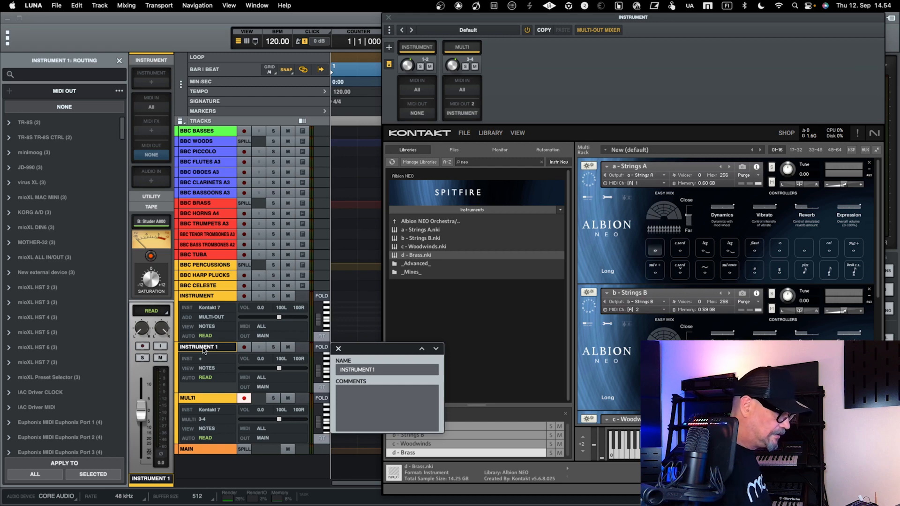
click(351, 371)
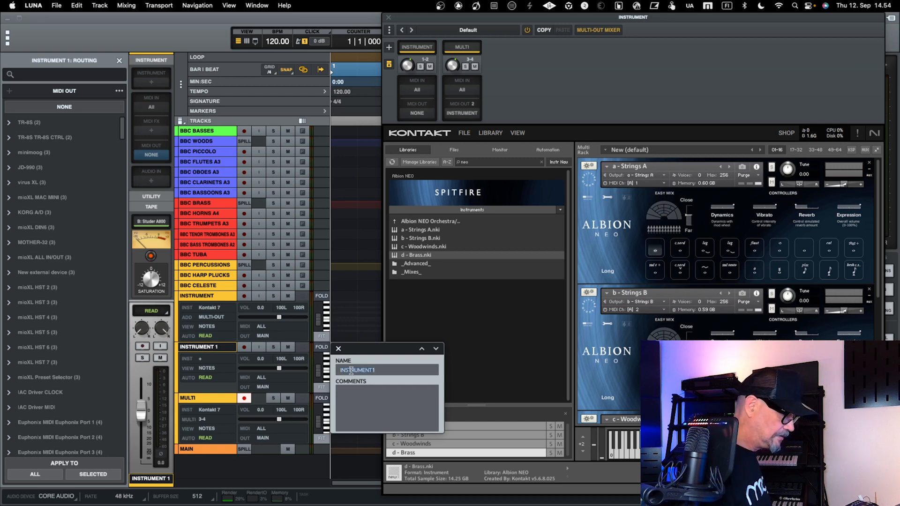
text(St)
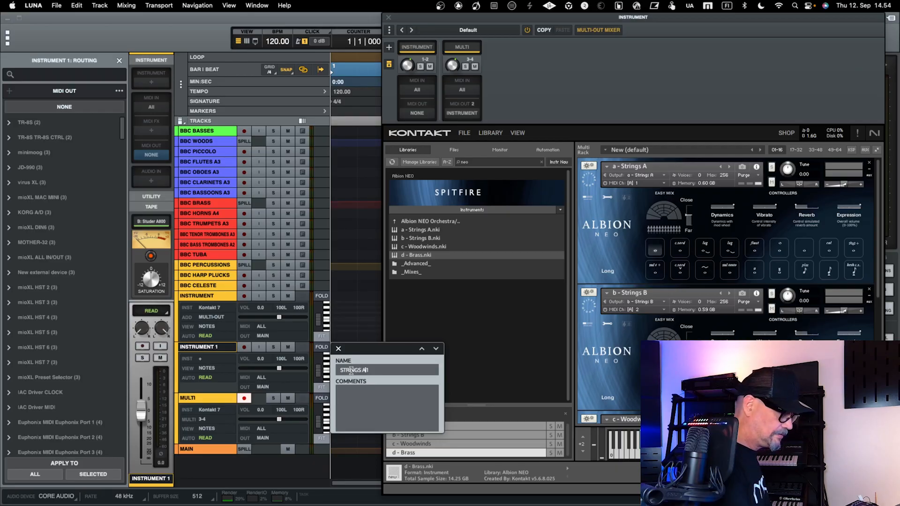
text(rings A)
key(Return)
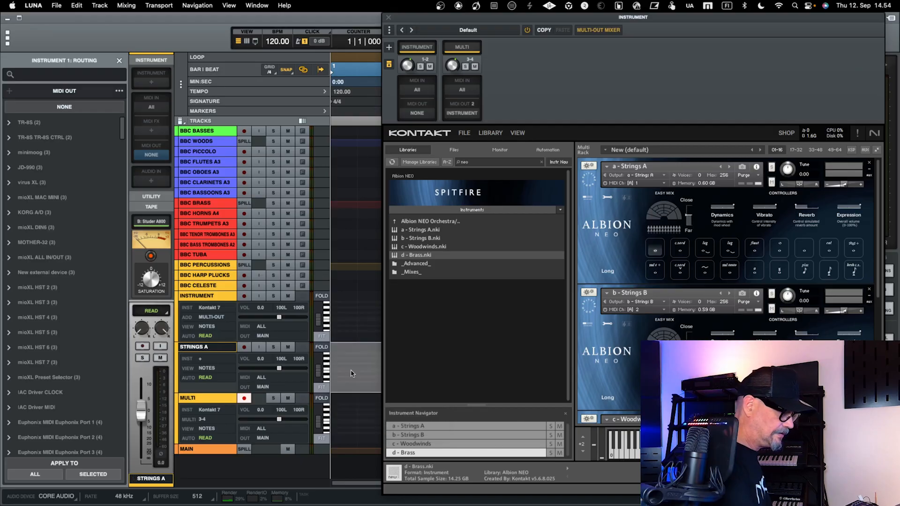
Route the STRINGS A track's MIDI output to INSTRUMENT channel 1, clear the destination search and record-arm the track.
click(84, 73)
text(STRIN)
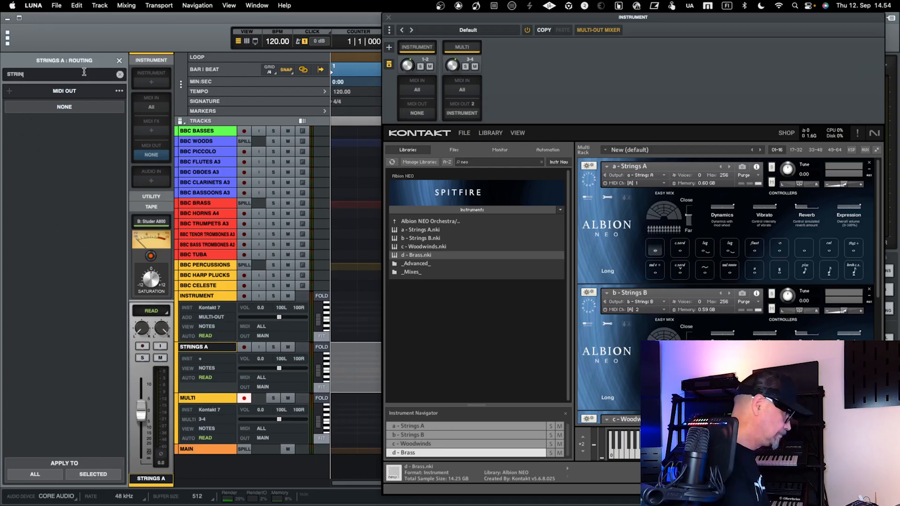
key(BackSpace)
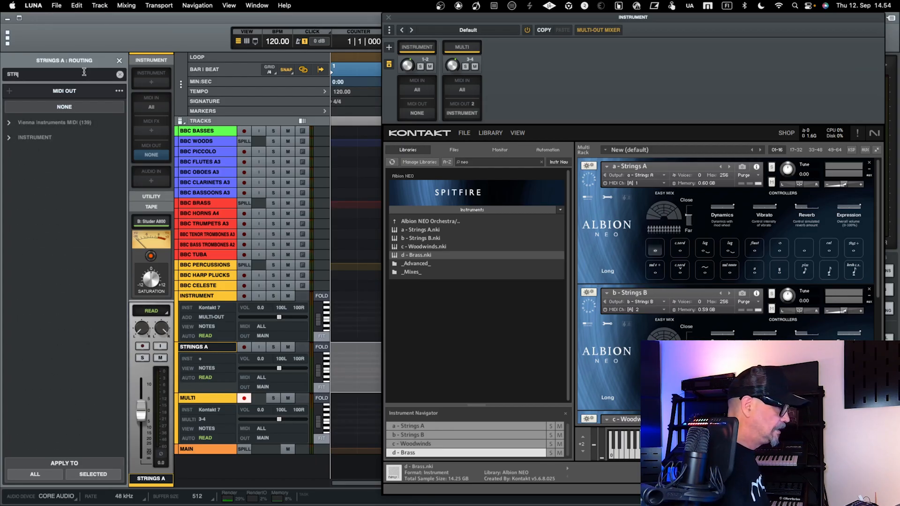
click(9, 137)
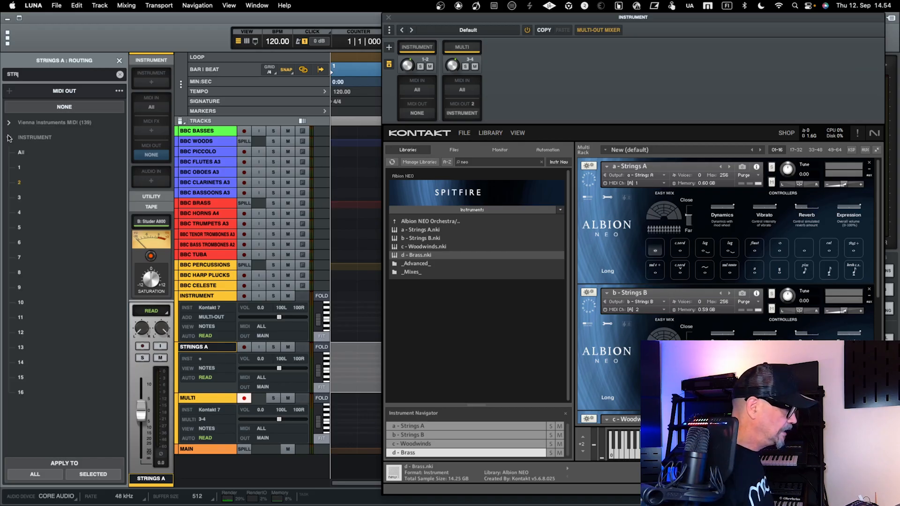
click(20, 167)
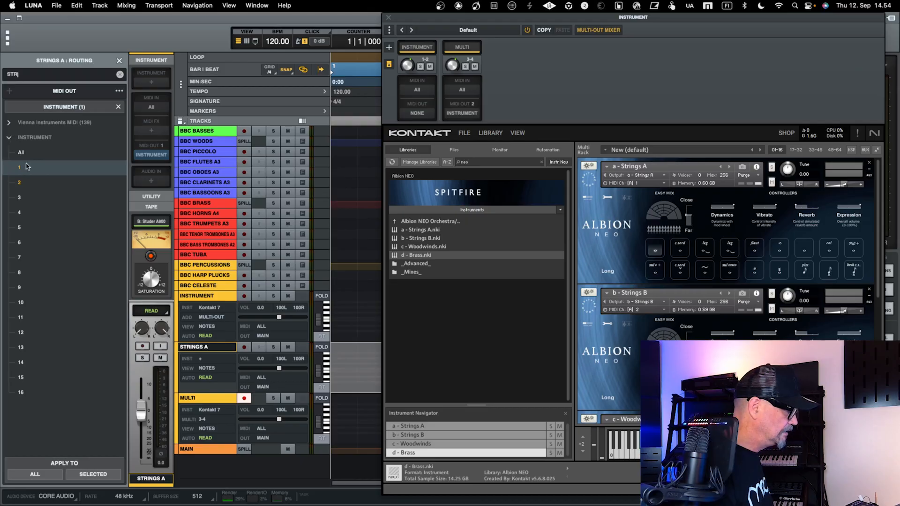
click(120, 74)
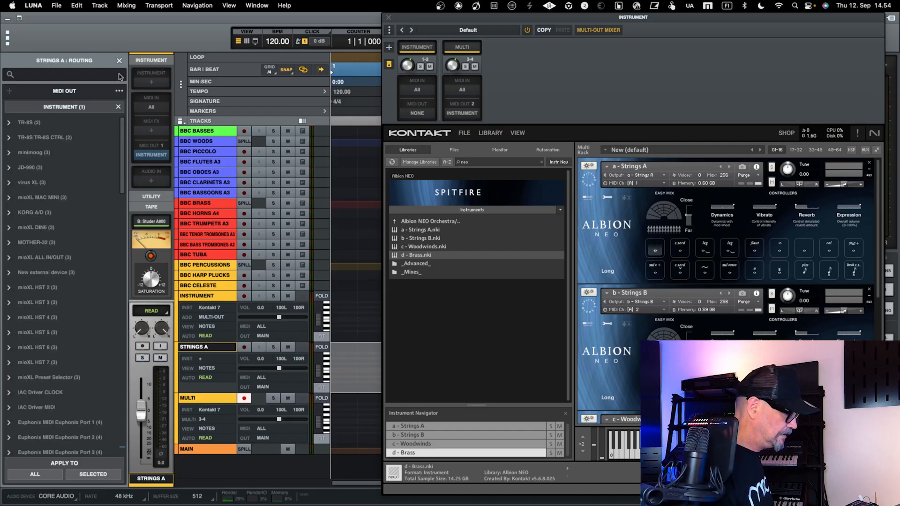
click(245, 348)
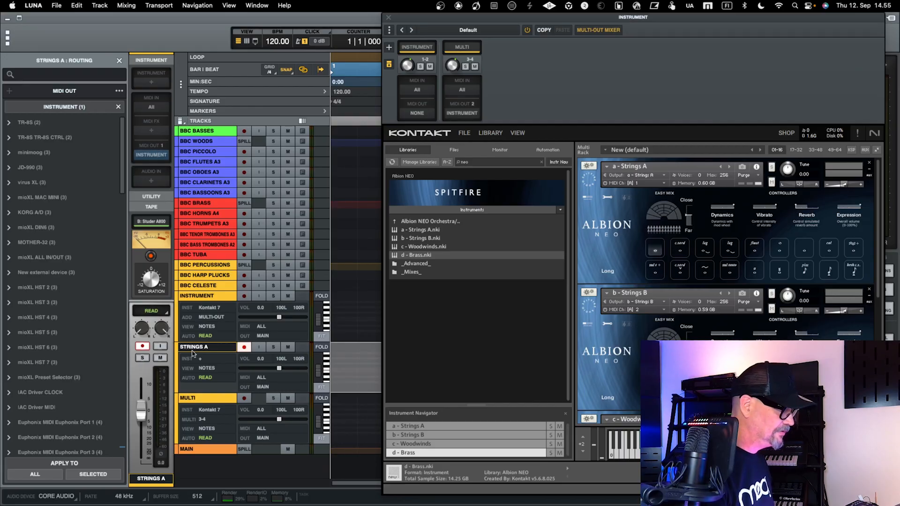
Rename the INSTRUMENT track that hosts Kontakt 7 as ALBION NEO.
double_click(204, 297)
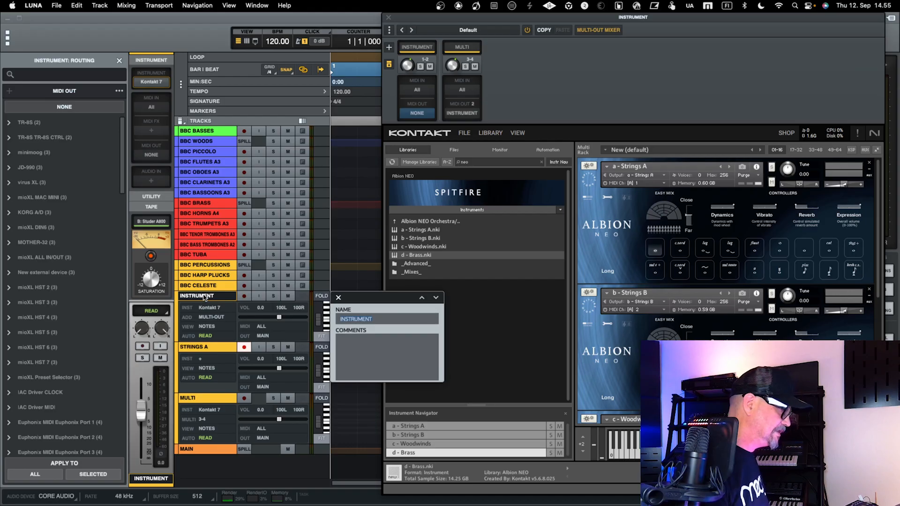
text(K)
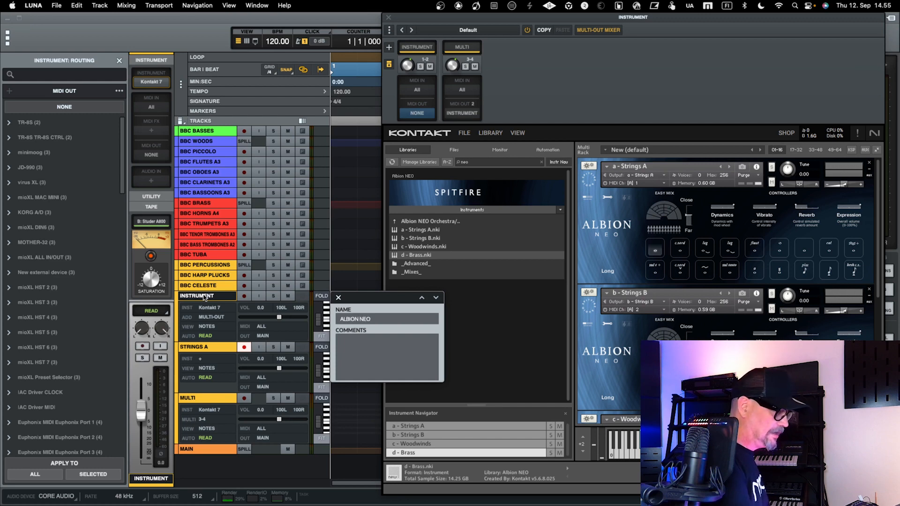
key(Return)
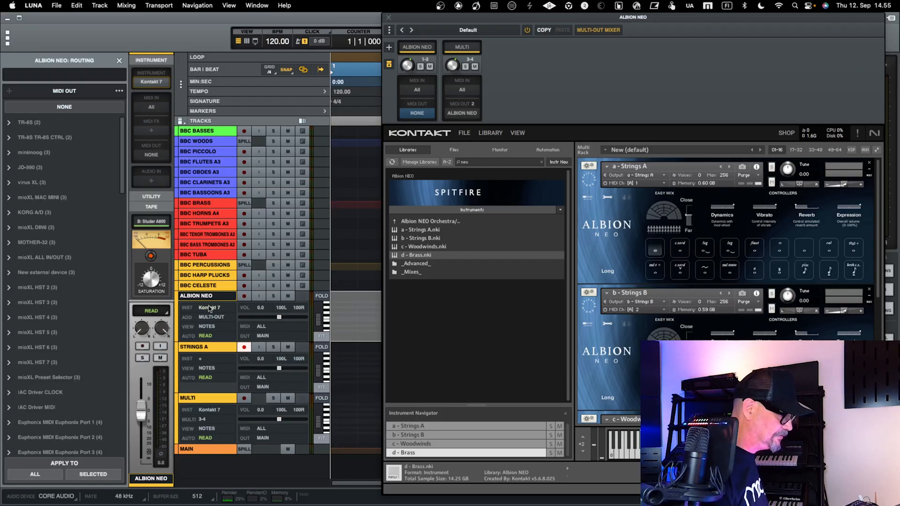
Rename the MULTI track as STRINGS B and record-arm it in place of STRINGS A.
click(215, 348)
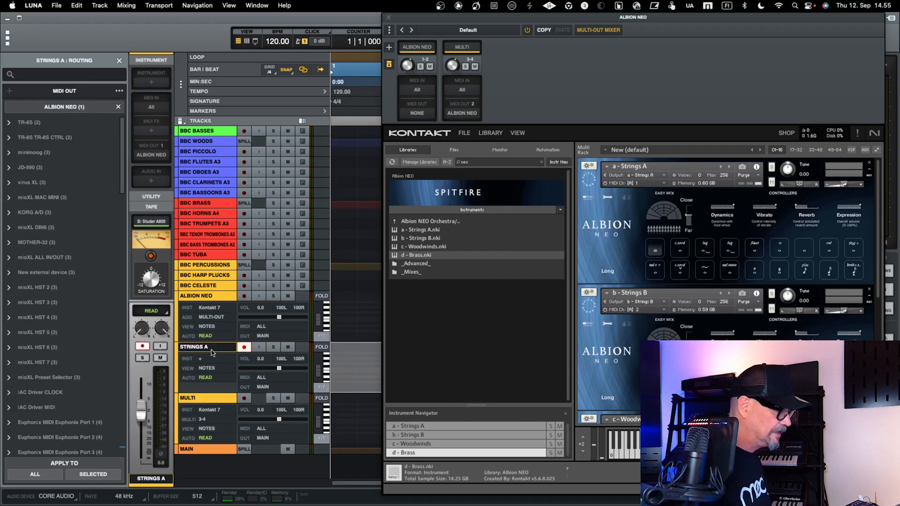
click(217, 401)
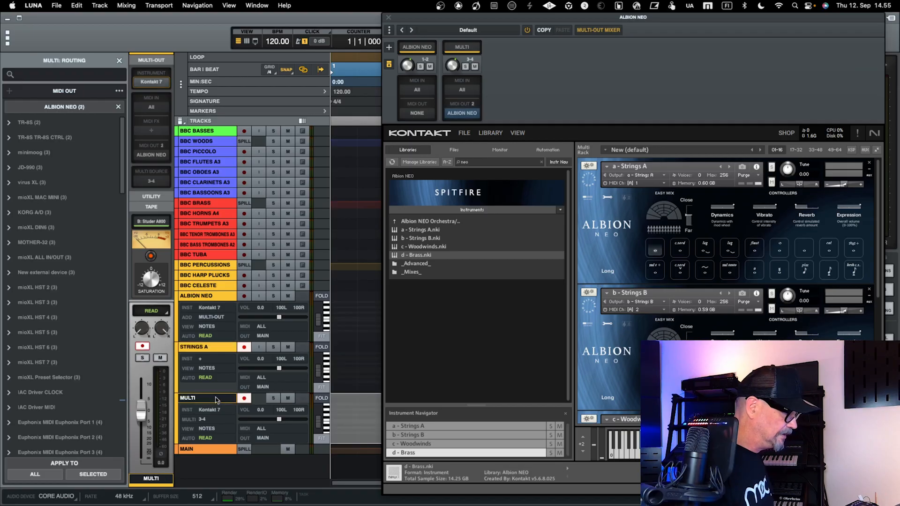
double_click(212, 398)
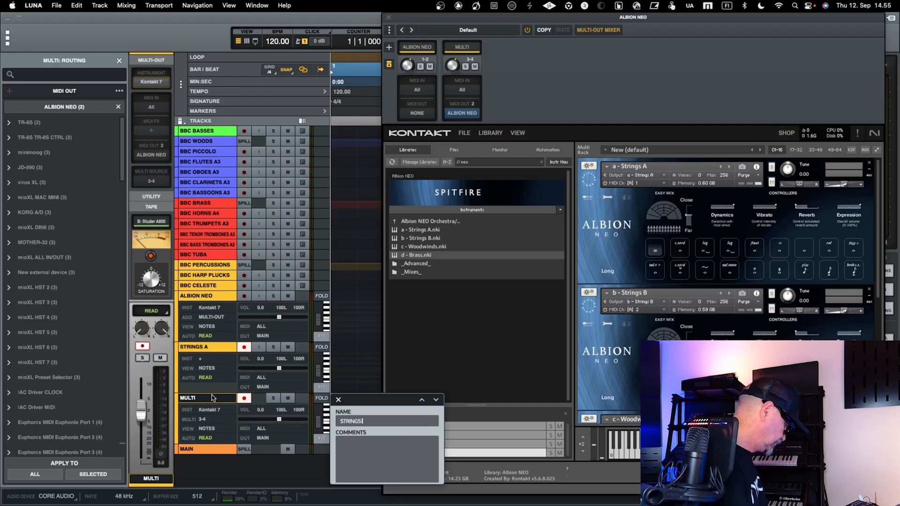
key(Return)
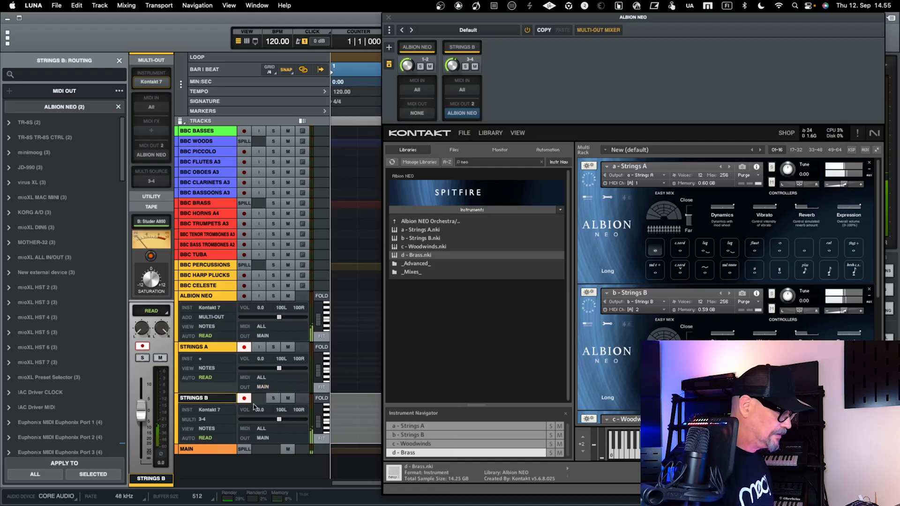
click(245, 399)
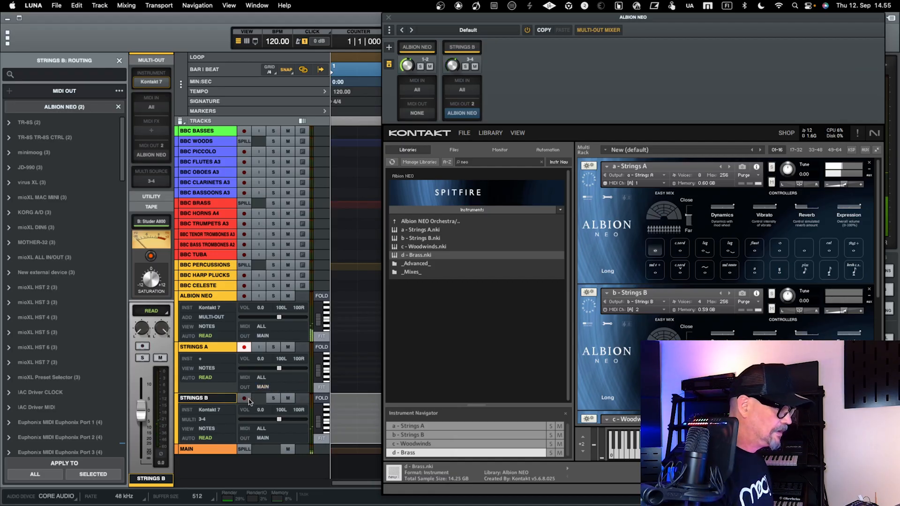
click(248, 401)
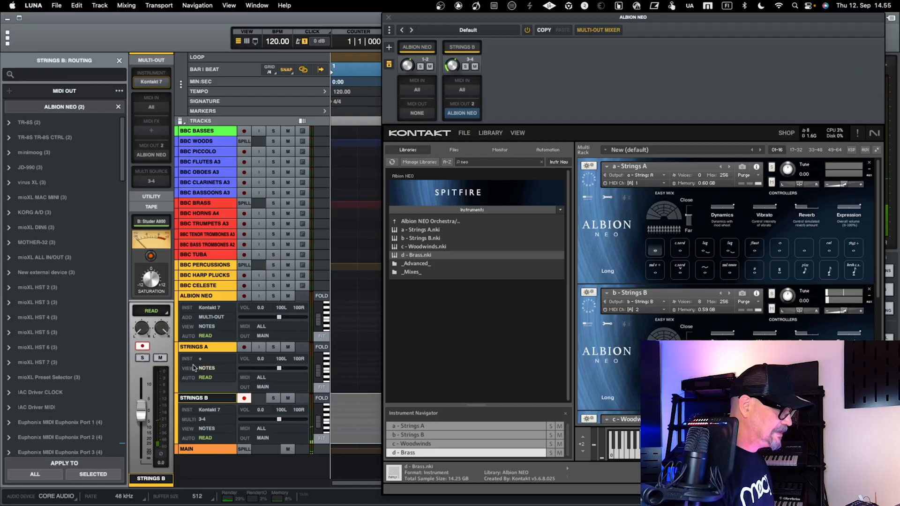
Reduce the STRINGS A track's height and enlarge it again to show all its controls.
drag(180, 393, 178, 425)
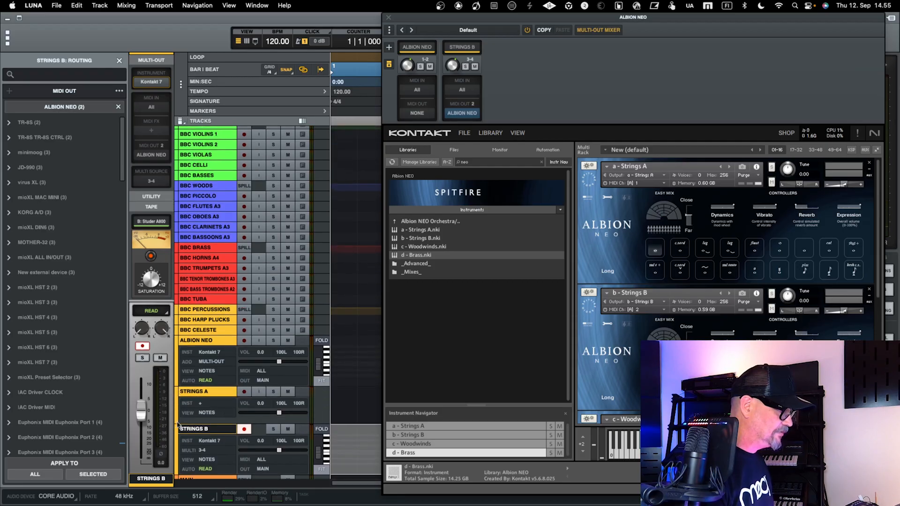
scroll(209, 356, down, 3)
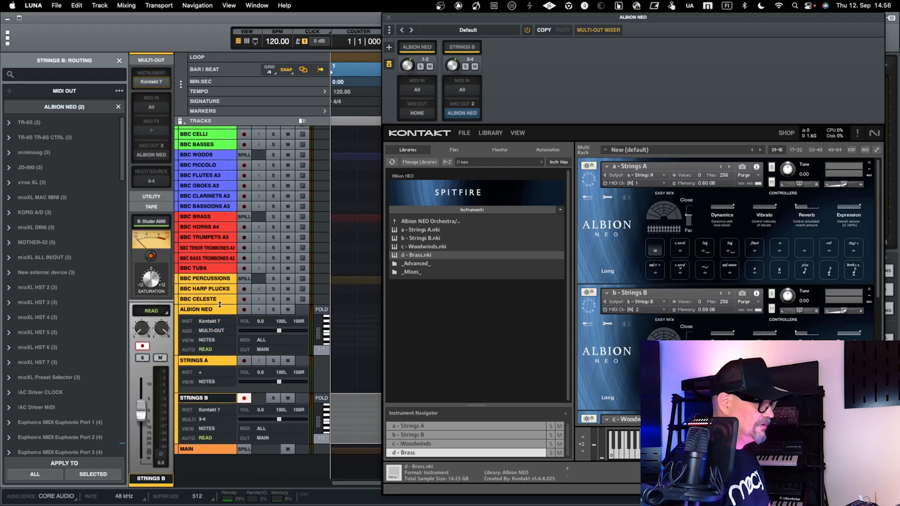
click(223, 314)
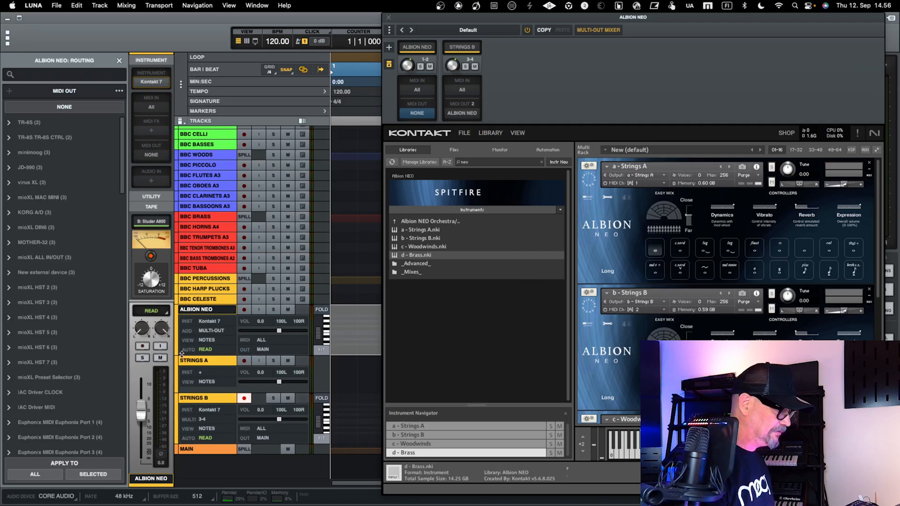
click(197, 361)
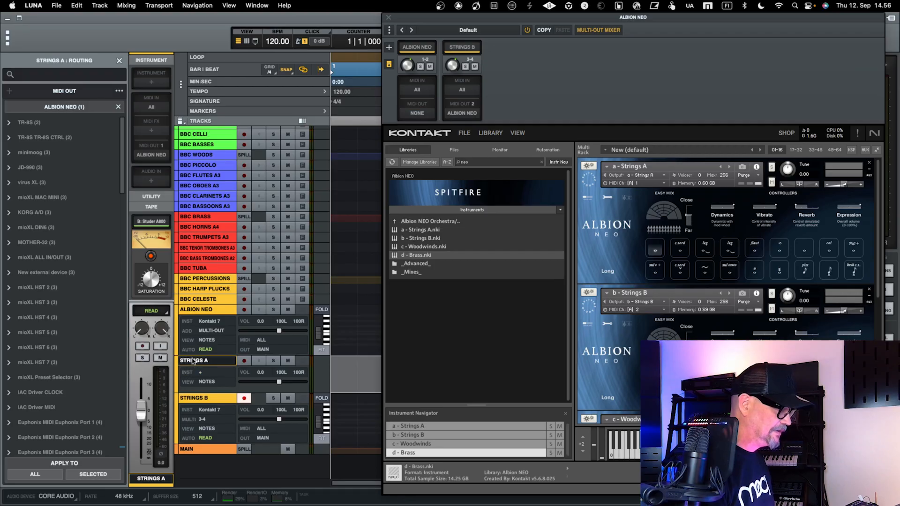
drag(188, 392, 188, 408)
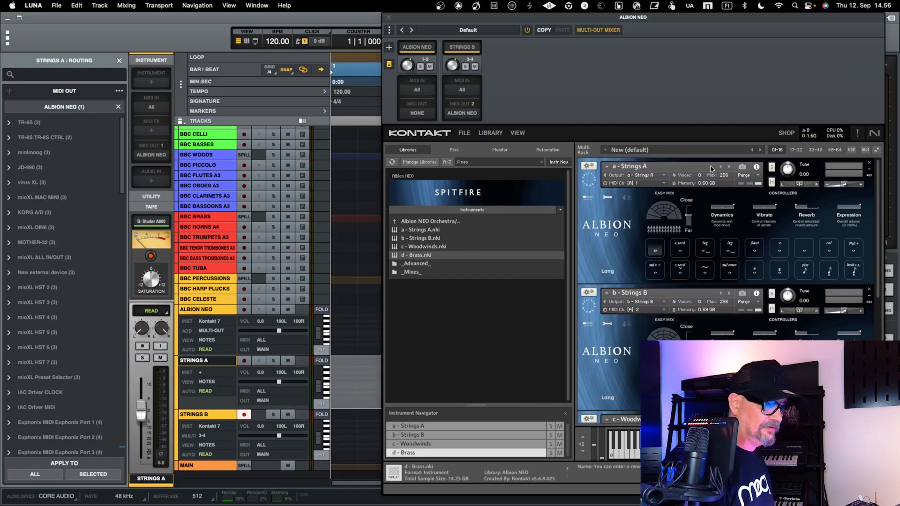
scroll(235, 403, down, 2)
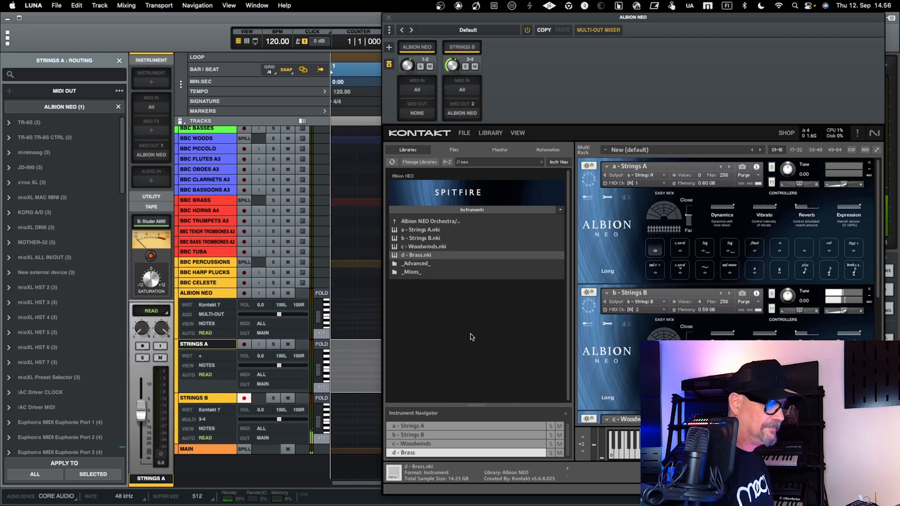
Add two stereo multi-outputs named MULTI to the ALBION NEO instrument.
click(389, 47)
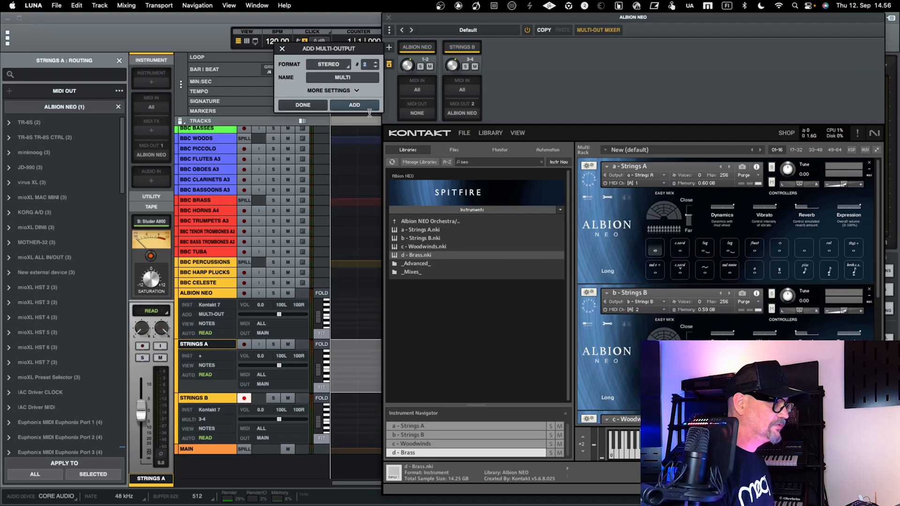
click(367, 108)
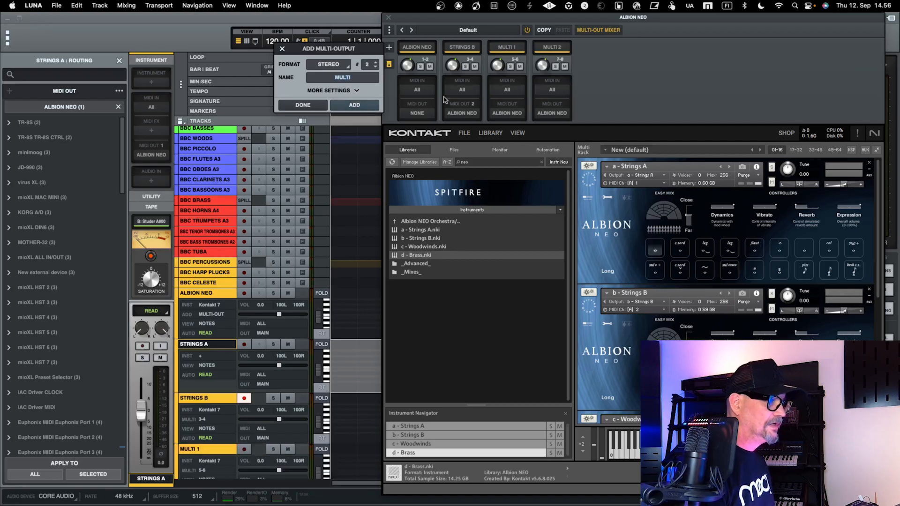
click(282, 50)
scroll(610, 208, down, 4)
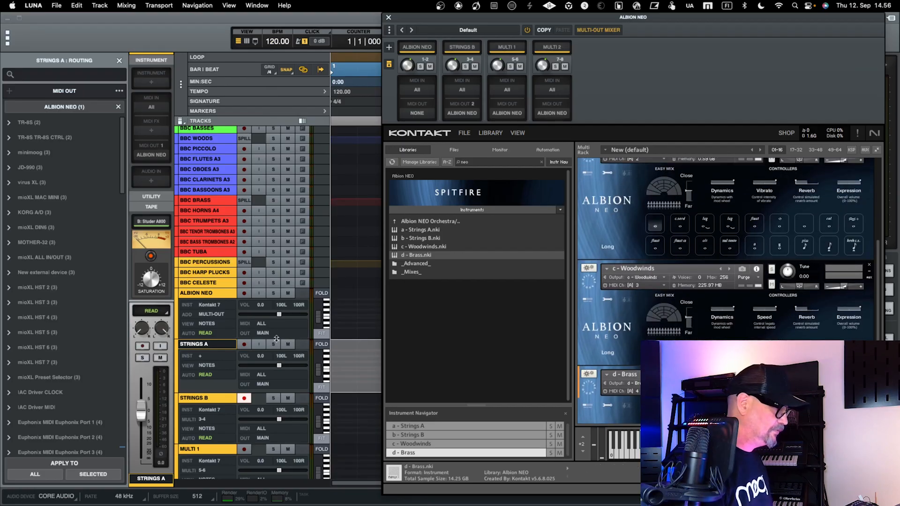
Rename the MULTI 1 track as WOODS and the MULTI 2 track as BRASS.
click(205, 454)
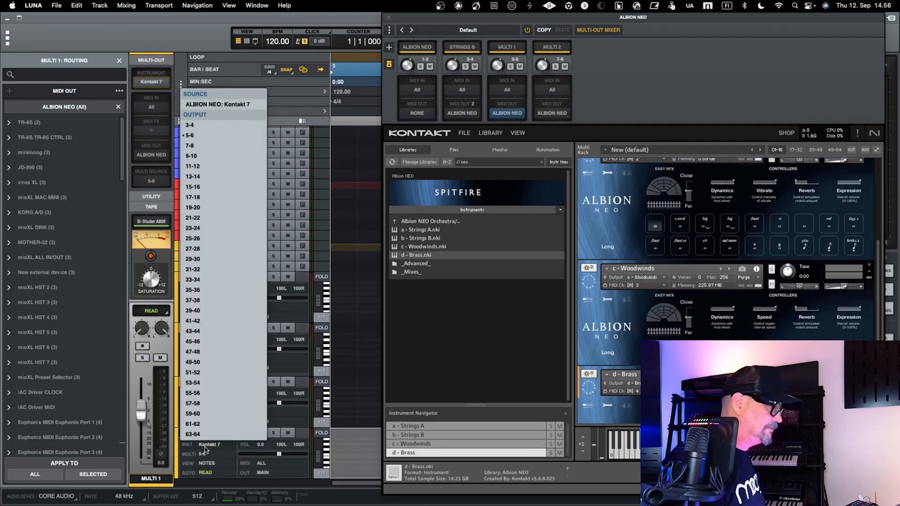
click(366, 330)
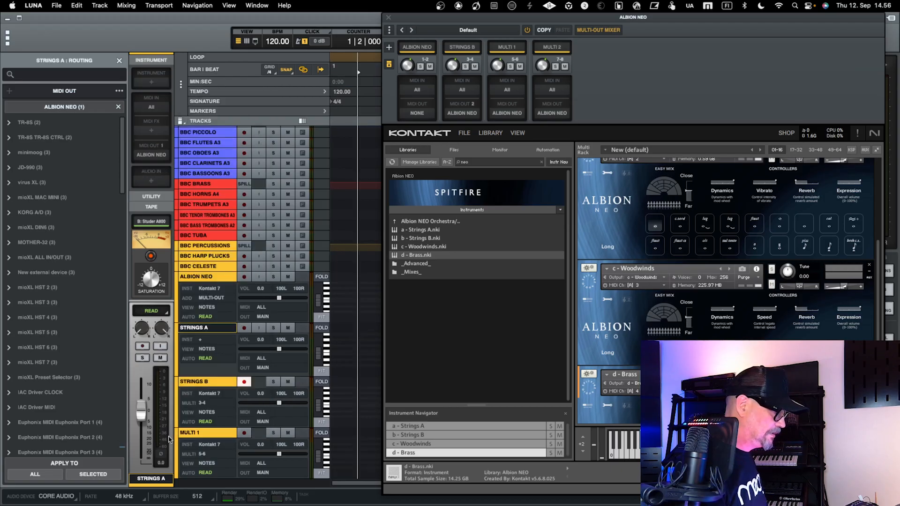
double_click(192, 433)
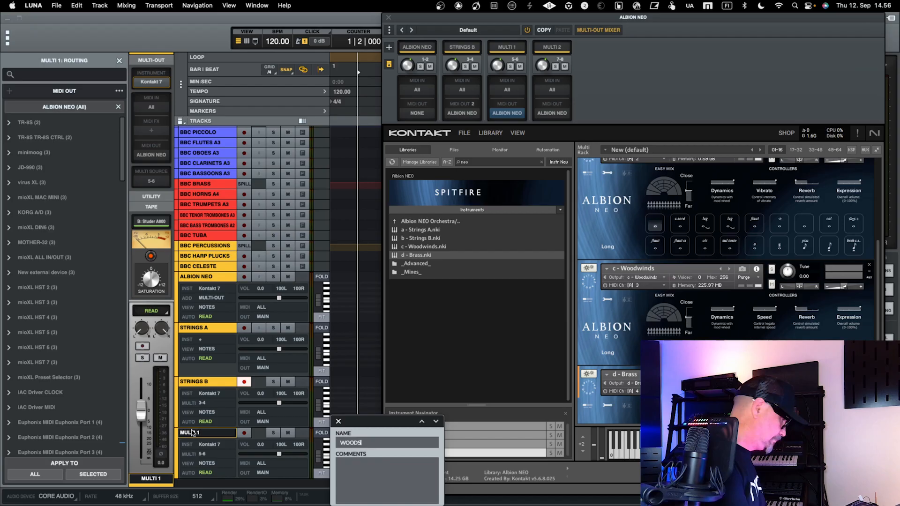
key(Return)
scroll(192, 432, down, 3)
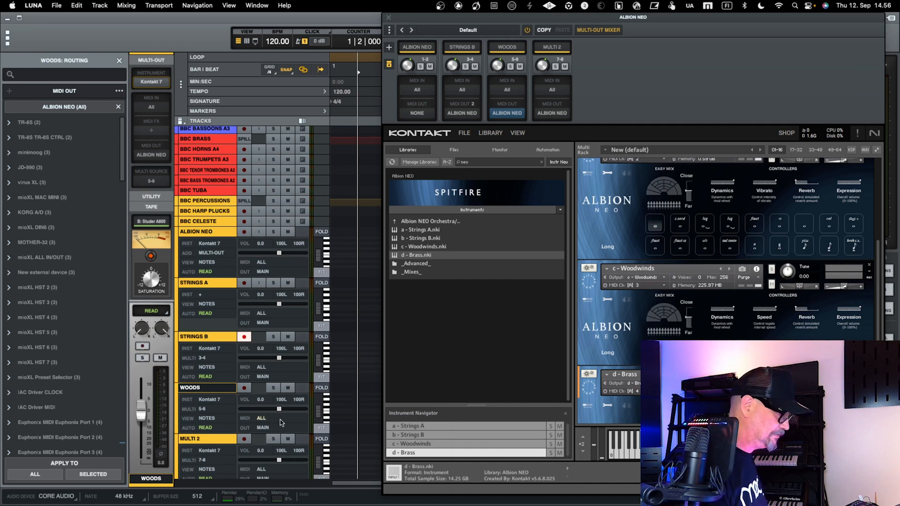
double_click(201, 440)
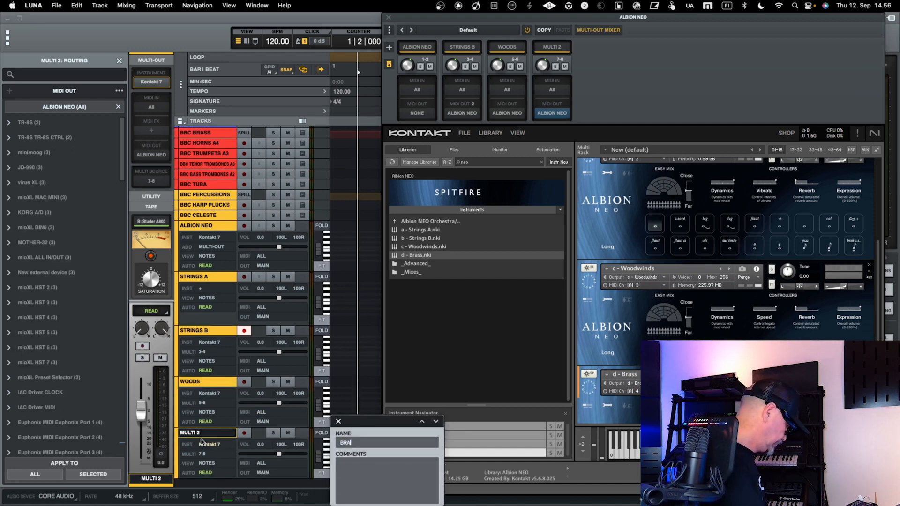
key(Return)
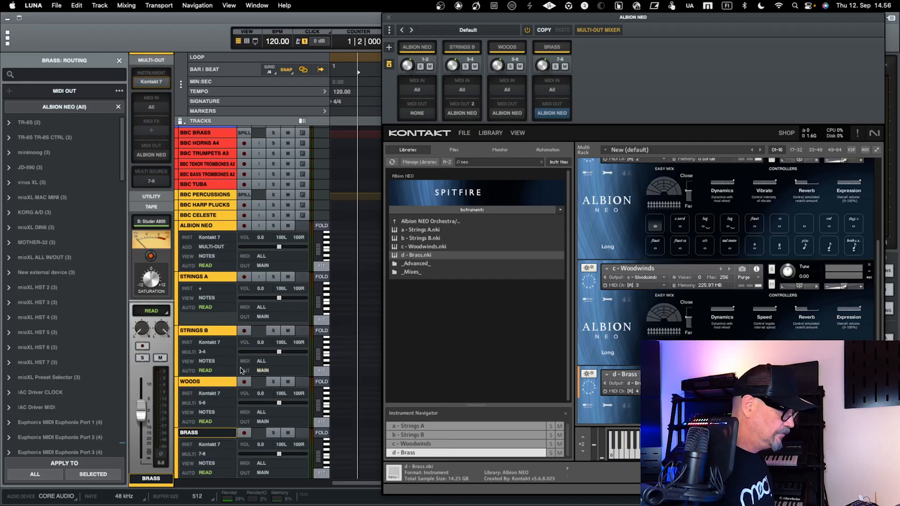
Record-arm WOODS in place of STRINGS B, and set the ALBION NEO MIDI output to channel 3 for WOODS and 4 for BRASS.
click(243, 382)
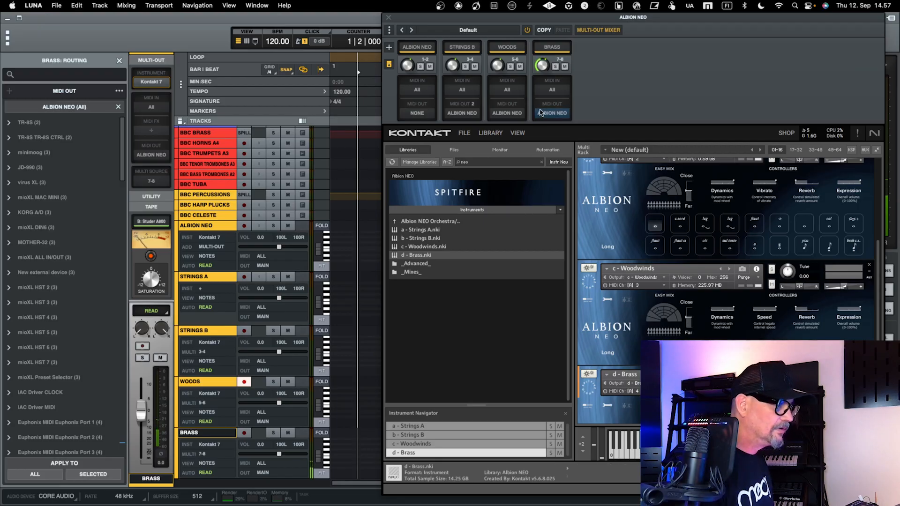
click(515, 111)
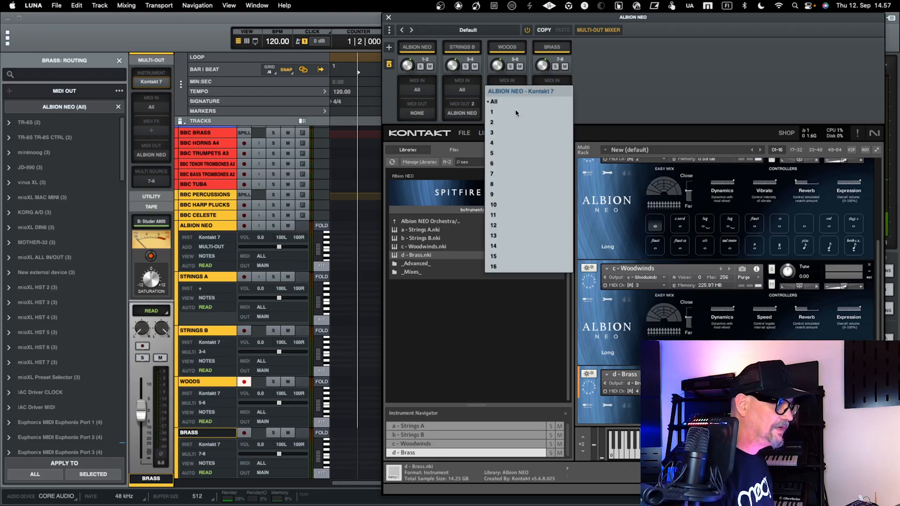
click(504, 133)
click(550, 111)
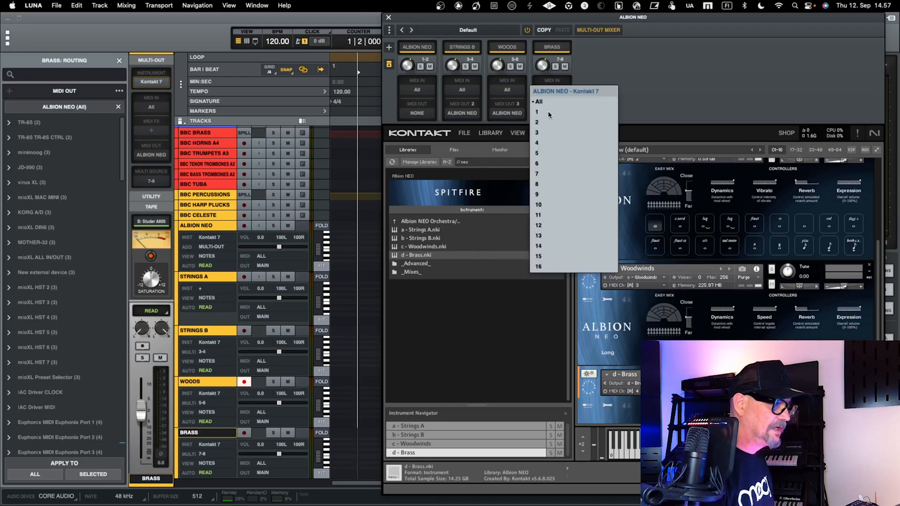
click(549, 143)
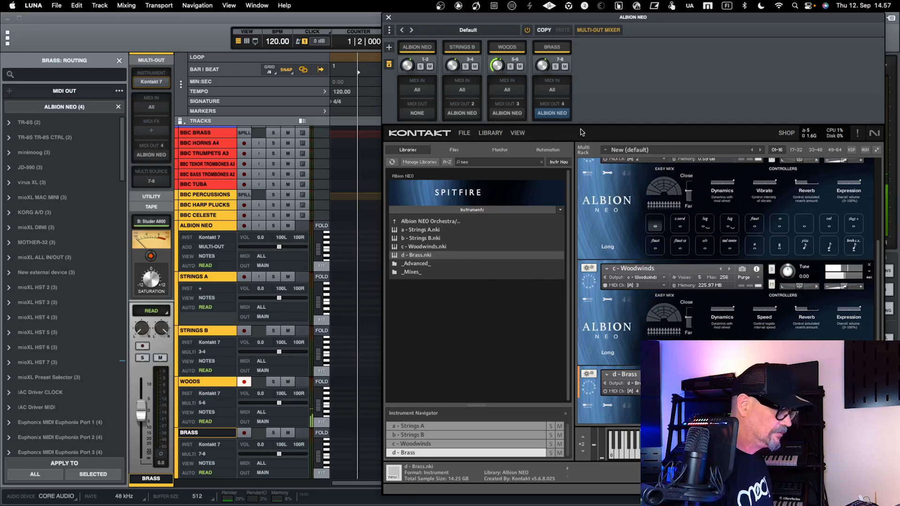
Record-arm BRASS in place of WOODS, then arm STRINGS A, STRINGS B and WOODS along with it.
click(244, 433)
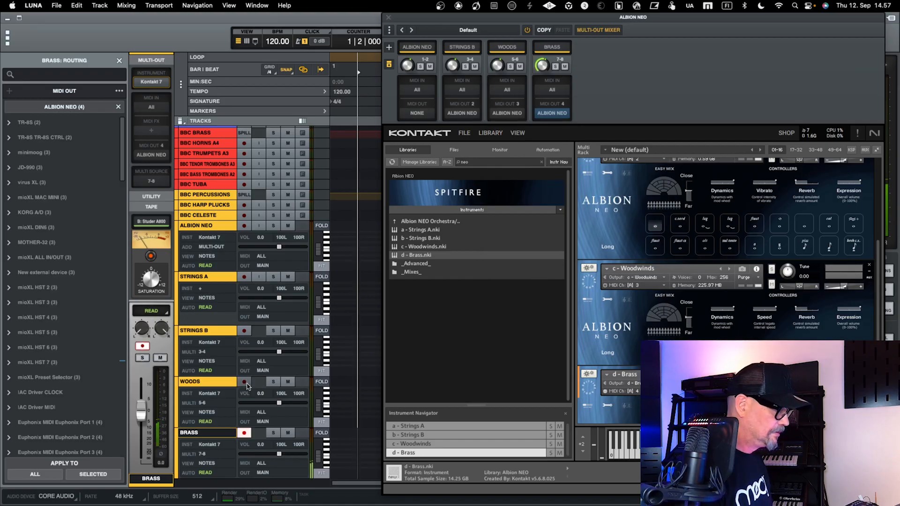
click(244, 277)
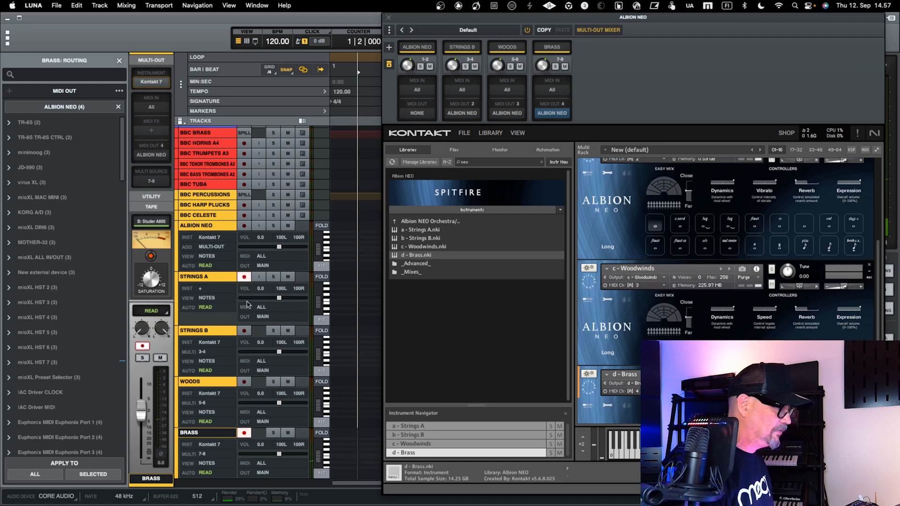
click(244, 331)
click(244, 381)
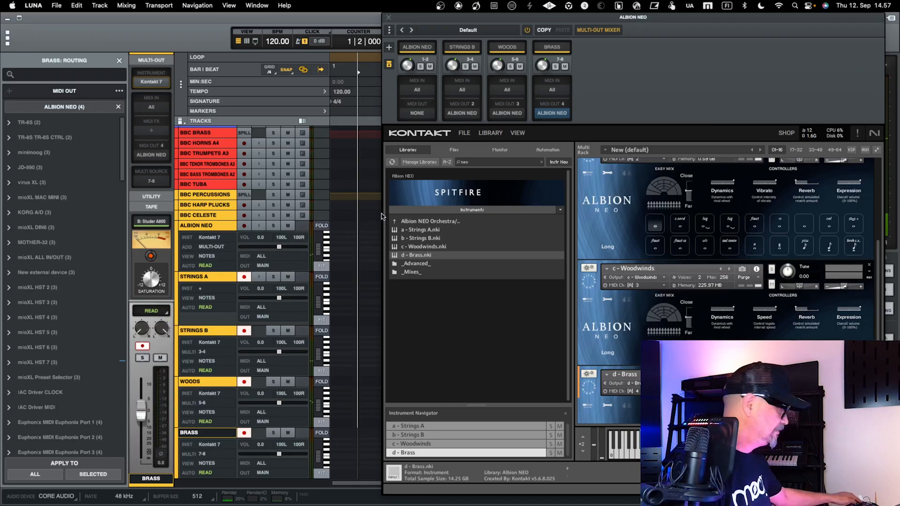
Switch to the mixer view and close the ALBION NEO instrument window to inspect the channel strips.
key(super+equal)
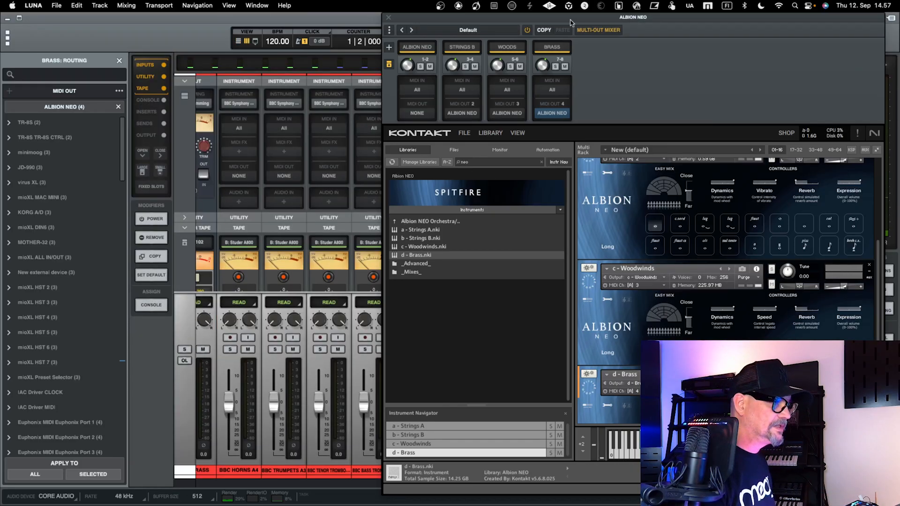
drag(571, 21, 660, 21)
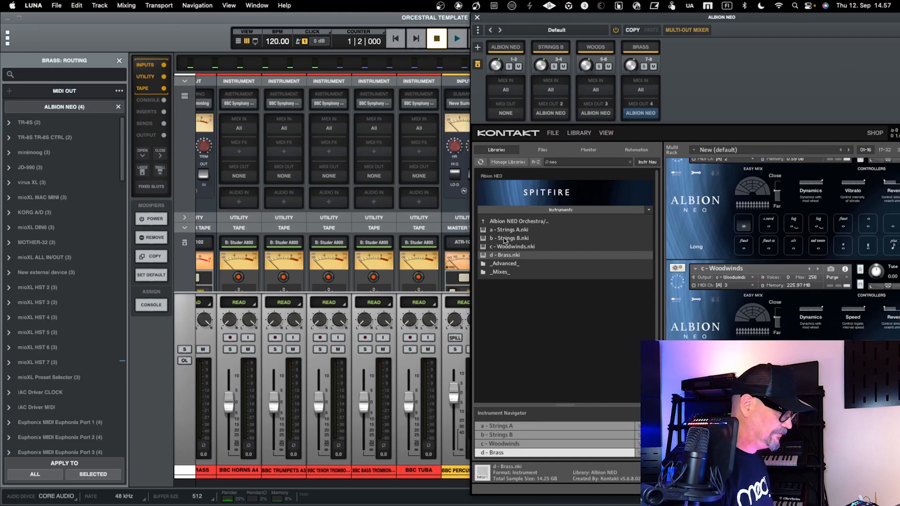
drag(634, 14, 189, 20)
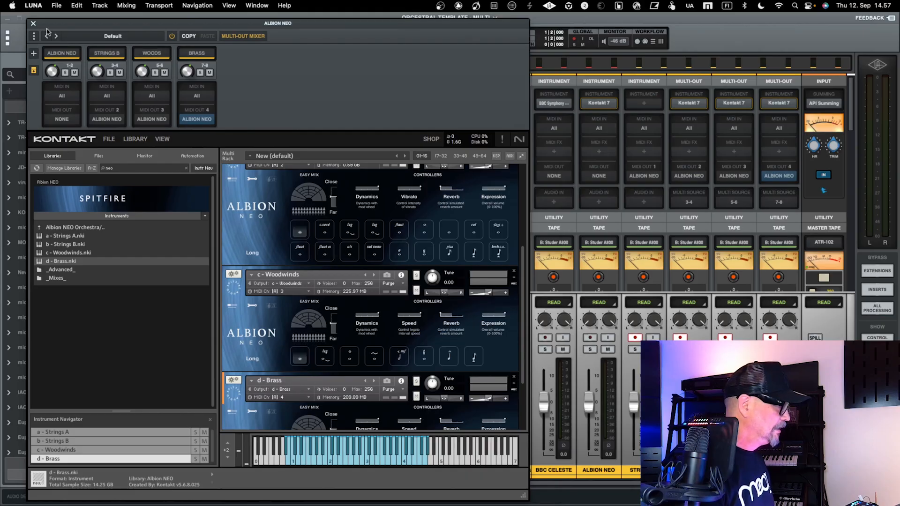
click(33, 23)
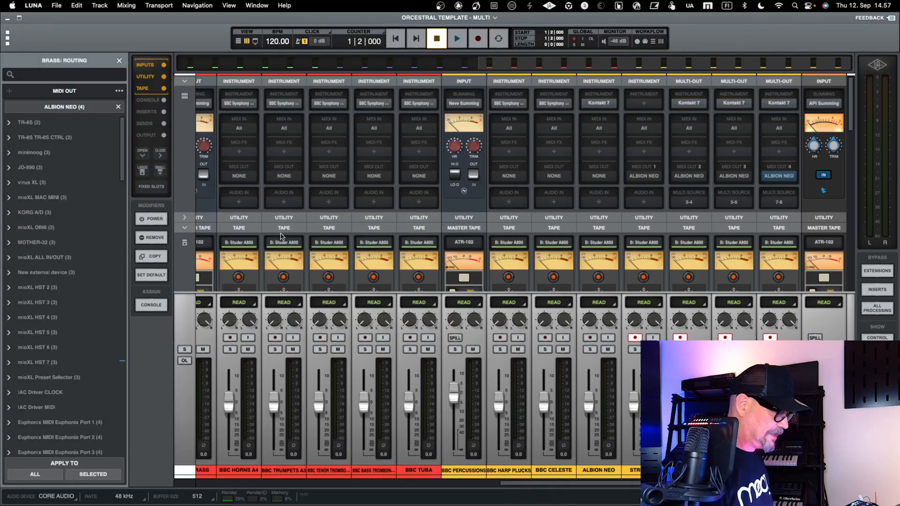
scroll(281, 236, down, 1)
scroll(282, 233, up, 1)
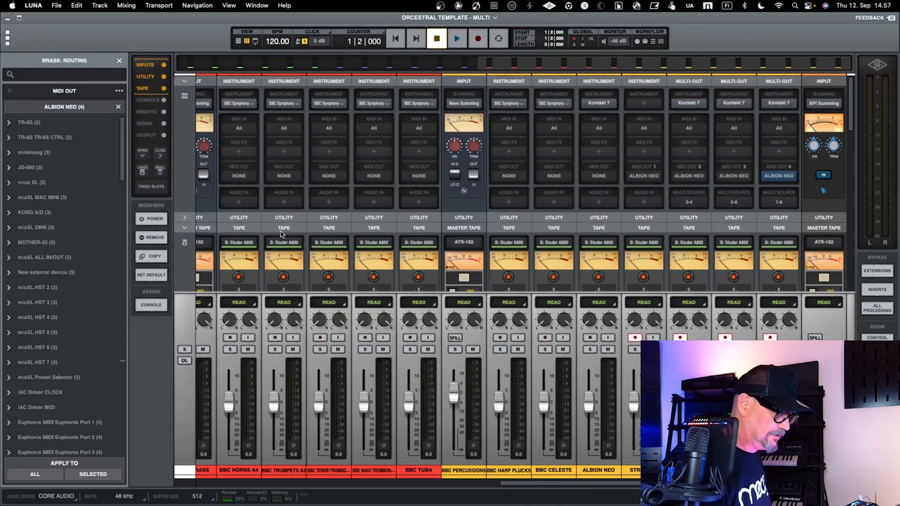
scroll(457, 363, left, 10)
scroll(456, 363, right, 10)
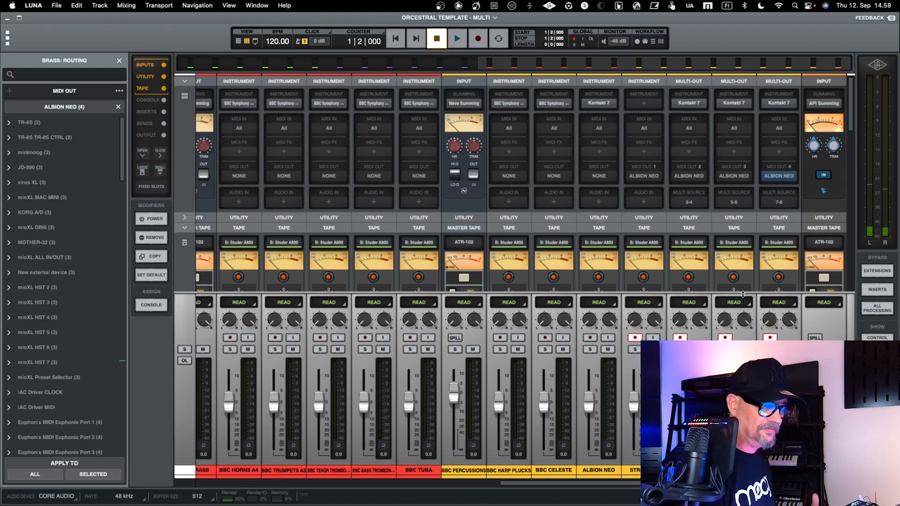
Disarm STRINGS A, STRINGS B and WOODS so only BRASS stays record-armed, and return to the timeline view.
click(678, 337)
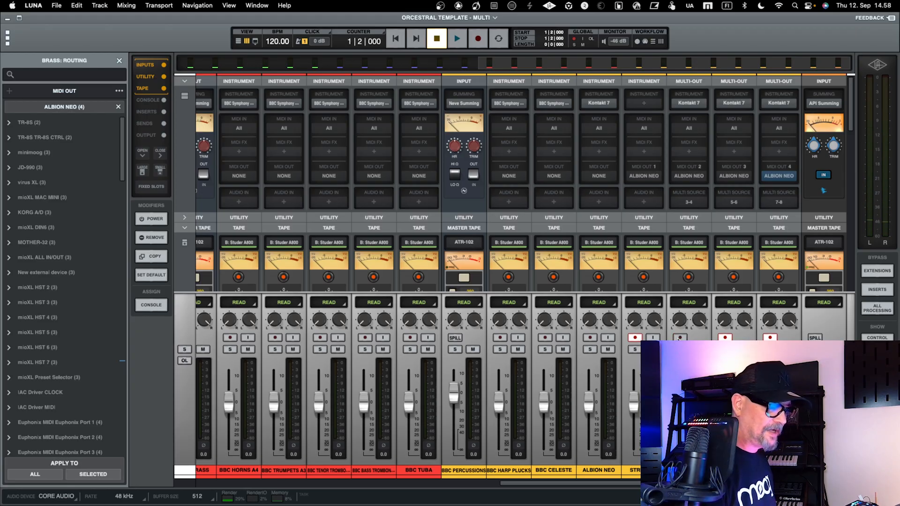
click(635, 338)
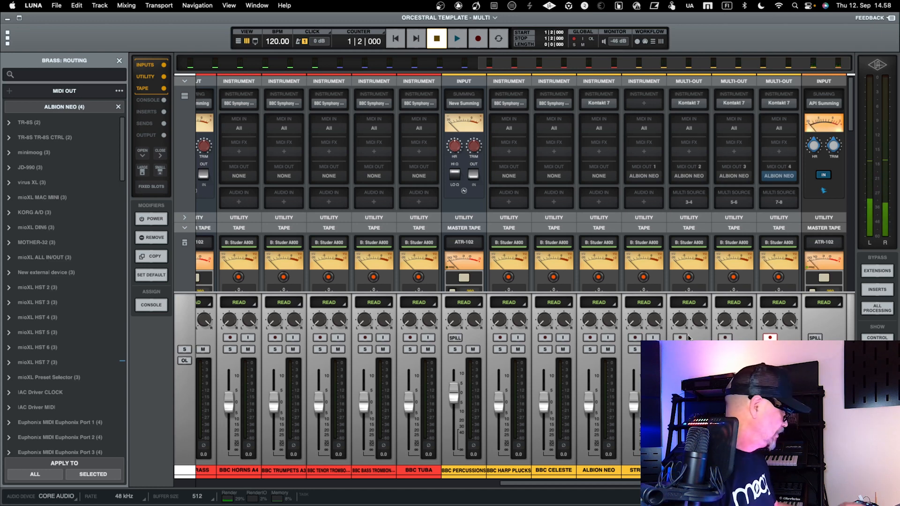
key(super+equal)
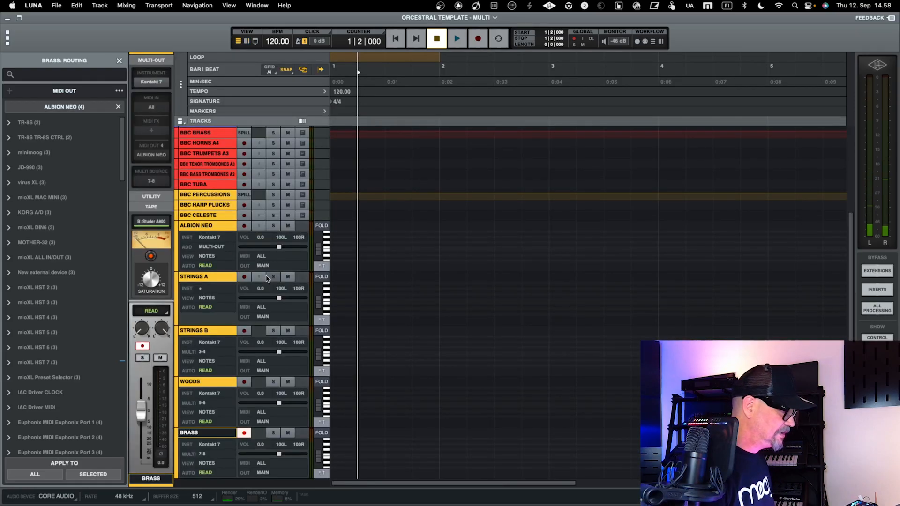
Change the ALBION NEO track's color to light grey.
click(207, 279)
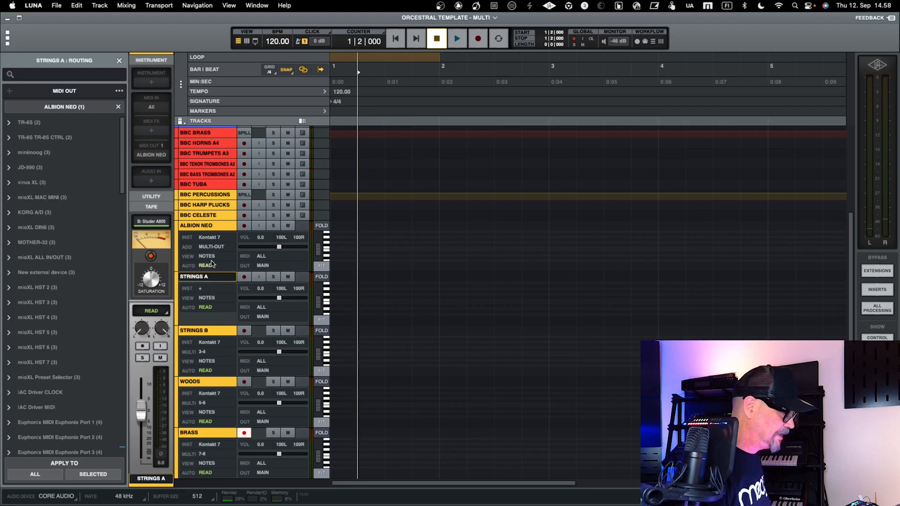
click(219, 225)
right_click(219, 225)
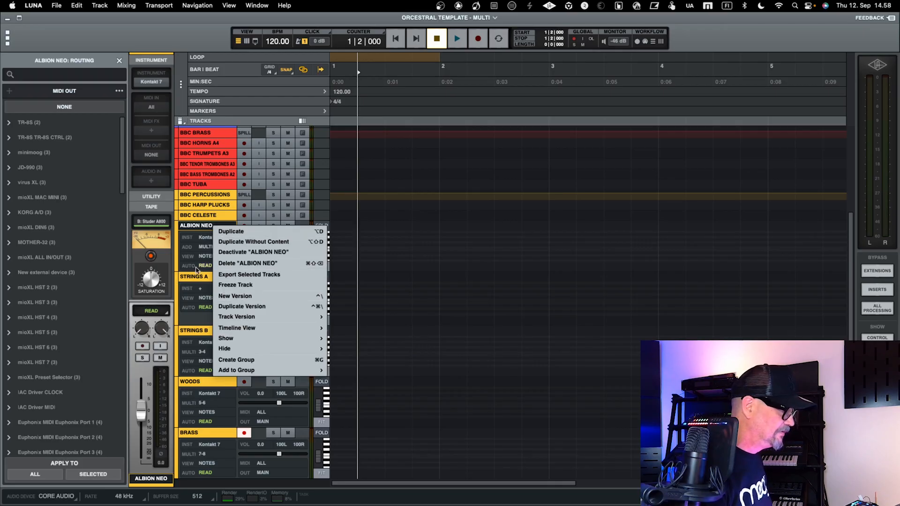
click(190, 228)
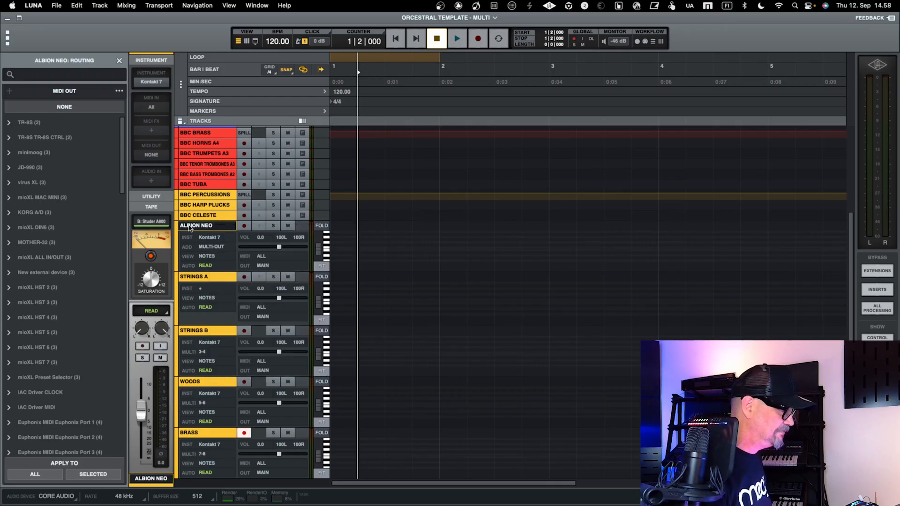
click(177, 234)
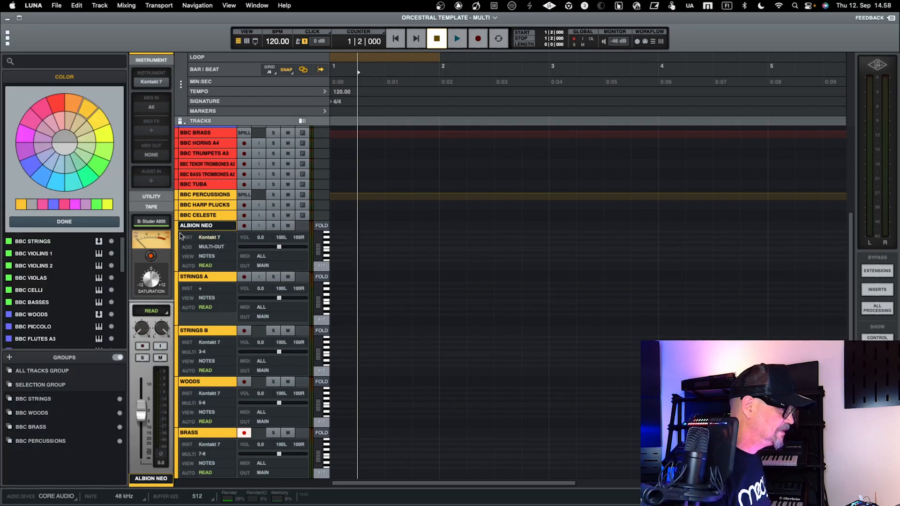
click(61, 148)
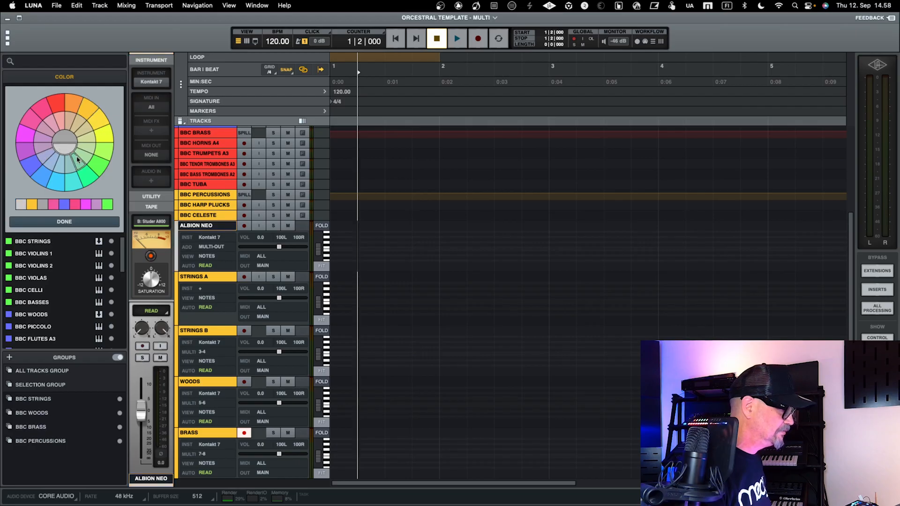
Color the STRINGS A and STRINGS B tracks green like the BBC STRINGS tracks.
click(189, 278)
click(108, 160)
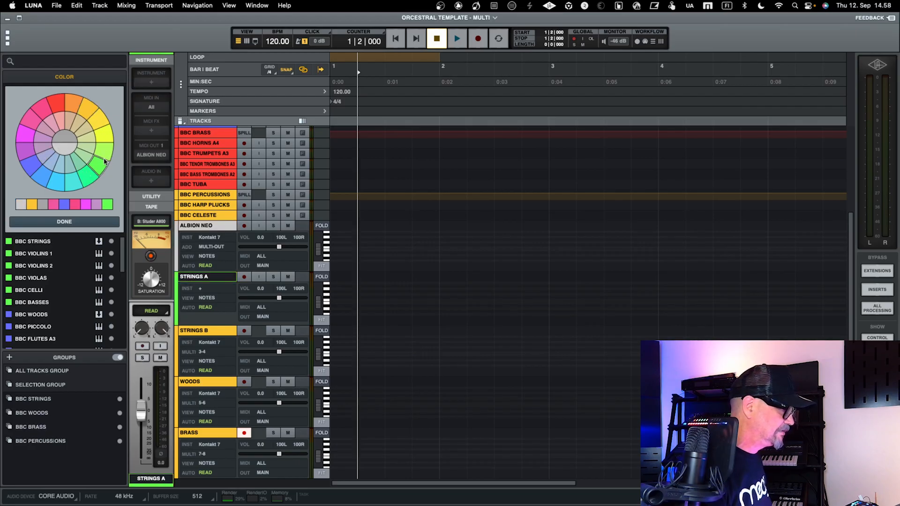
click(210, 331)
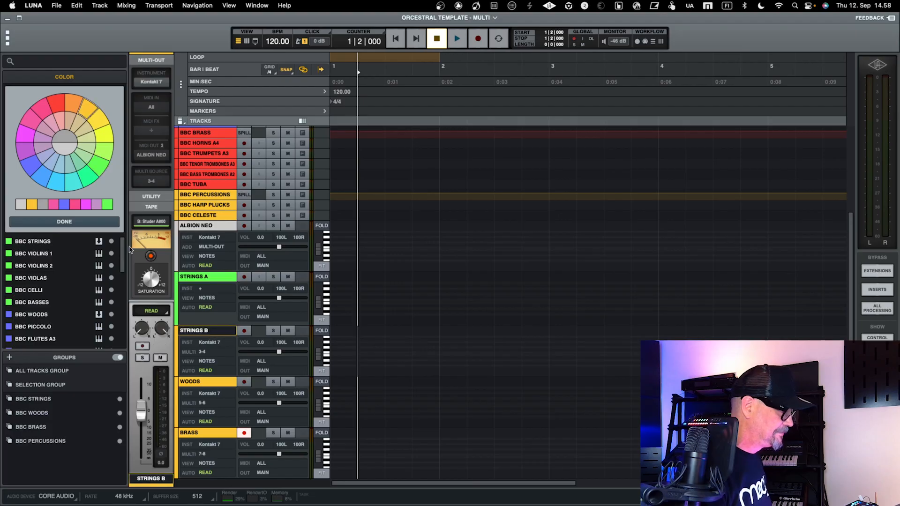
click(101, 173)
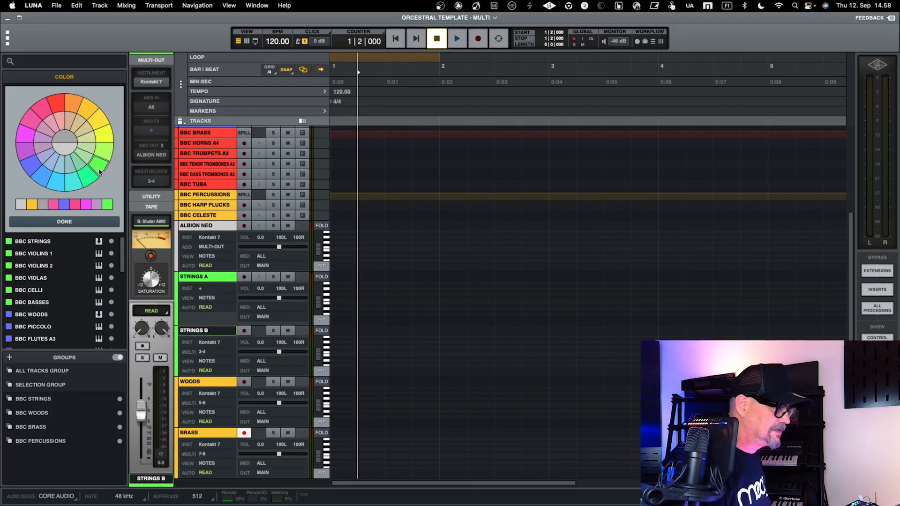
Color the WOODS track blue to match the BBC woodwind tracks.
click(201, 382)
scroll(204, 338, up, 3)
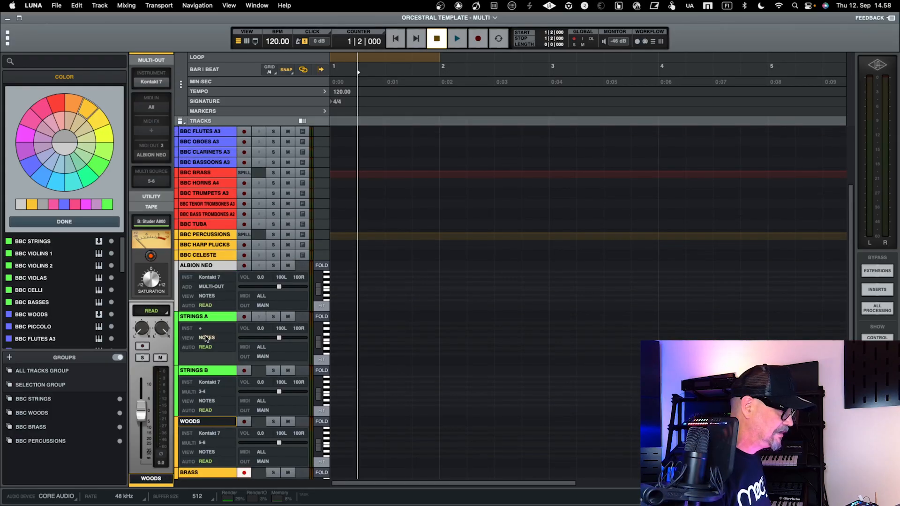
scroll(204, 337, down, 1)
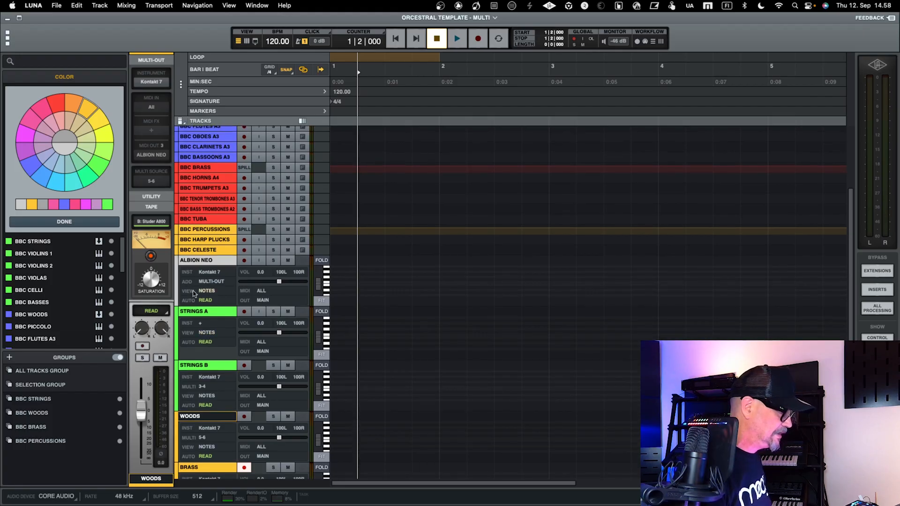
click(30, 171)
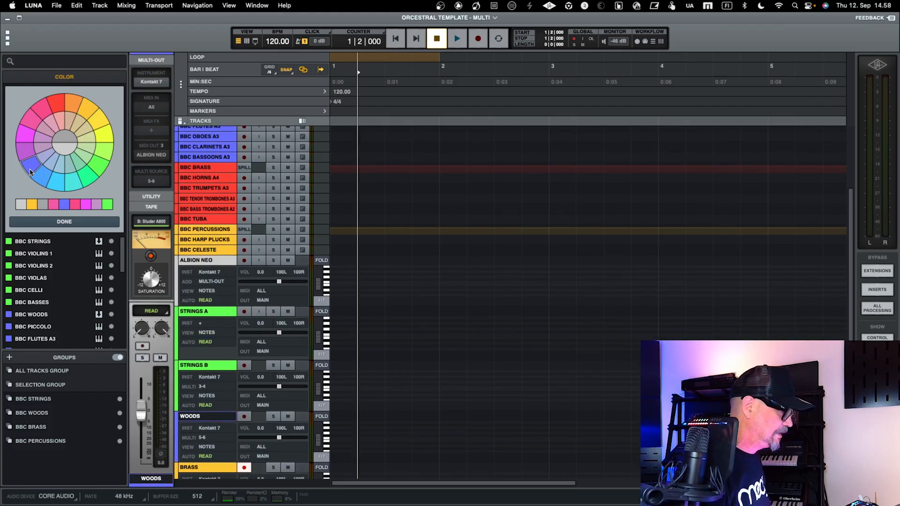
Color the BRASS track red to match the BBC brass tracks and check the track colors in the mixer.
scroll(151, 268, down, 5)
scroll(221, 376, down, 3)
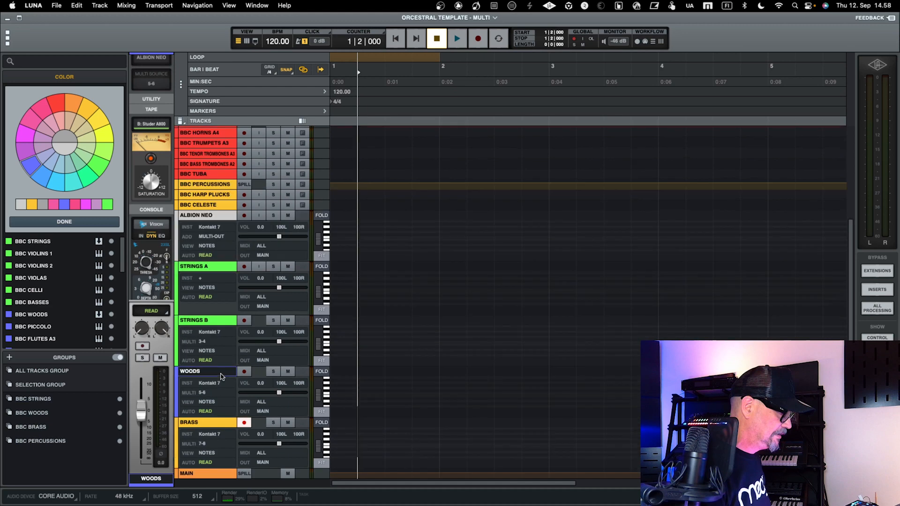
click(206, 423)
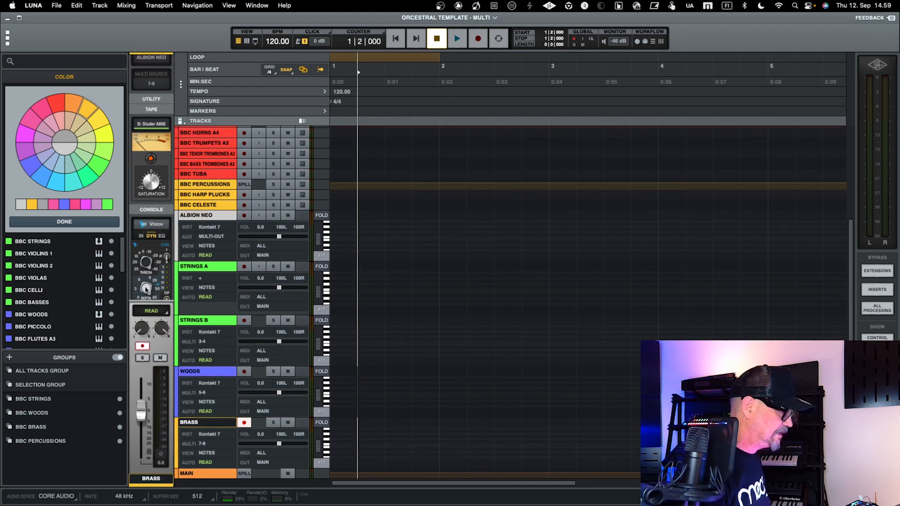
click(59, 104)
scroll(154, 222, up, 1)
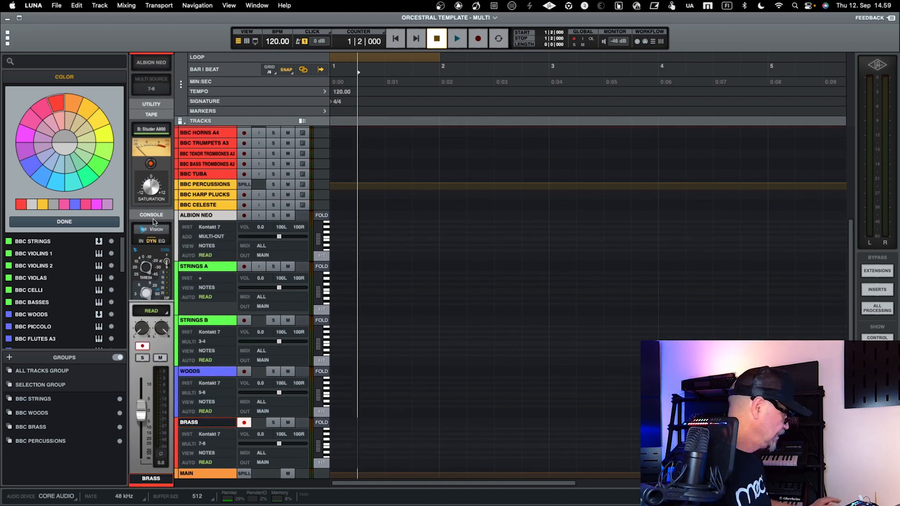
key(super+equal)
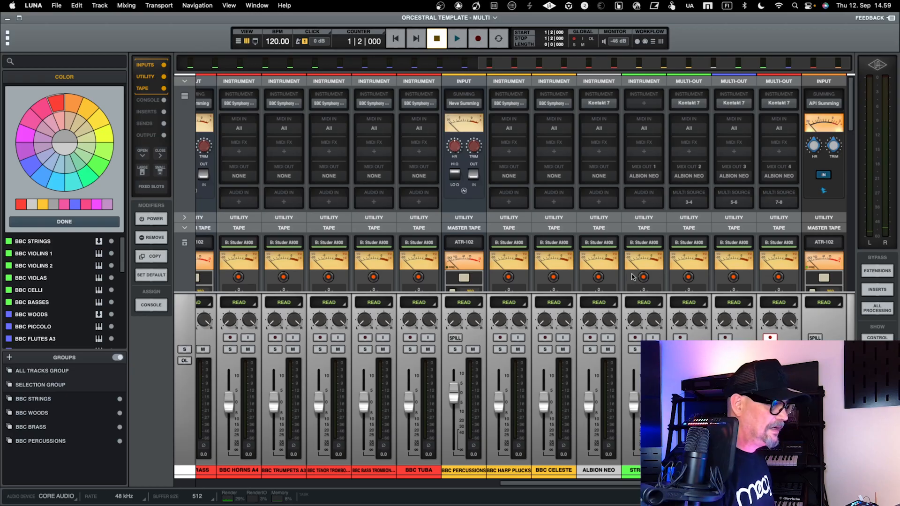
key(super+equal)
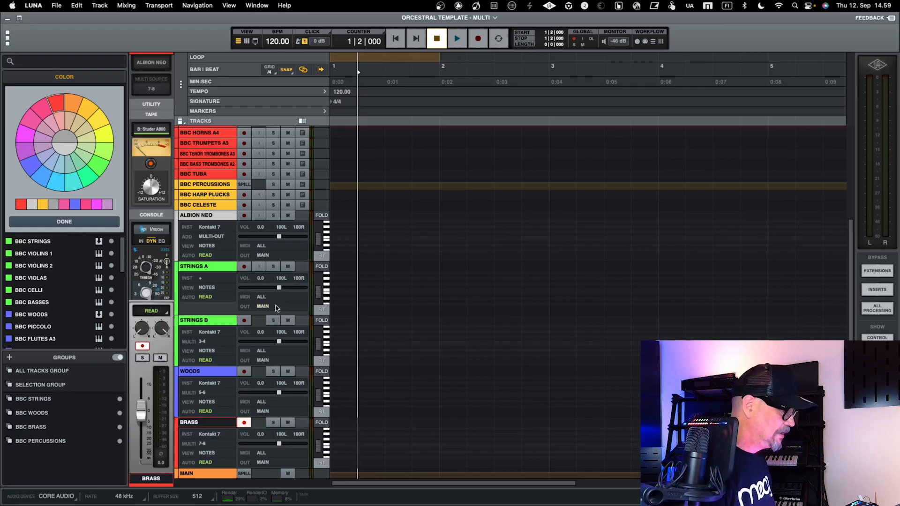
Group the ALBION NEO, STRINGS A, STRINGS B, WOODS and BRASS tracks under the name ALBION NEO.
click(218, 227)
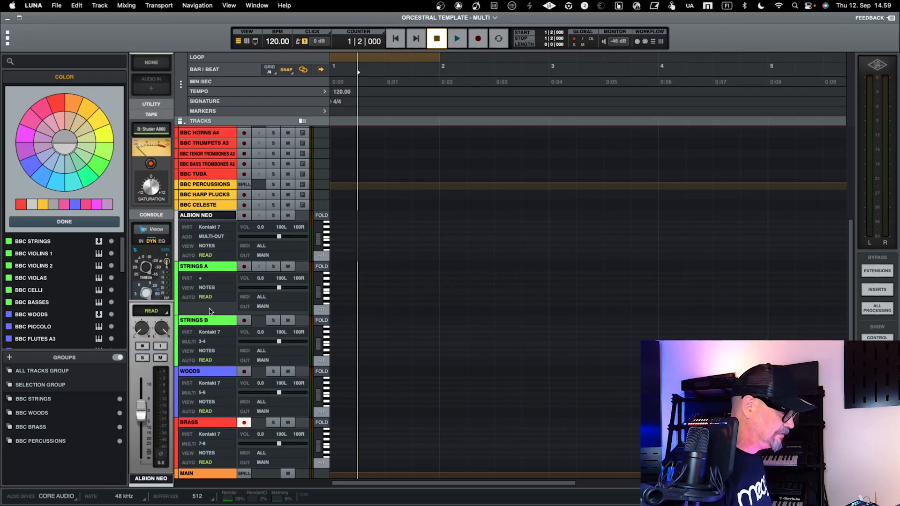
click(212, 423)
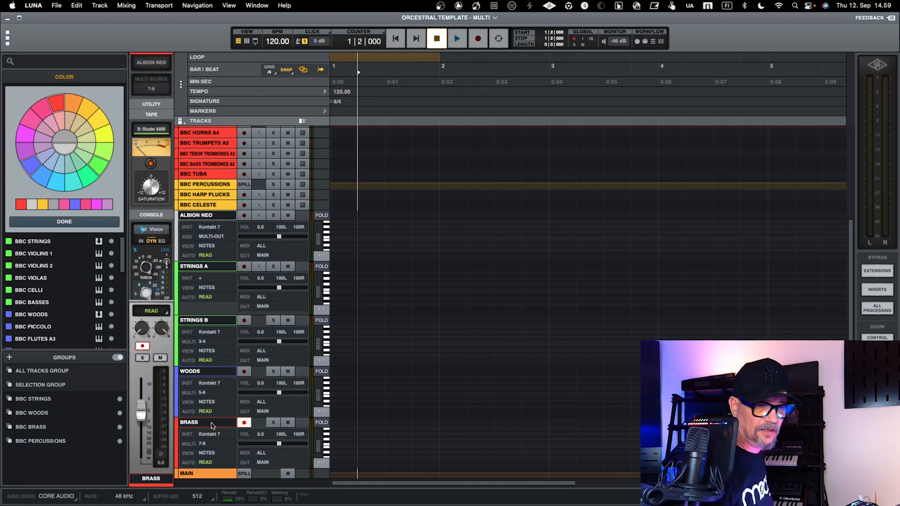
key(super+g)
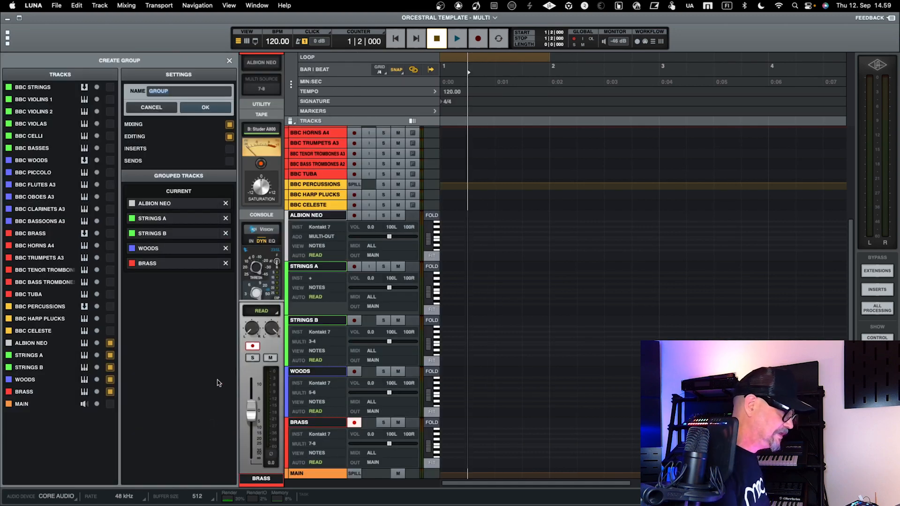
text(ALBIO)
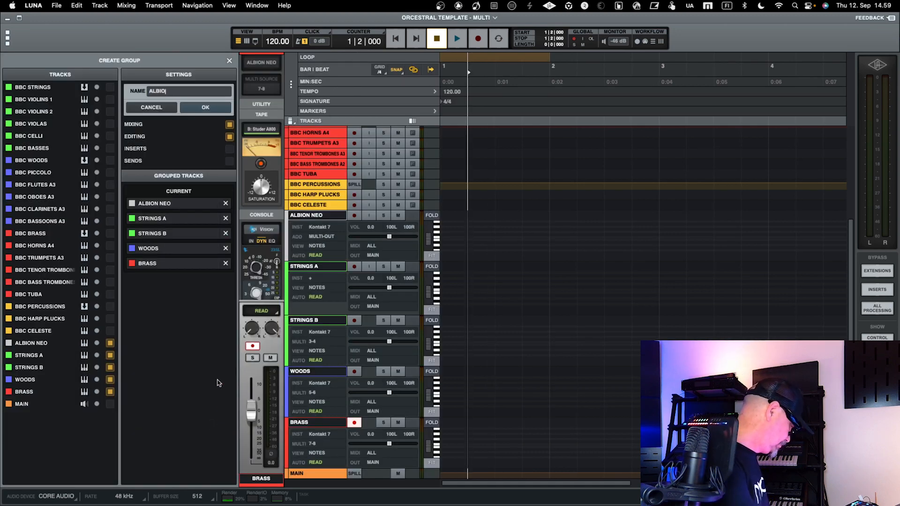
text(N NEO)
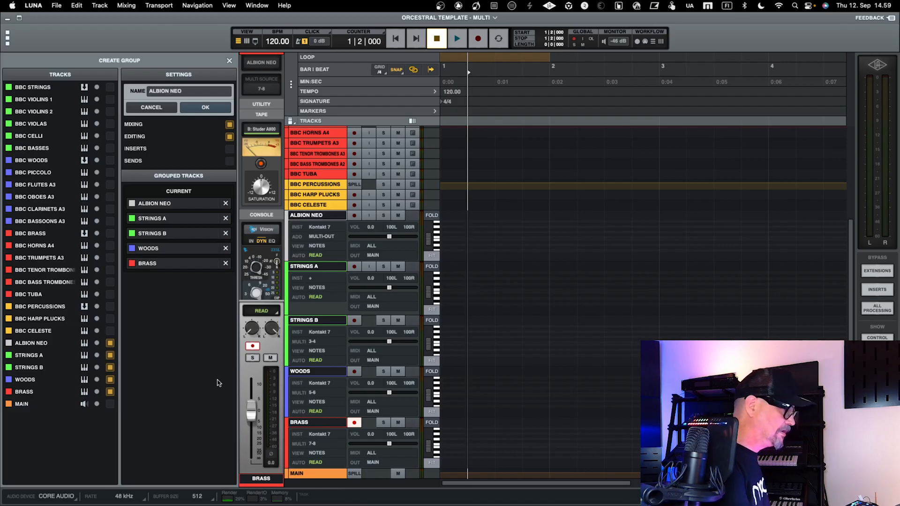
key(Return)
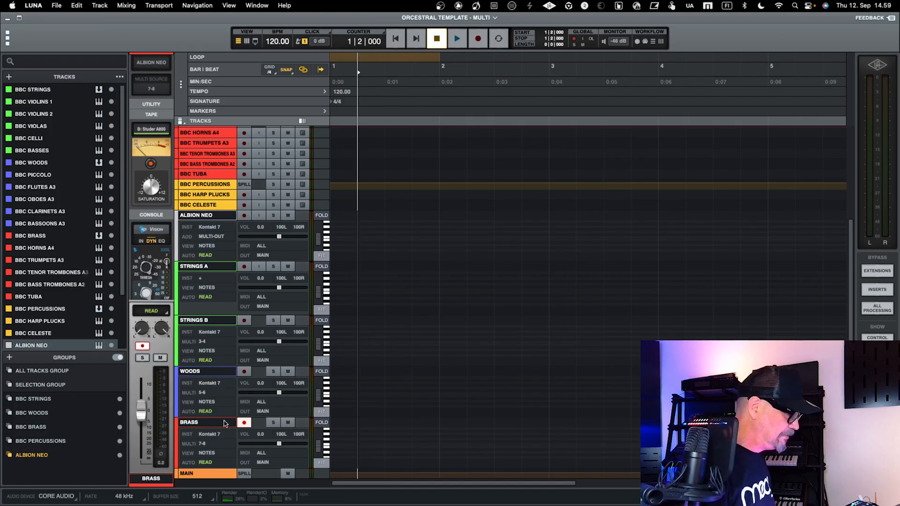
Hide the tracks of the ALBION NEO group and show them again.
click(120, 455)
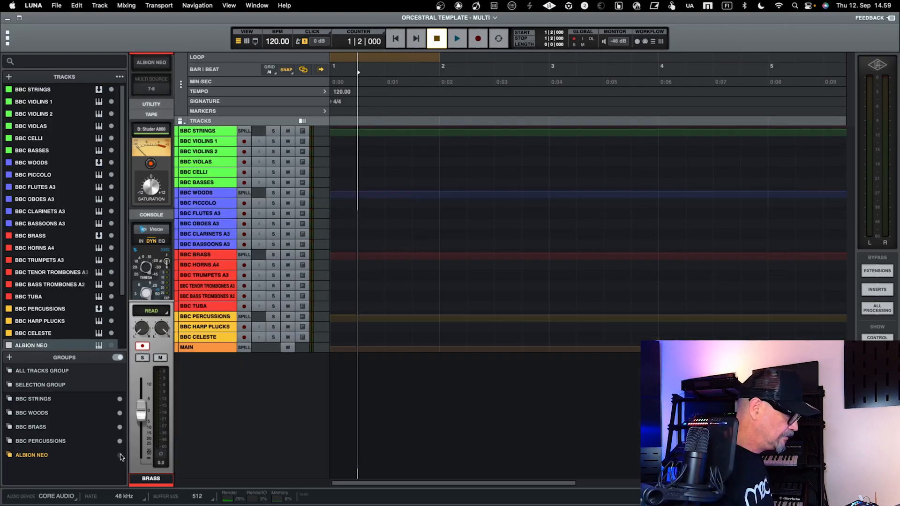
click(120, 456)
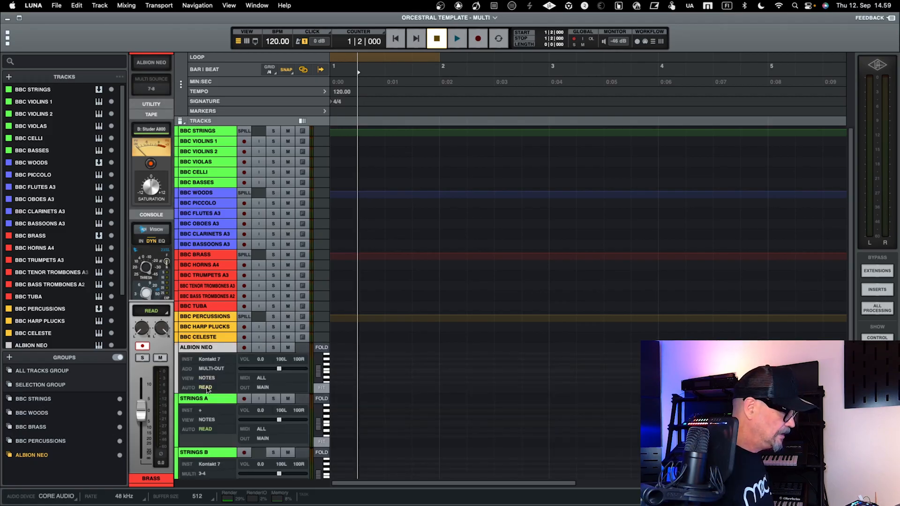
scroll(231, 382, down, 5)
scroll(232, 382, down, 1)
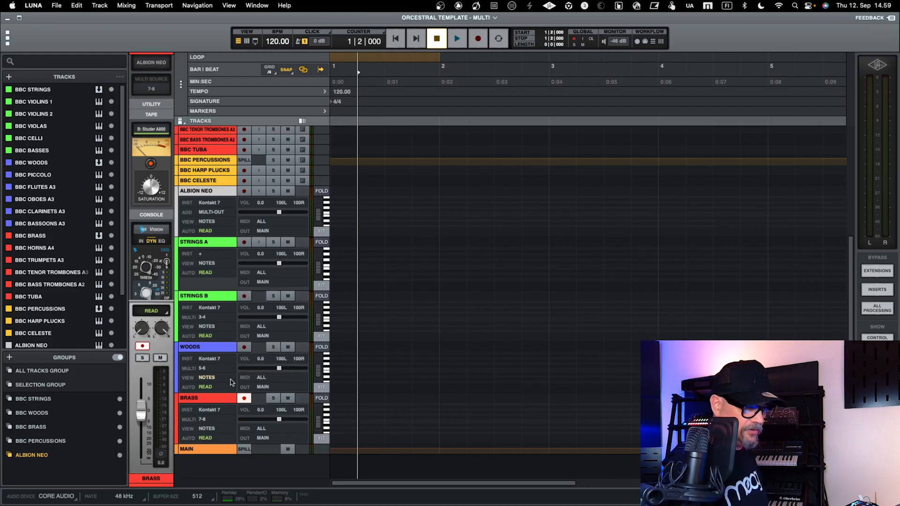
Switch to Vienna Ensemble Pro Server and view the STRINGS instance.
key(ctrl+Right)
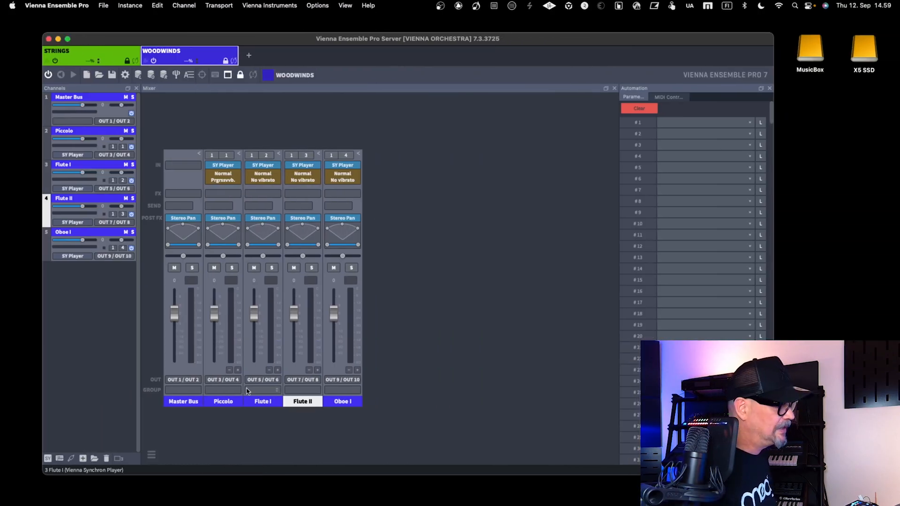
click(112, 60)
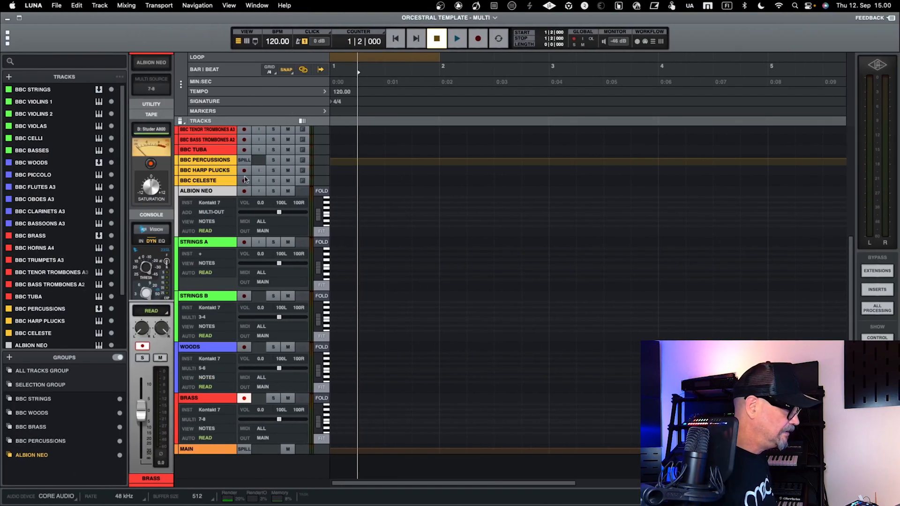
Back in LUNA, shrink all tracks to the smallest height and deactivate the ALBION NEO group.
click(210, 192)
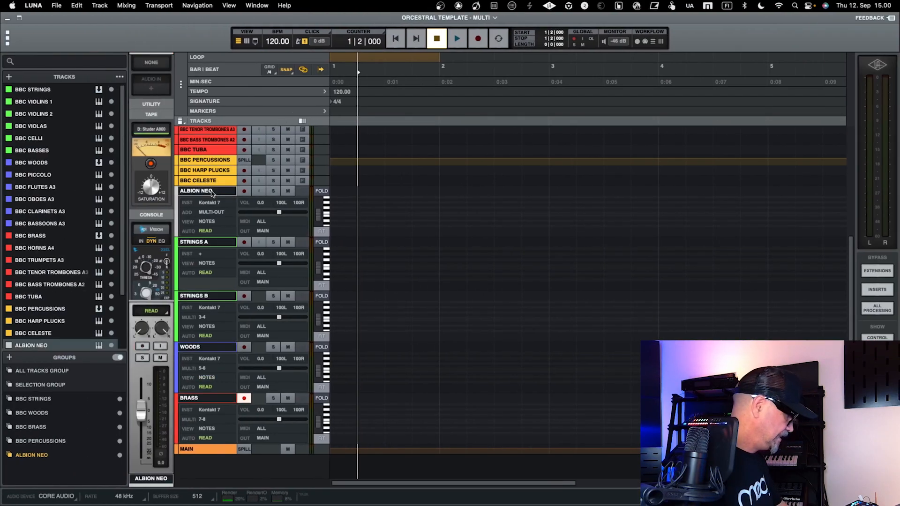
key(ctrl+Up)
key(ctrl+Down)
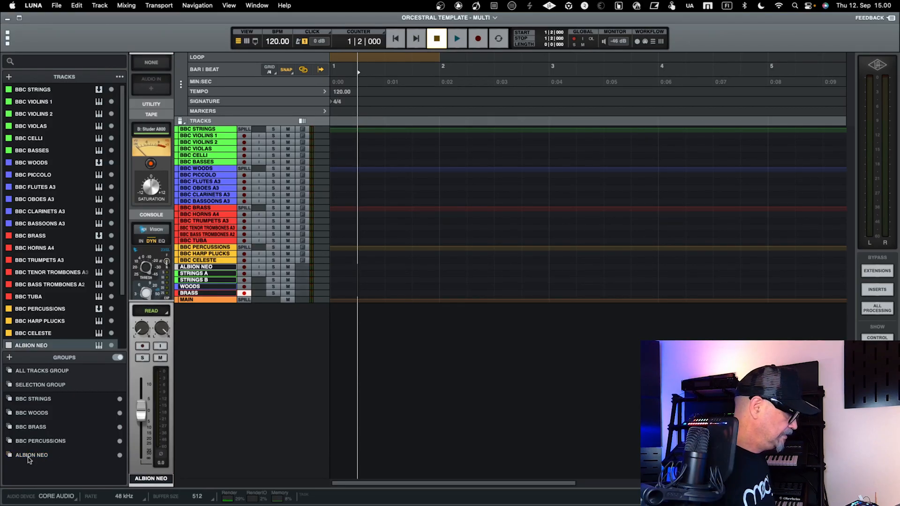
click(206, 260)
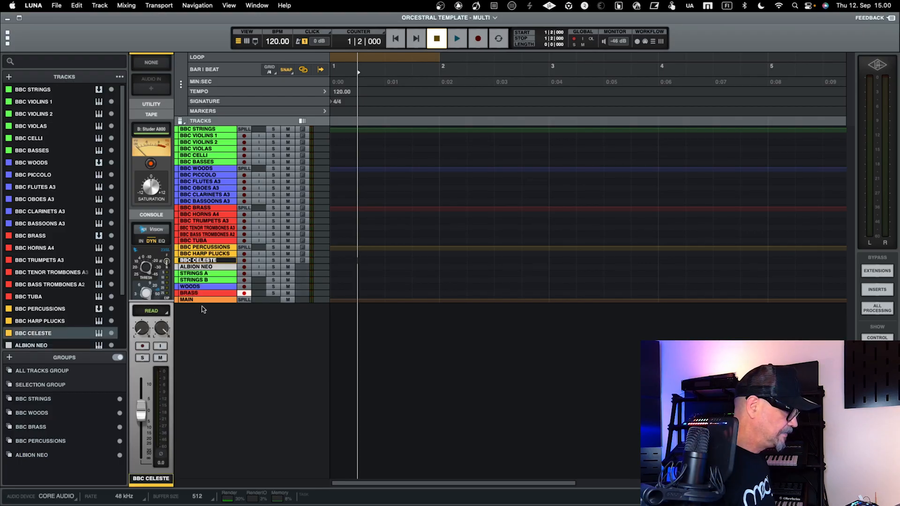
Add one stereo instrument track with no instrument assigned directly below the BRASS track.
click(187, 294)
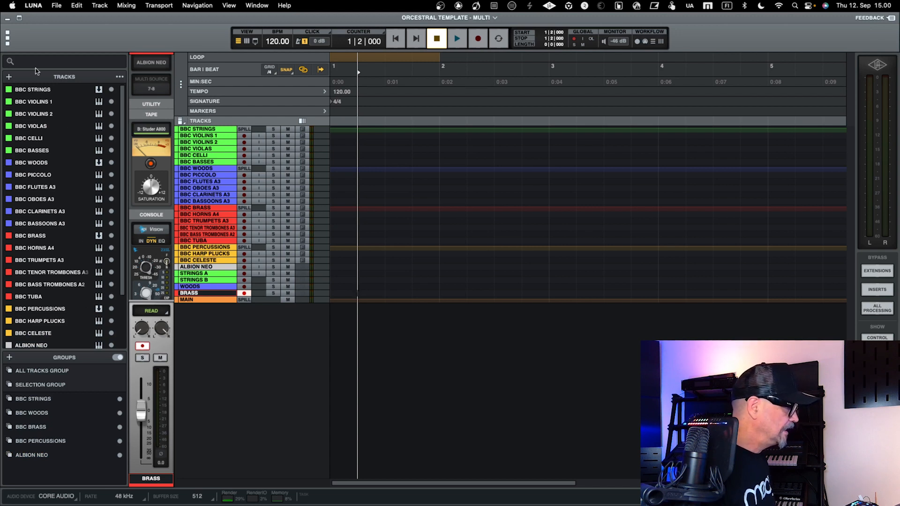
click(9, 78)
click(39, 105)
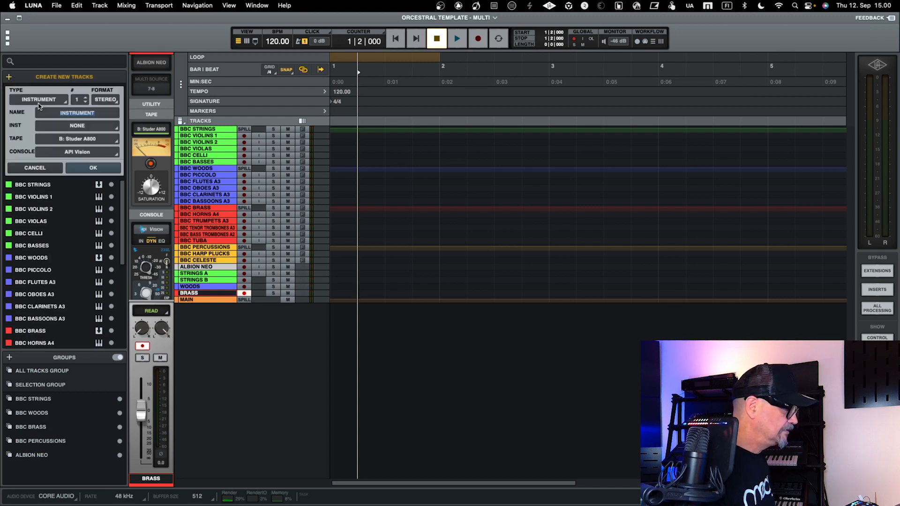
click(93, 168)
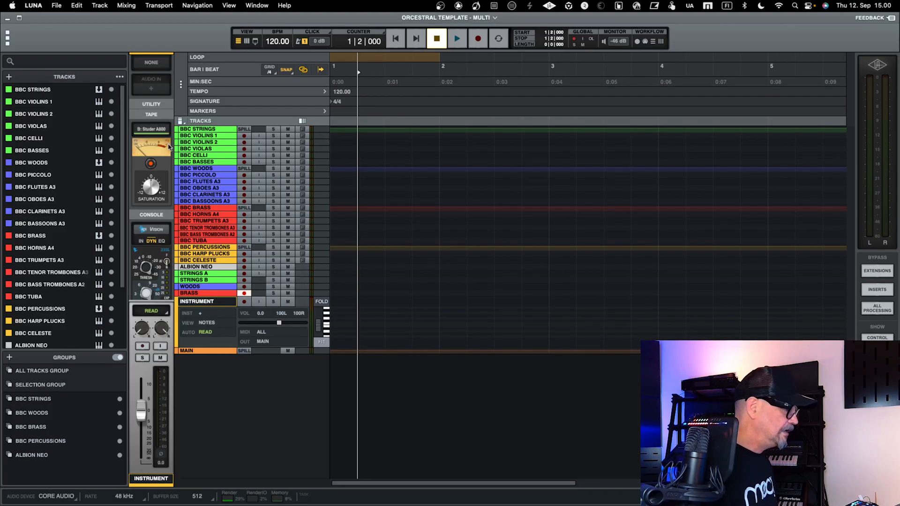
Load Vienna Ensemble Pro AU3 as the new track's instrument and move its plug-in window clear of the track list.
scroll(149, 172, up, 5)
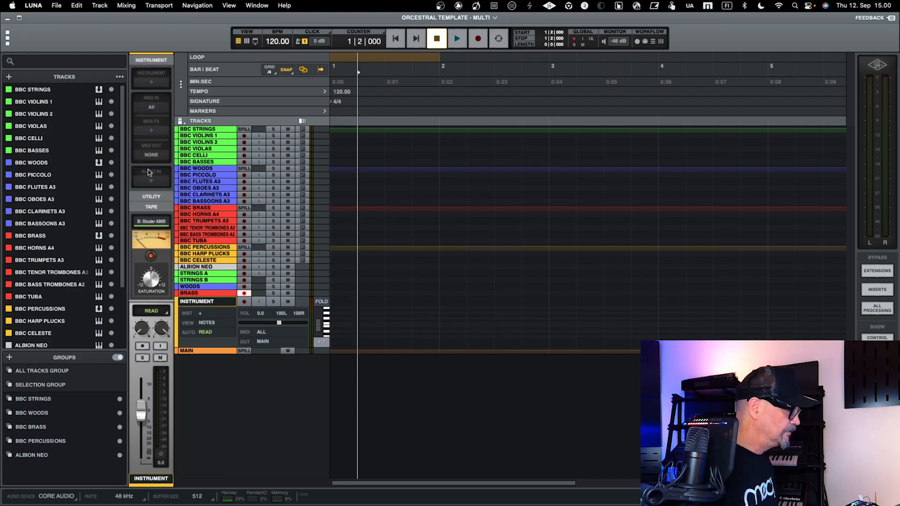
click(159, 85)
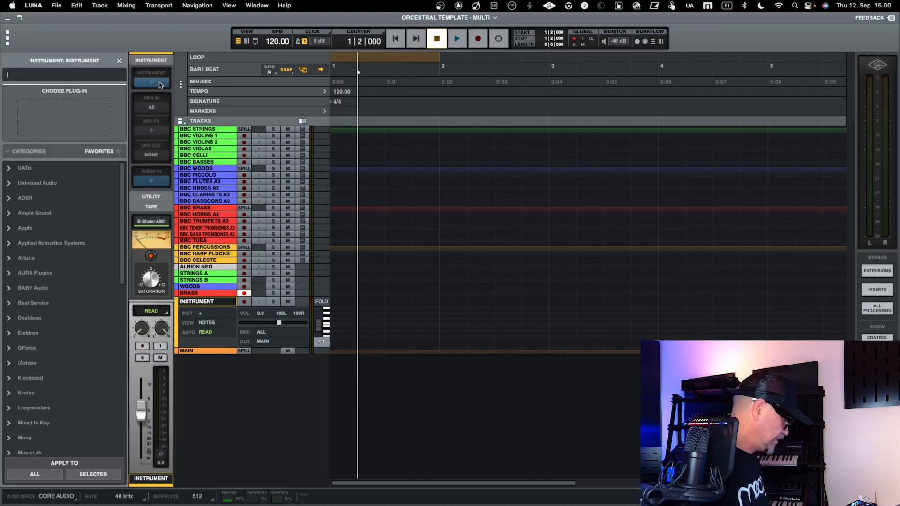
text(vsl)
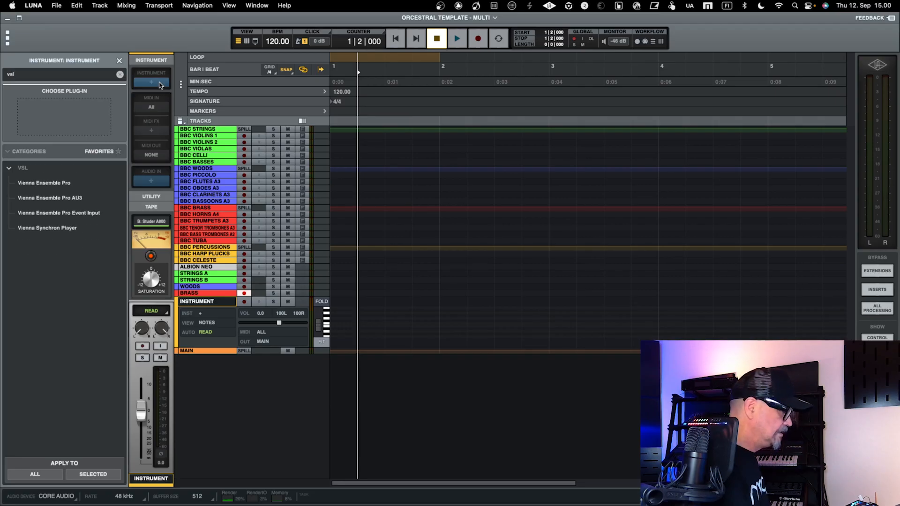
double_click(55, 198)
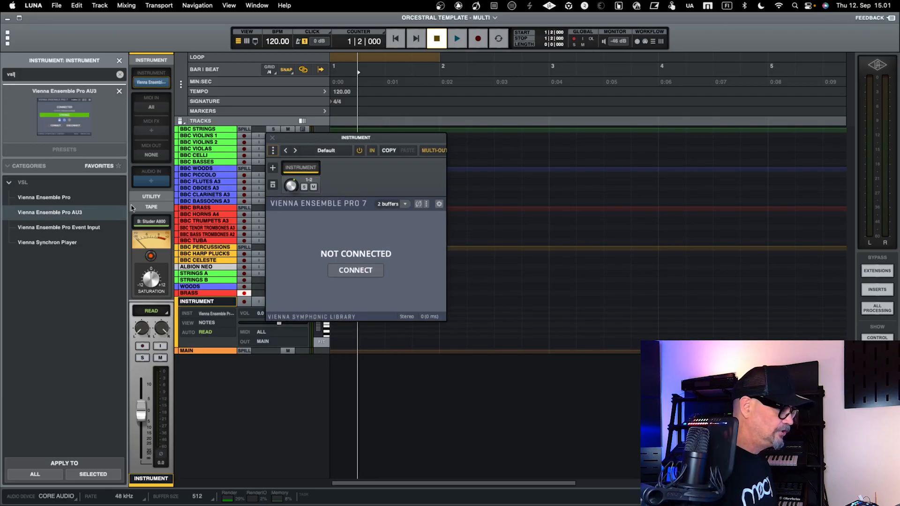
drag(380, 138, 434, 68)
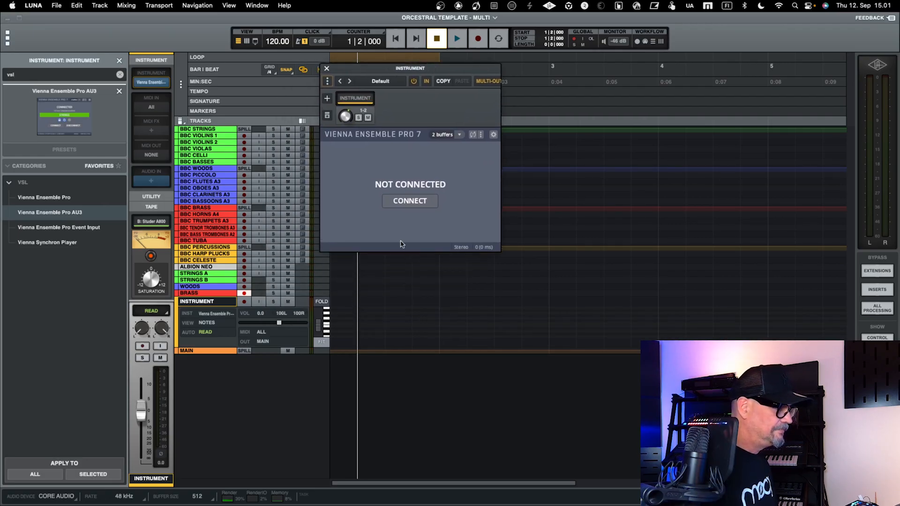
Connect the Vienna Ensemble Pro plug-in to the STRINGS instance on server 127.0.0.1 and close the plug-in browser.
click(417, 206)
click(350, 175)
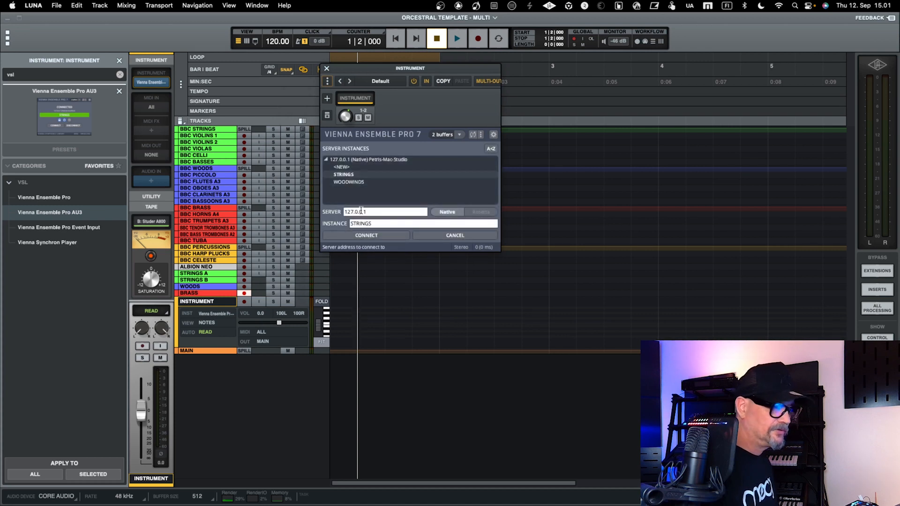
click(368, 236)
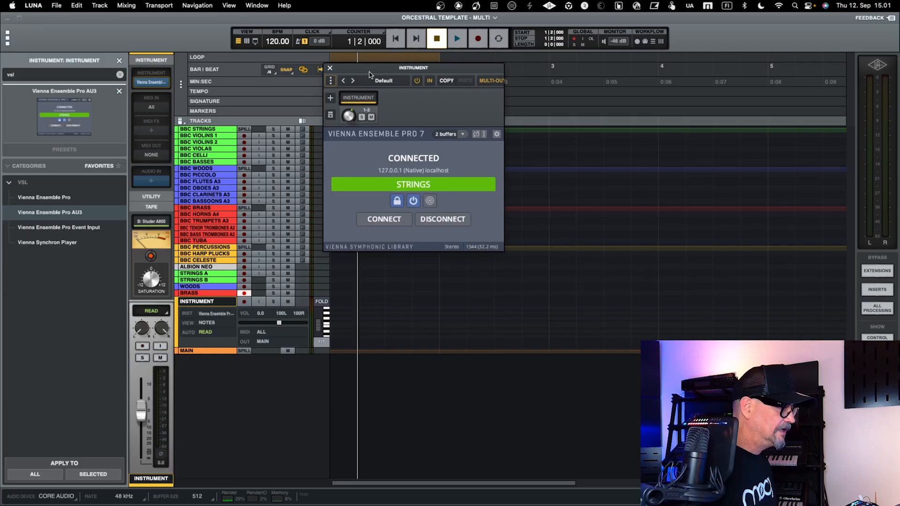
drag(366, 75, 397, 66)
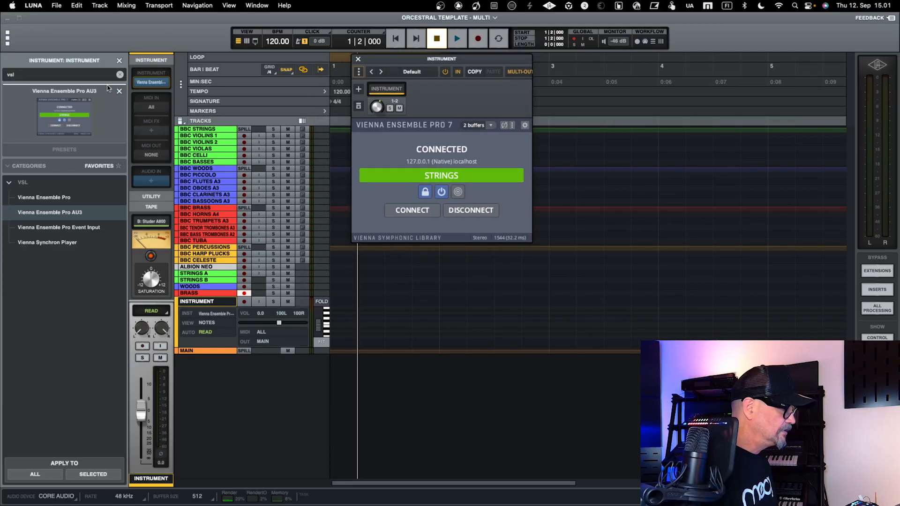
click(120, 75)
click(119, 61)
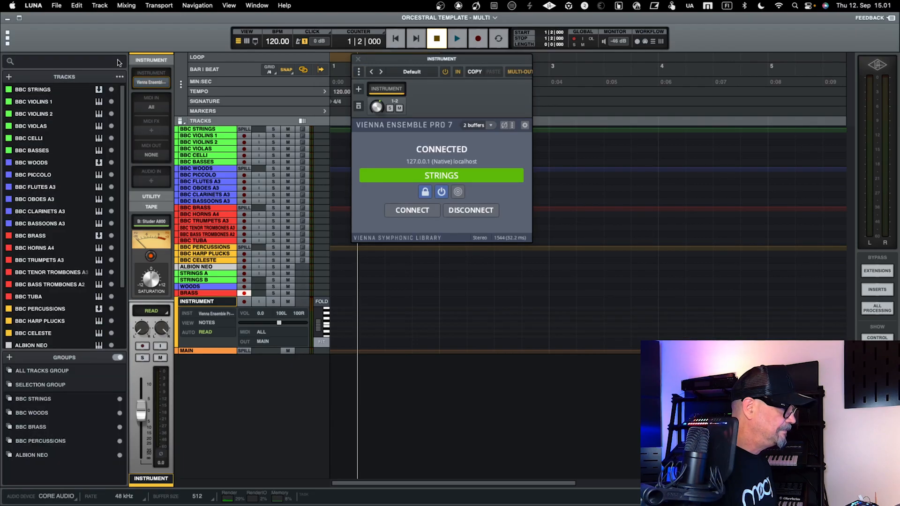
Nudge the Vienna Ensemble Pro plug-in window upward, show its MIDI routing section, and search the track's MIDI output destinations for INST.
click(8, 76)
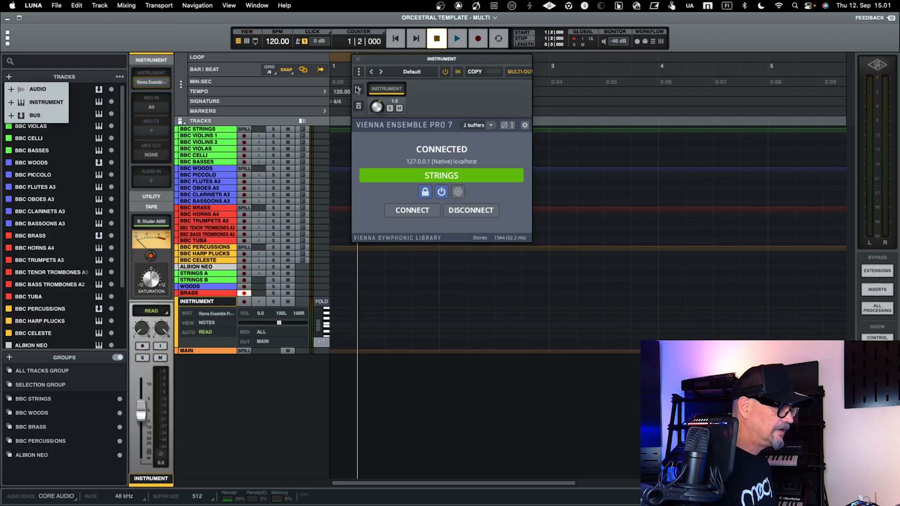
drag(385, 59, 383, 51)
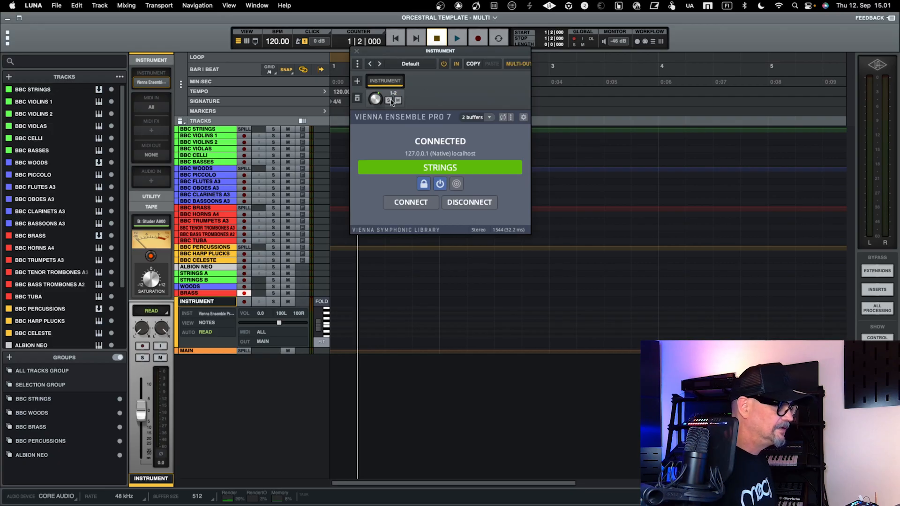
click(358, 99)
click(385, 147)
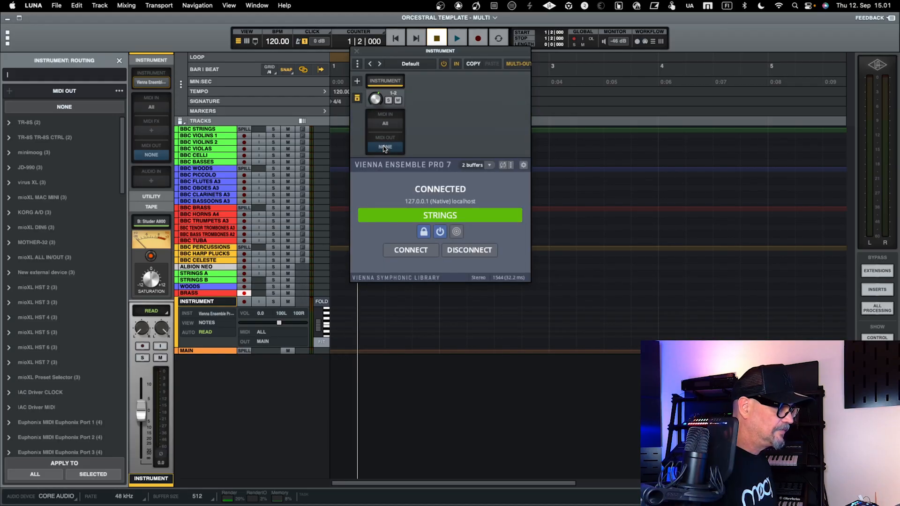
click(384, 147)
click(384, 147)
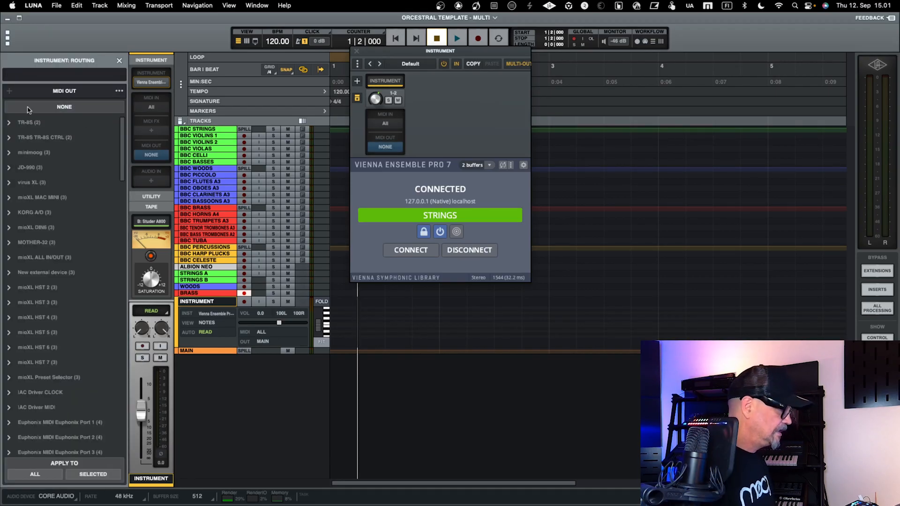
text(INST)
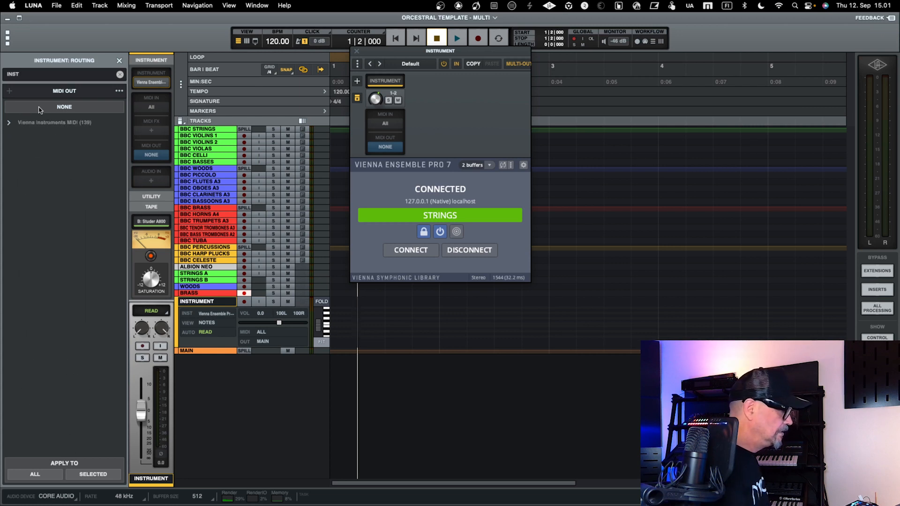
key(BackSpace)
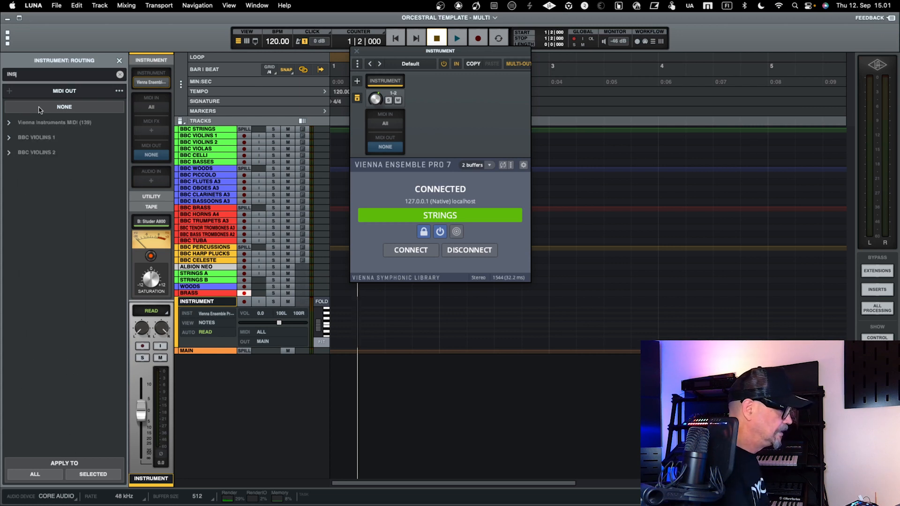
key(BackSpace)
key(BackSpace)
key(BackSpace)
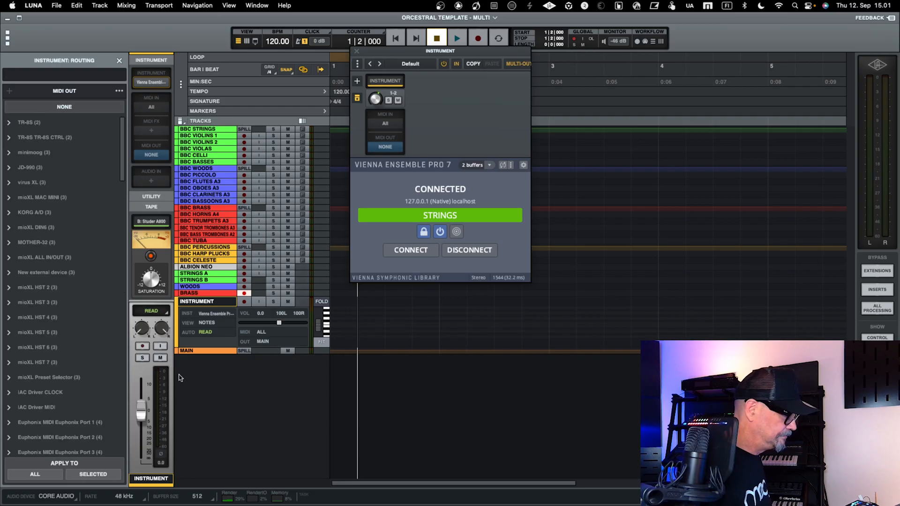
Rename the track hosting Vienna Ensemble Pro as VSL.
double_click(210, 301)
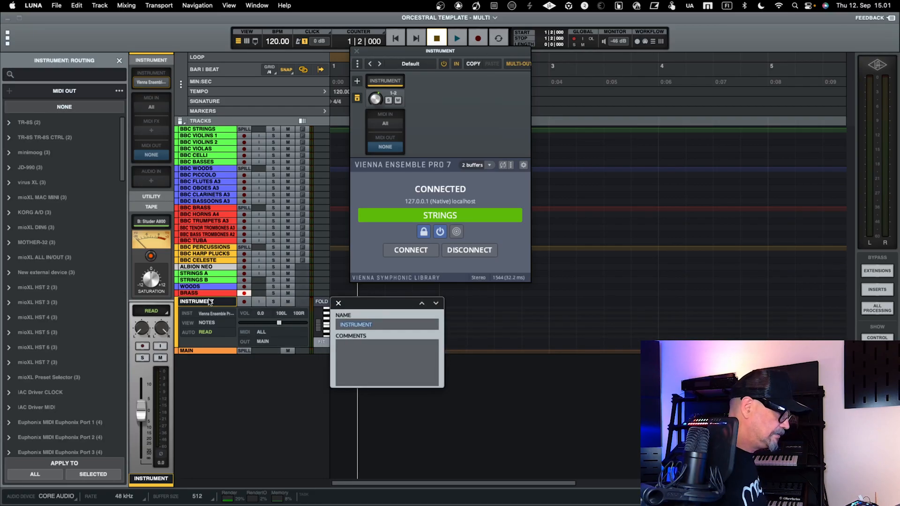
text(VSL)
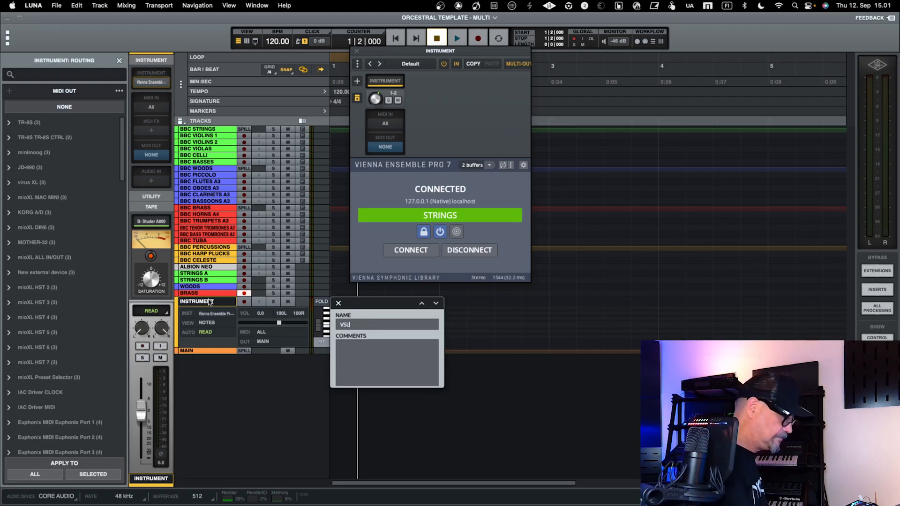
key(Return)
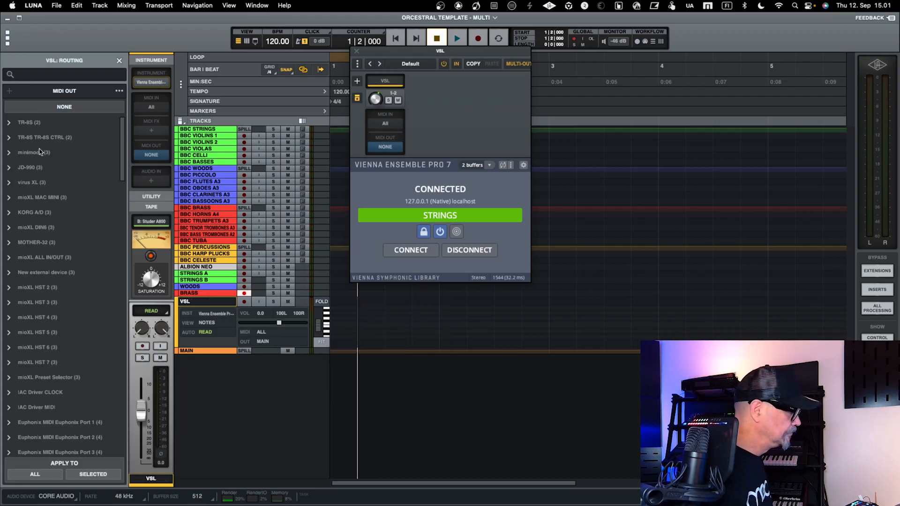
Search the VSL track's own MIDI output destinations for VSL and close the routing list.
click(55, 75)
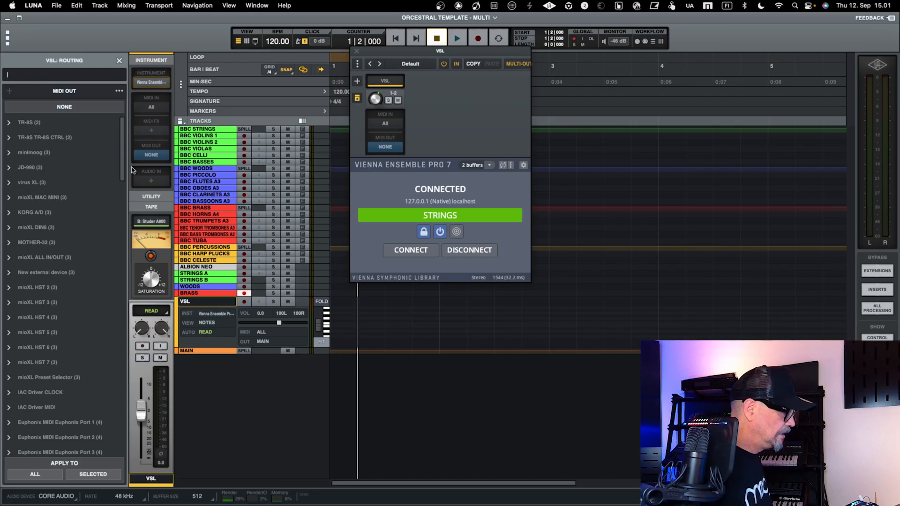
click(151, 155)
click(151, 155)
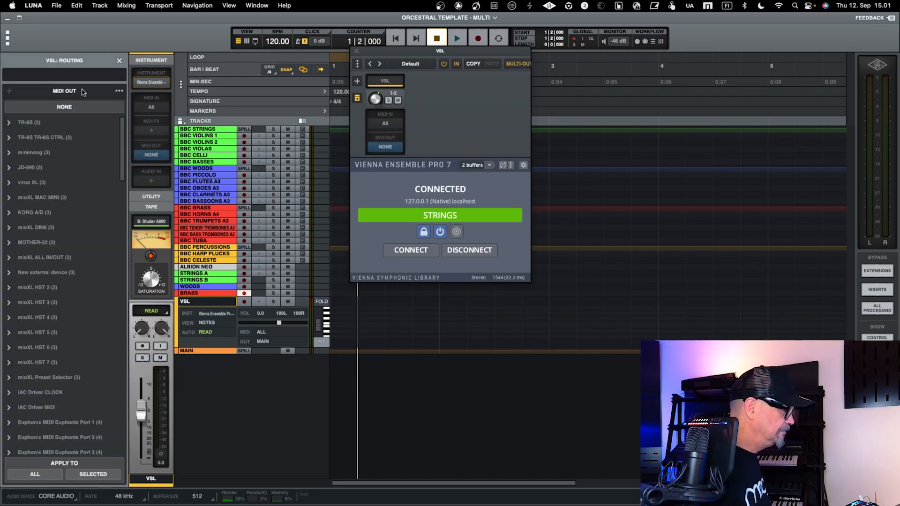
text(vsl)
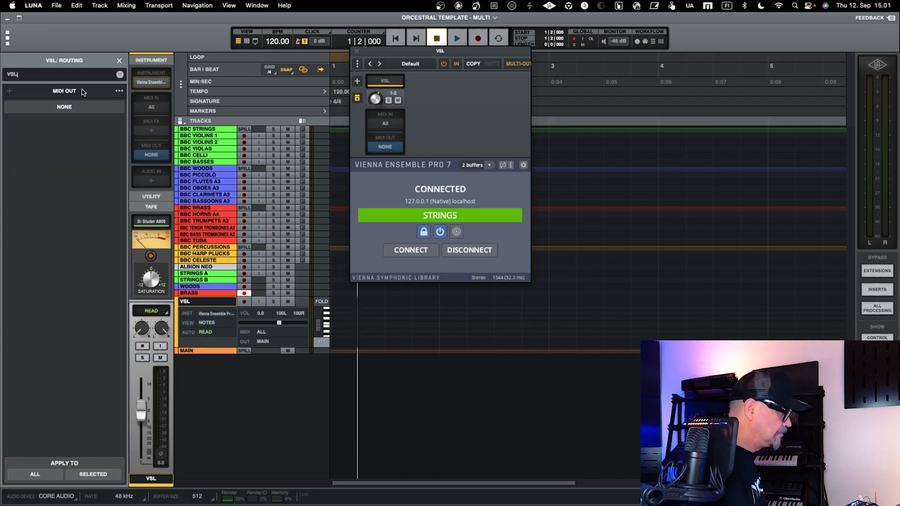
key(BackSpace)
key(BackSpace)
key(BackSpace)
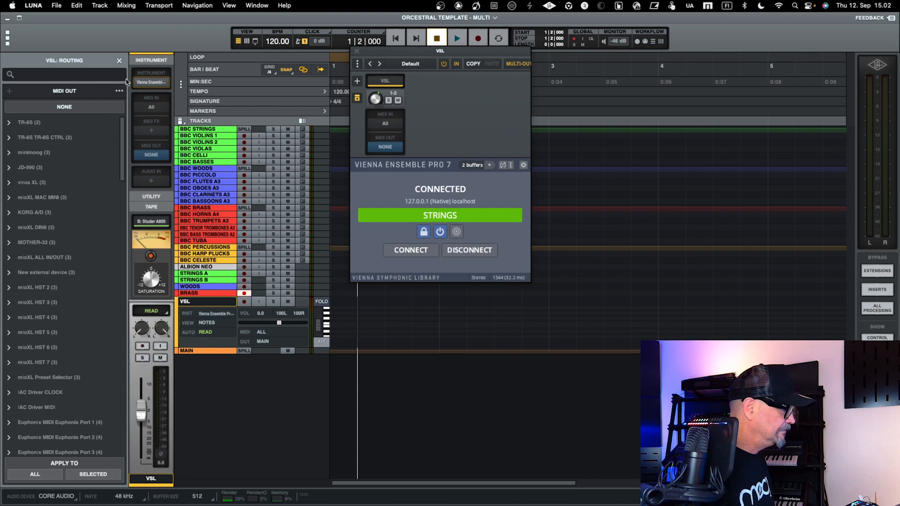
click(119, 60)
Add one stereo instrument track with no instrument assigned directly below the VSL track.
click(9, 76)
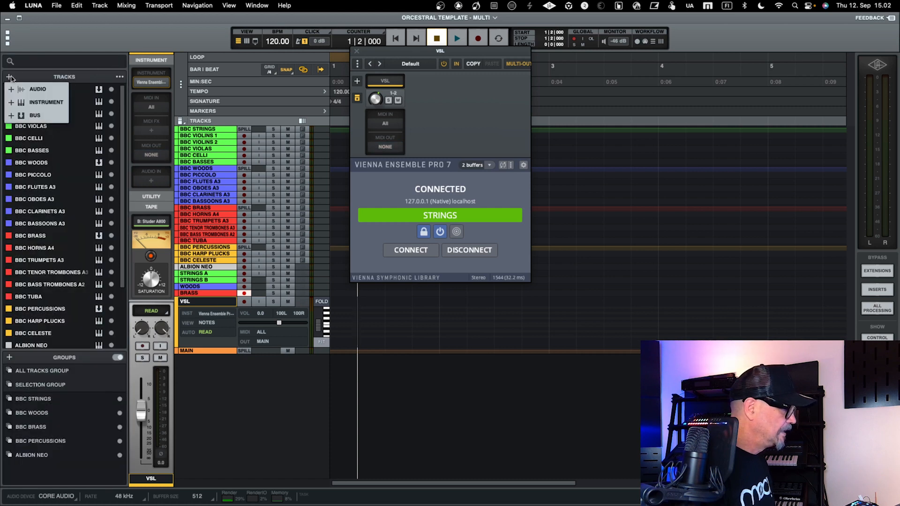
click(35, 103)
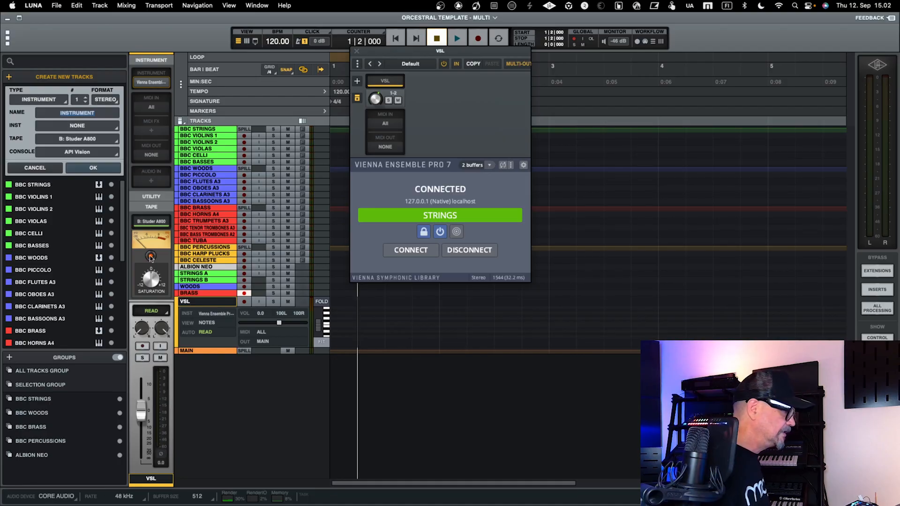
click(100, 168)
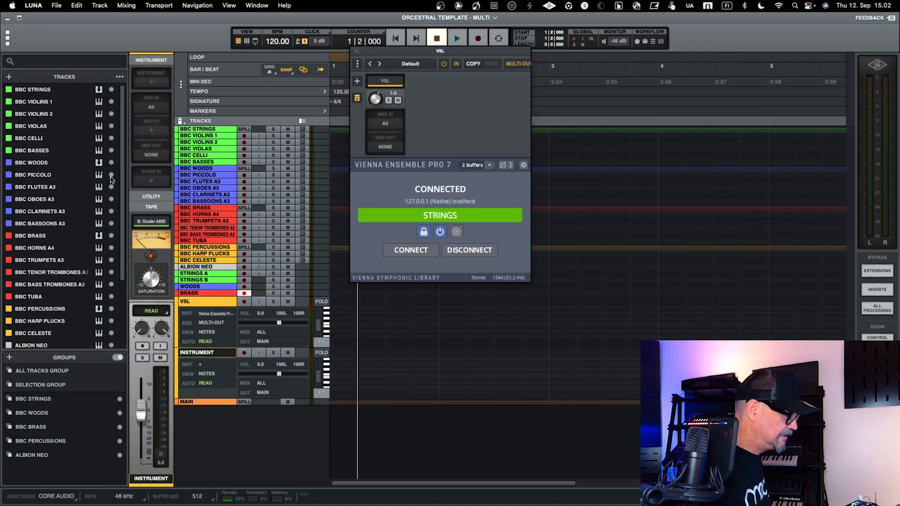
View the Violin I channel's player in Vienna Ensemble Pro and rename the new empty instrument track in LUNA as VSL VIOLIN I.
key(ctrl+Right)
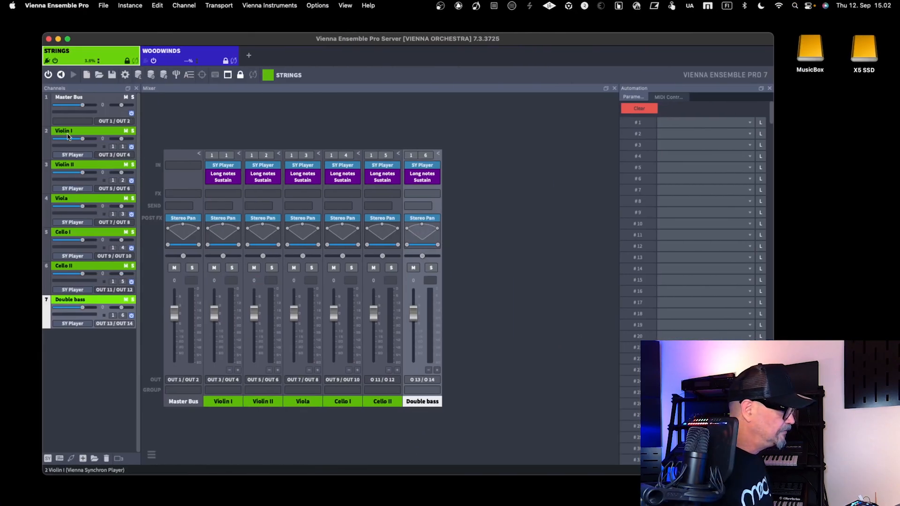
double_click(72, 133)
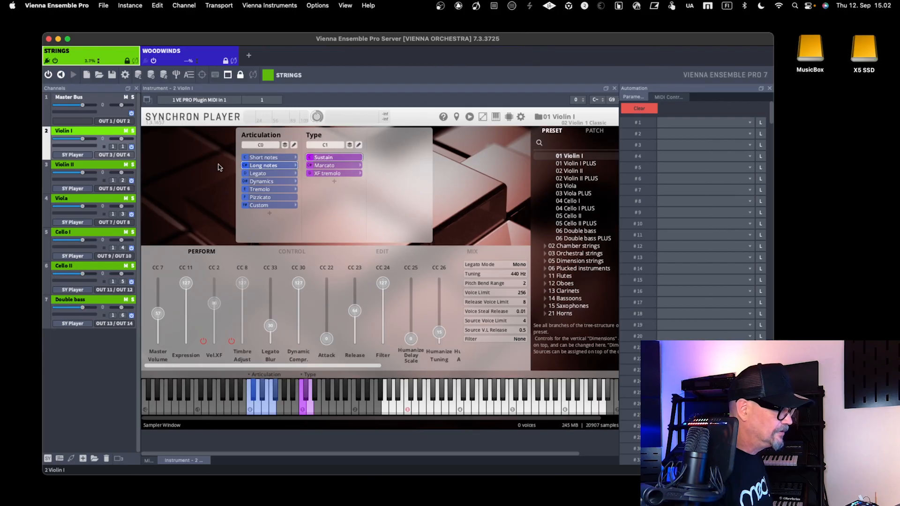
key(ctrl+Left)
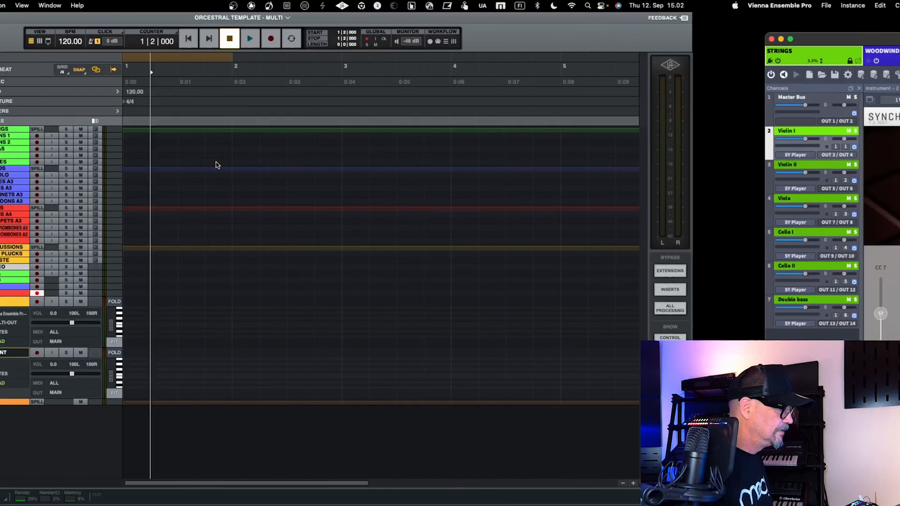
double_click(216, 354)
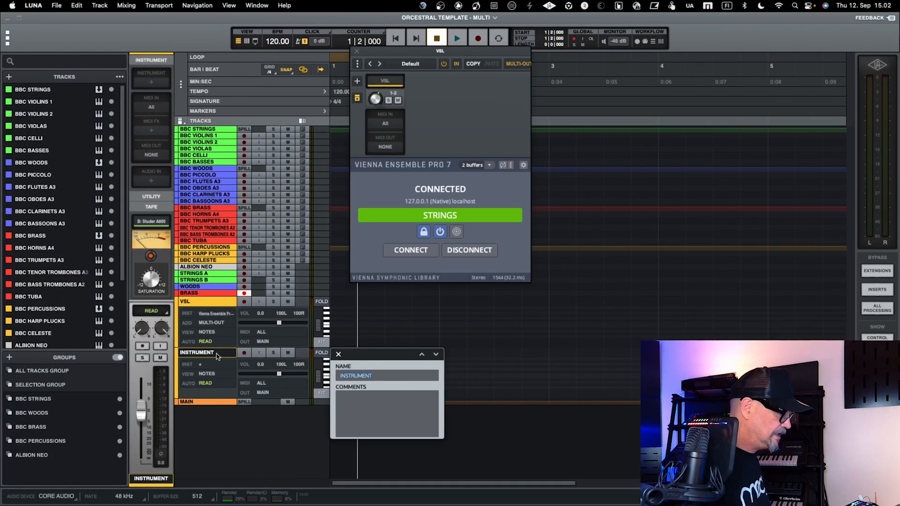
text(VSL VIOLIN)
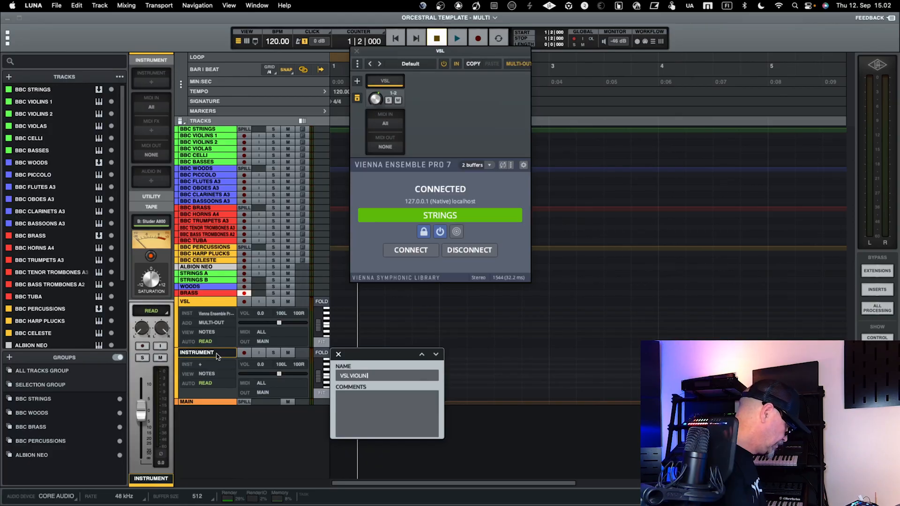
key(Return)
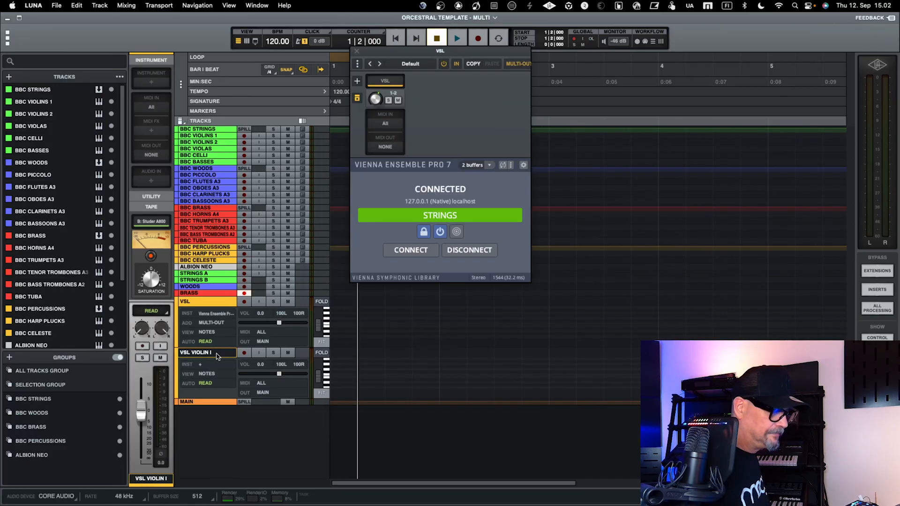
Check Violin I's MIDI channel in Vienna Ensemble Pro and route the VSL VIOLIN I track's MIDI output in LUNA to VSL channel 1.
key(ctrl+Right)
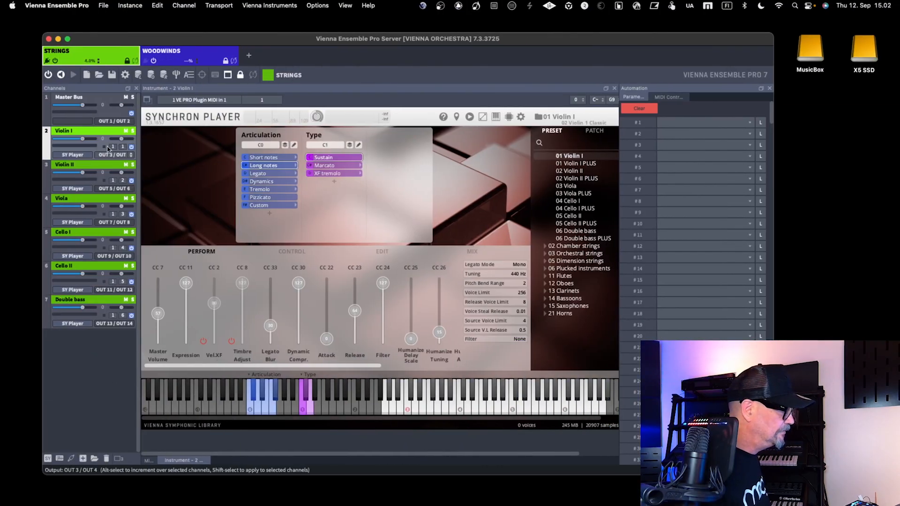
key(ctrl+Left)
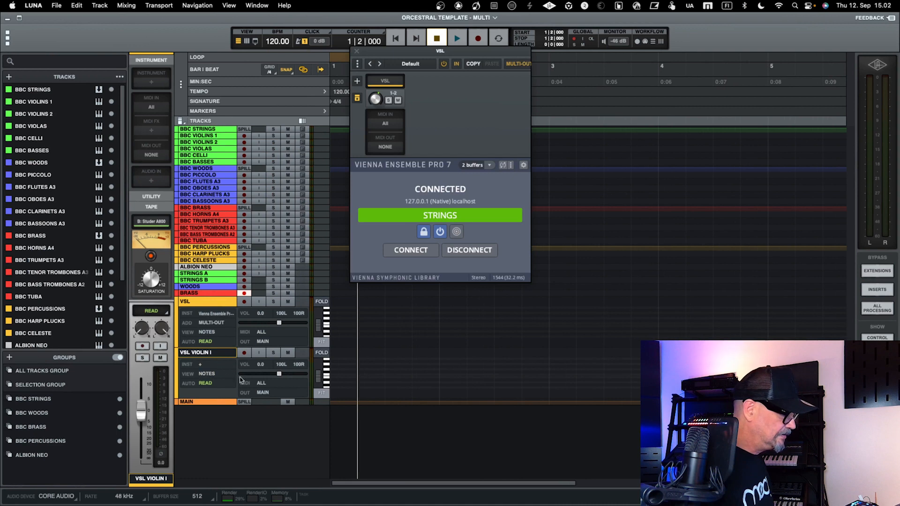
click(263, 392)
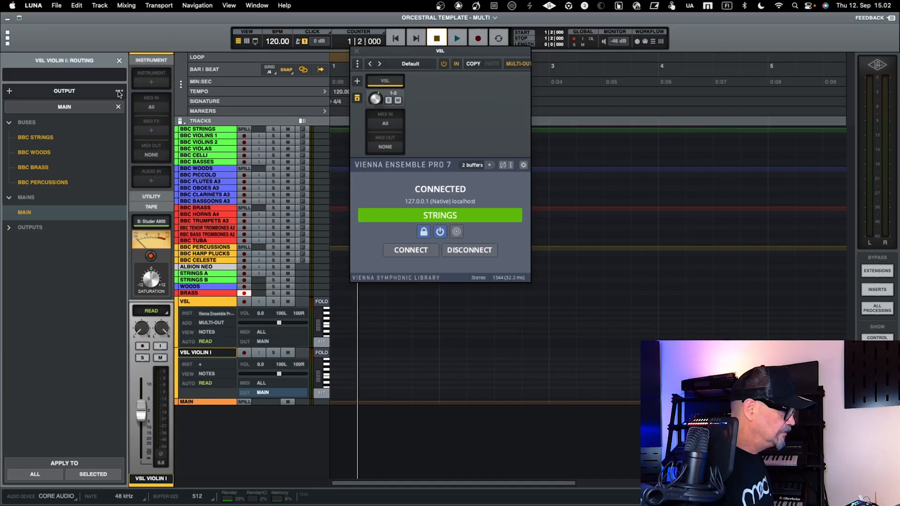
click(119, 61)
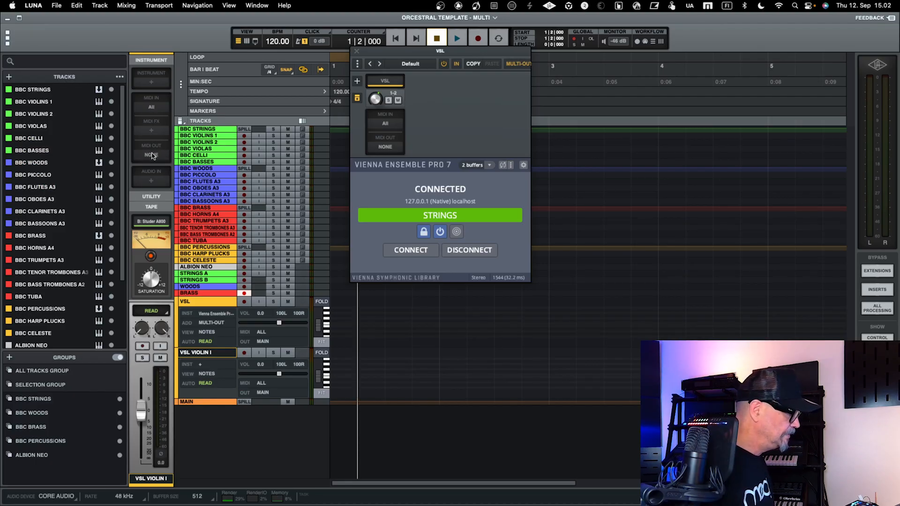
click(152, 154)
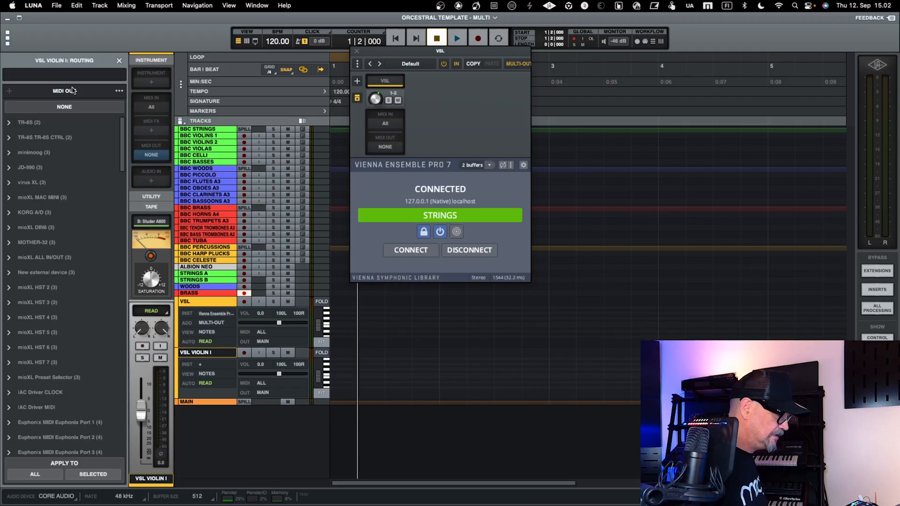
text(VSL)
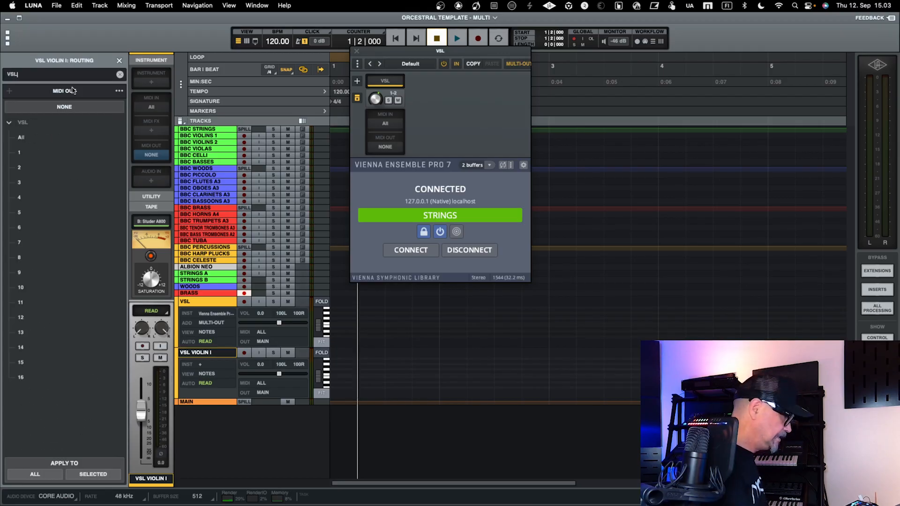
click(21, 153)
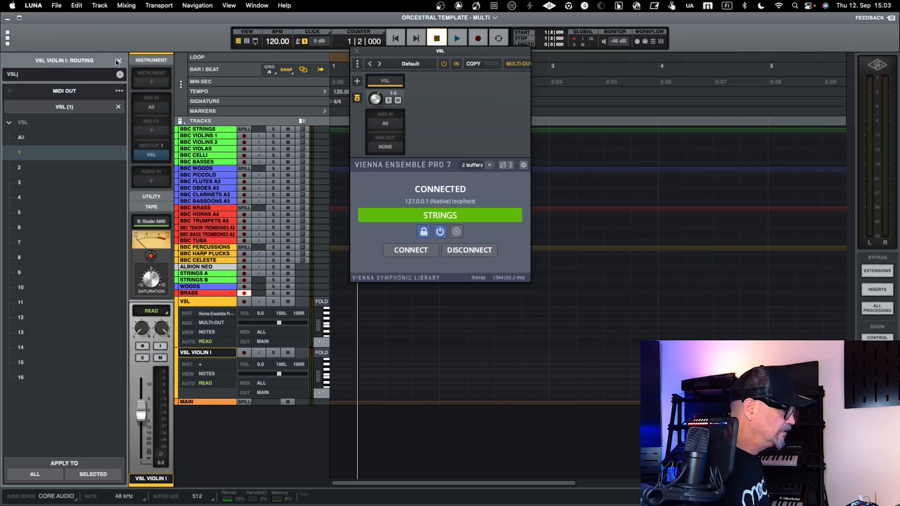
click(119, 60)
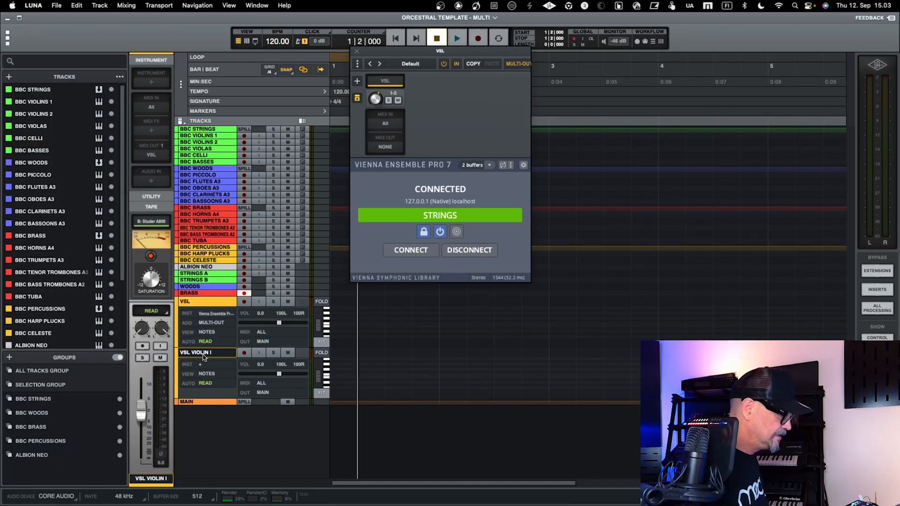
Record-arm VSL VIOLIN I, disarm BRASS, inspect the Violin I channel in Vienna Ensemble Pro's mixer, and return to LUNA.
click(244, 353)
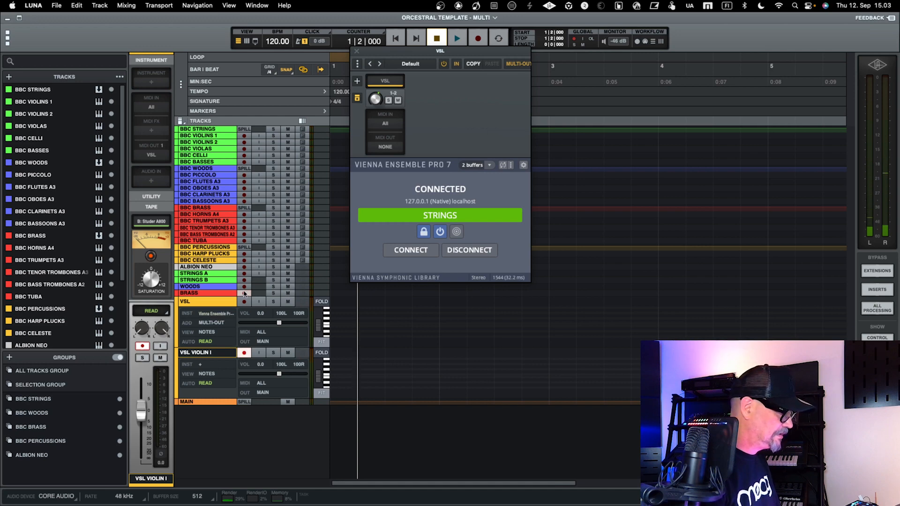
key(ctrl+Right)
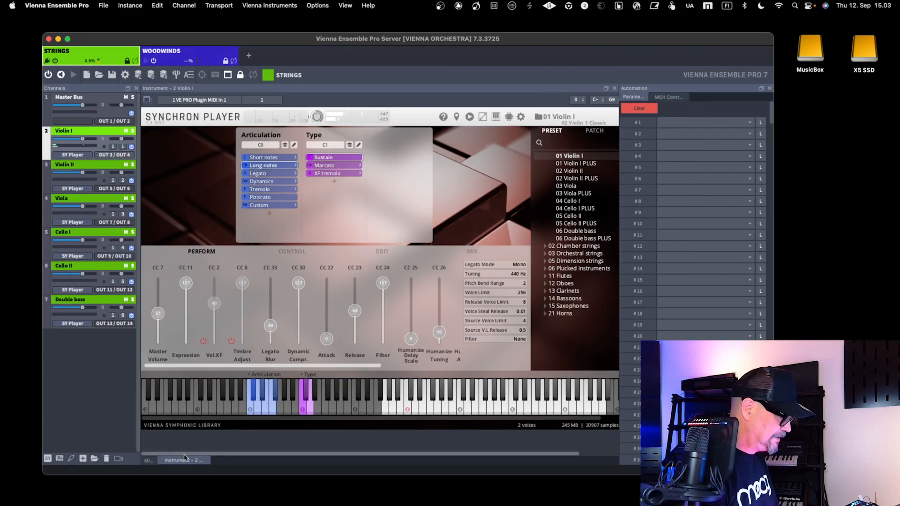
click(148, 462)
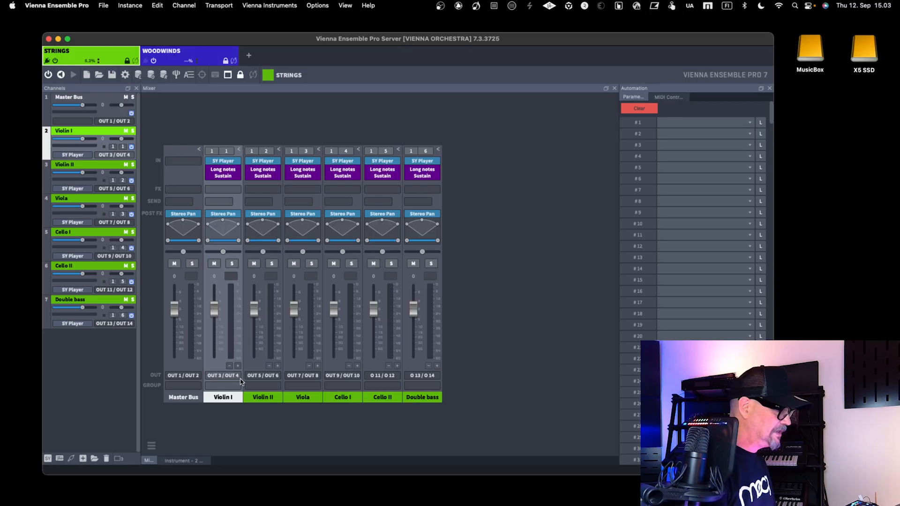
key(ctrl+Left)
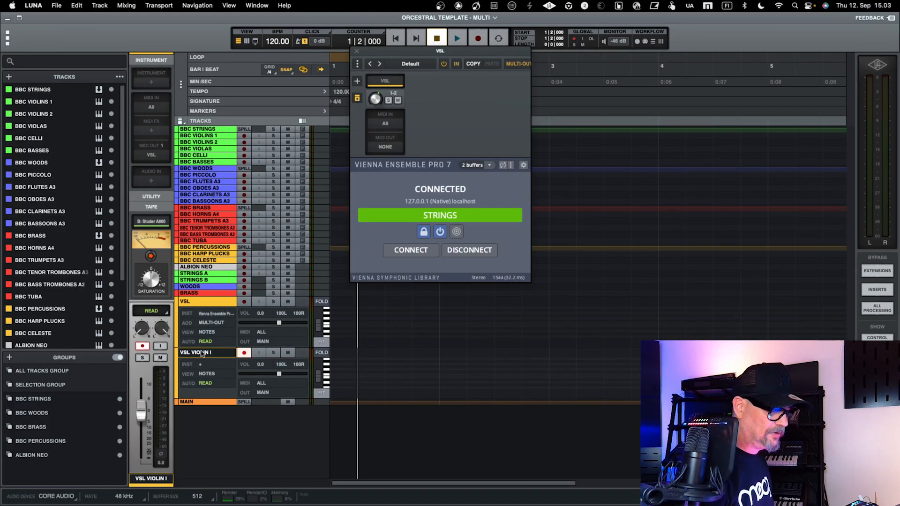
Check the strings mixer in Vienna Ensemble Pro, return to LUNA and delete the VSL VIOLIN I track.
key(ctrl+Right)
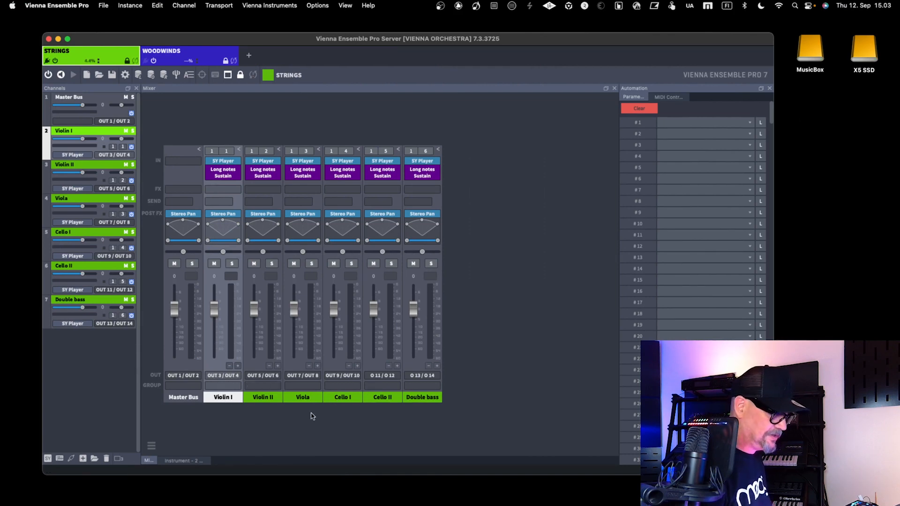
key(ctrl+Left)
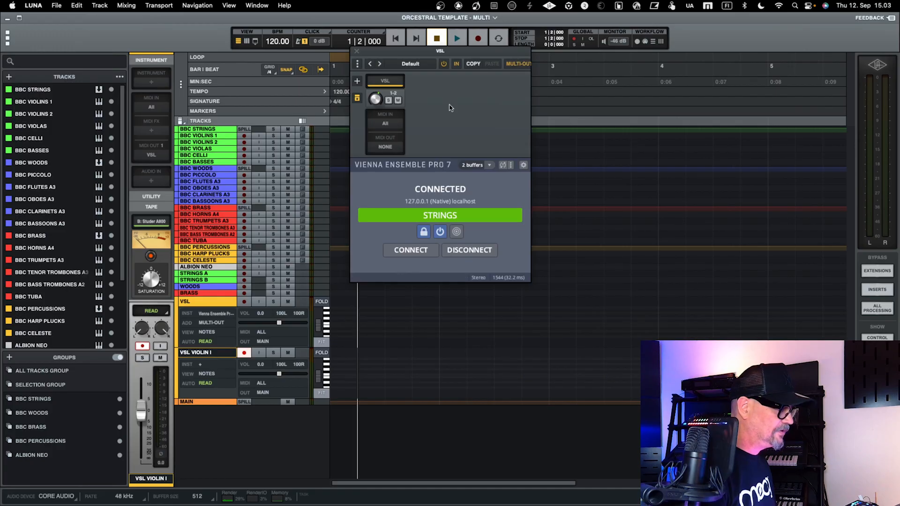
drag(418, 55, 539, 56)
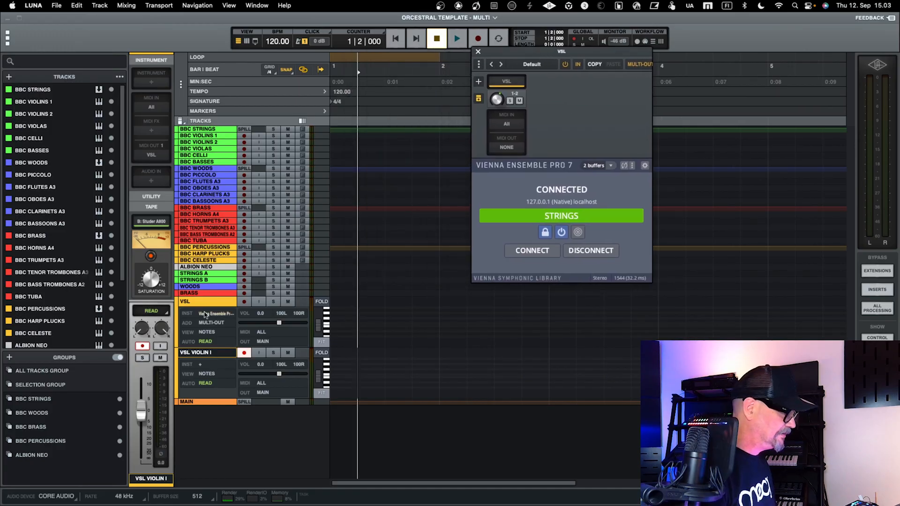
right_click(200, 357)
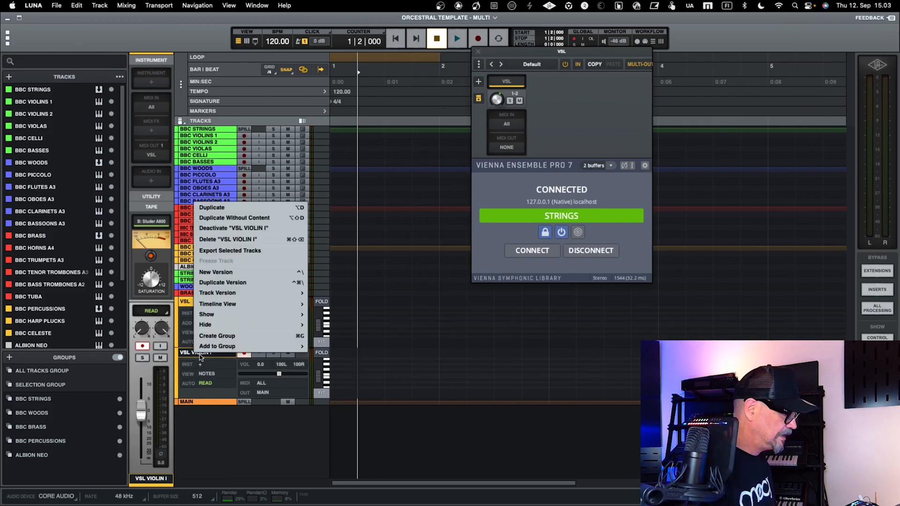
click(257, 239)
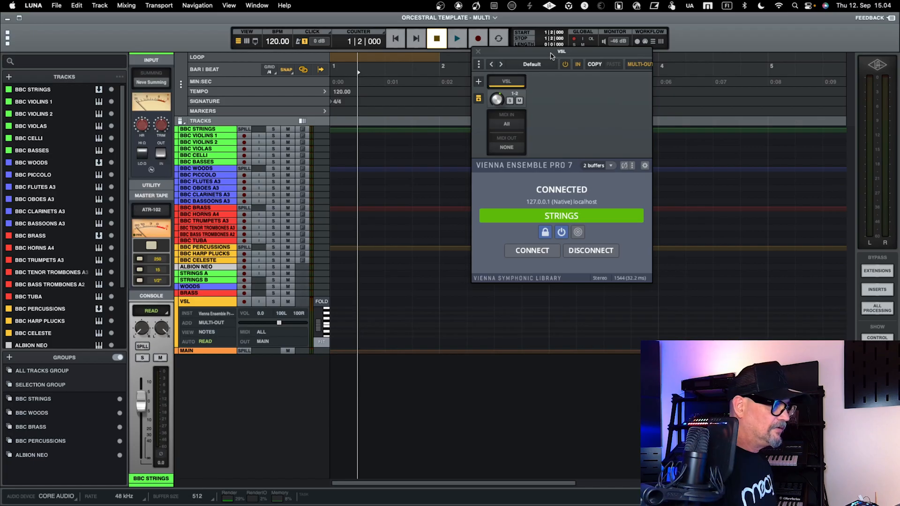
Add six stereo multi-outputs named MULTI to the VSL track's Vienna Ensemble Pro instrument.
click(551, 62)
drag(511, 54, 431, 99)
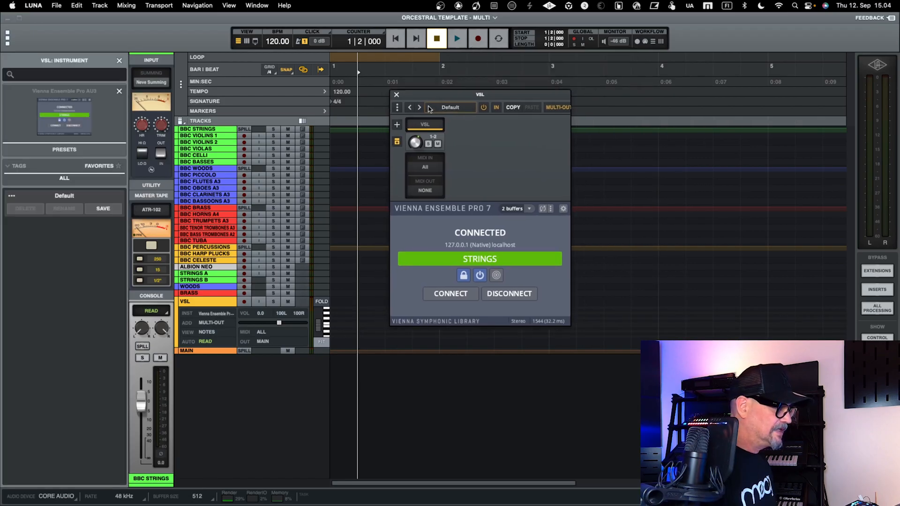
click(397, 125)
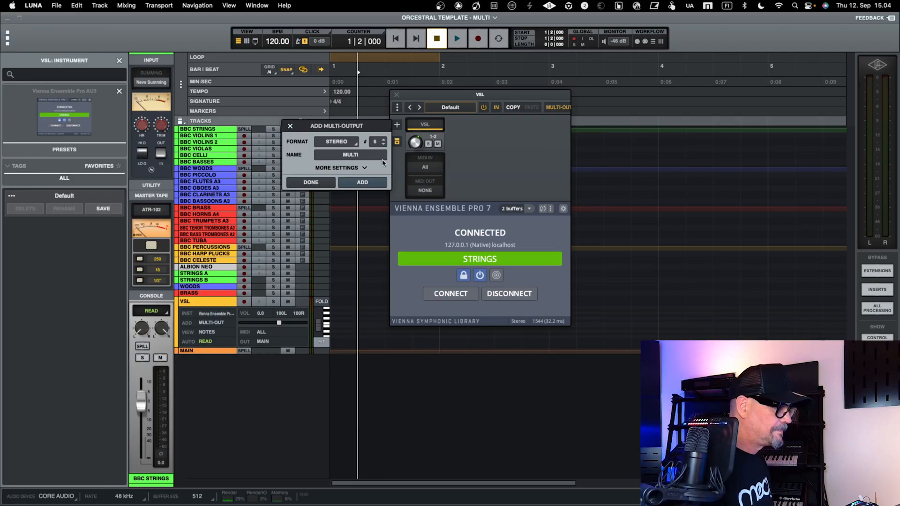
click(375, 183)
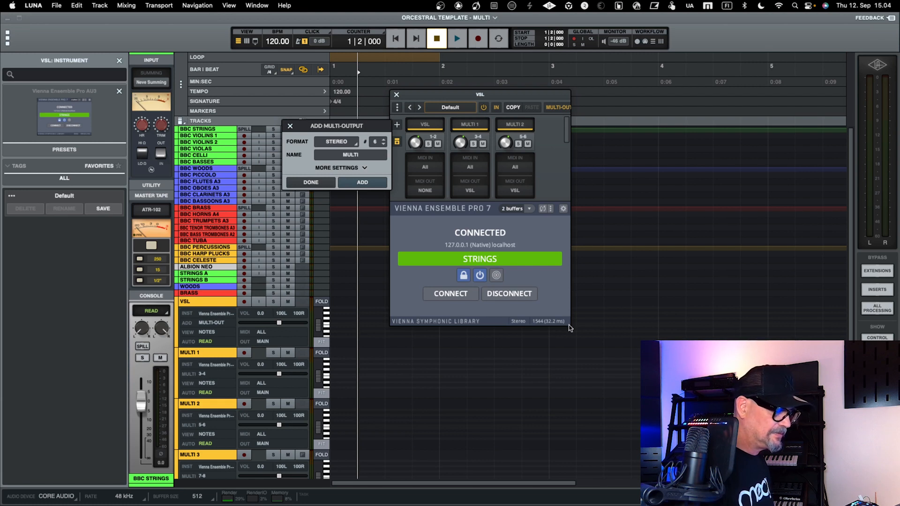
click(289, 127)
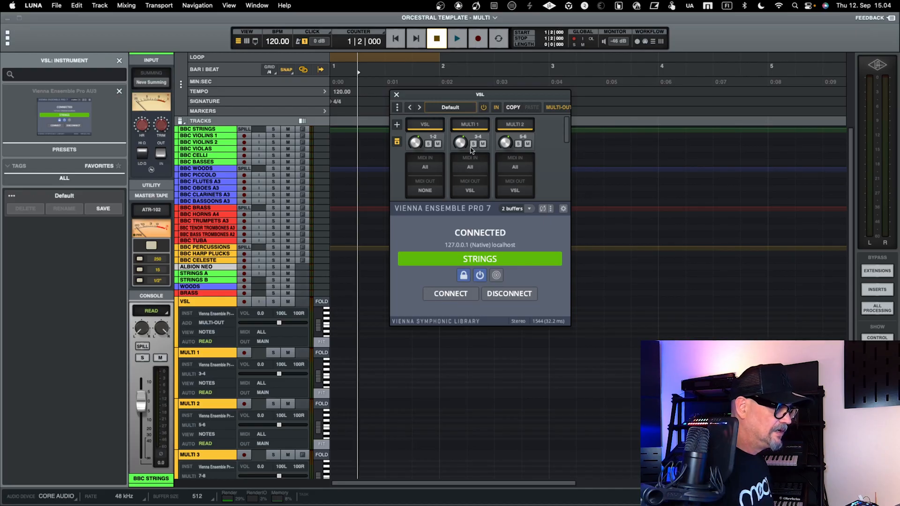
Route the MIDI outputs of MULTI 1, MULTI 2 and MULTI 3 to VSL channels 1, 2 and 3 respectively.
click(476, 190)
click(474, 190)
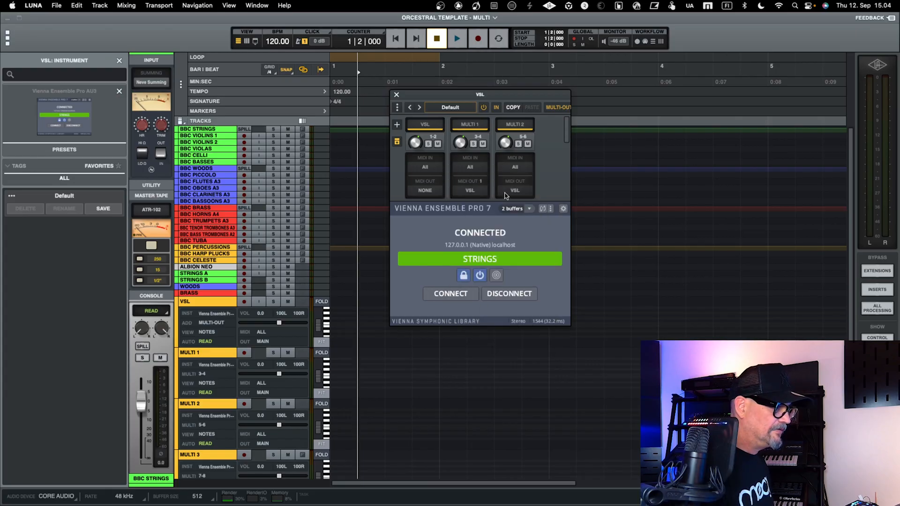
click(509, 195)
click(507, 201)
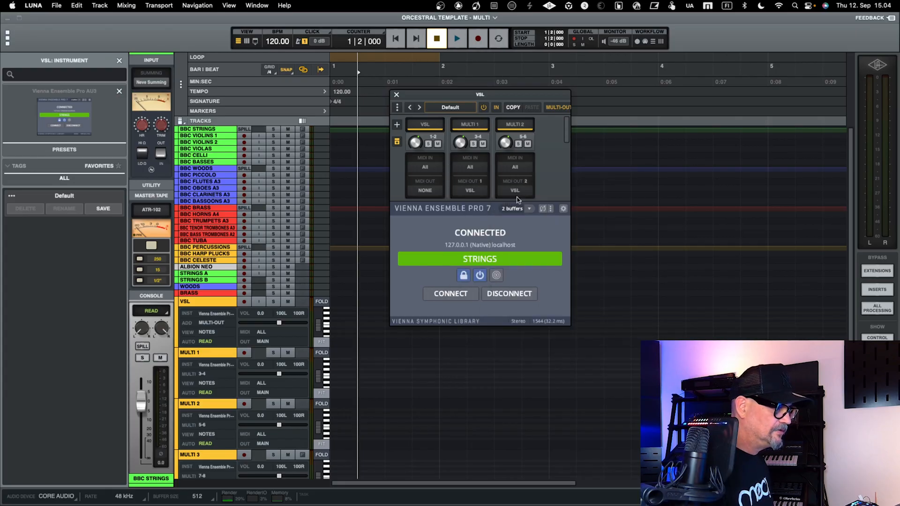
scroll(517, 199, down, 5)
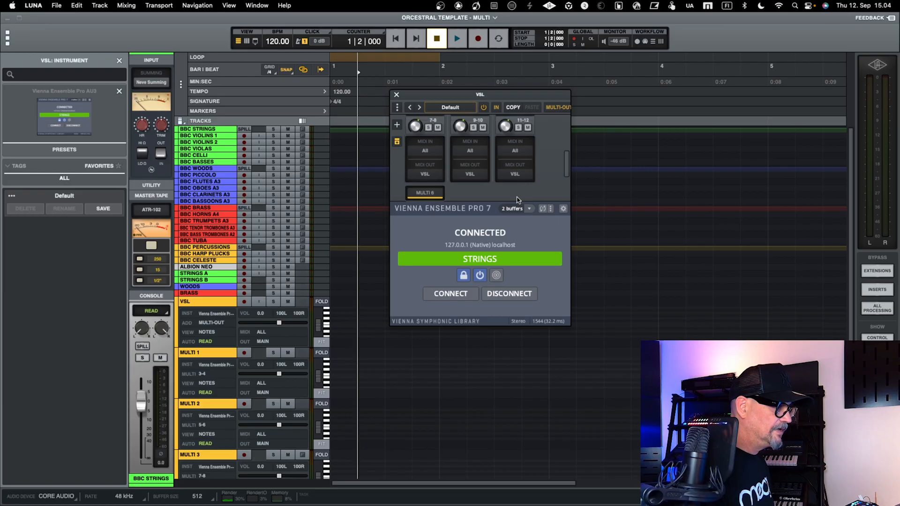
scroll(517, 200, up, 1)
click(423, 180)
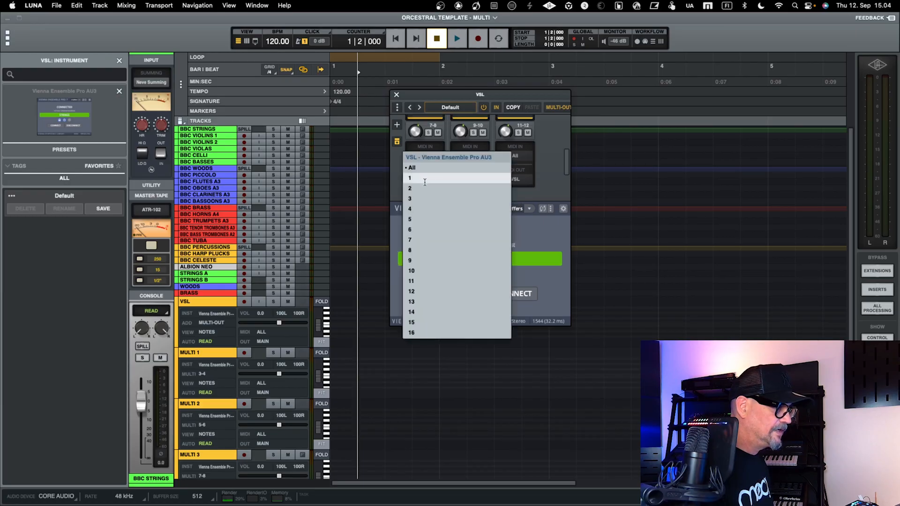
click(422, 200)
Route the MIDI outputs of MULTI 4, MULTI 5 and MULTI 6 to VSL channels 4, 5 and 6 respectively.
click(474, 178)
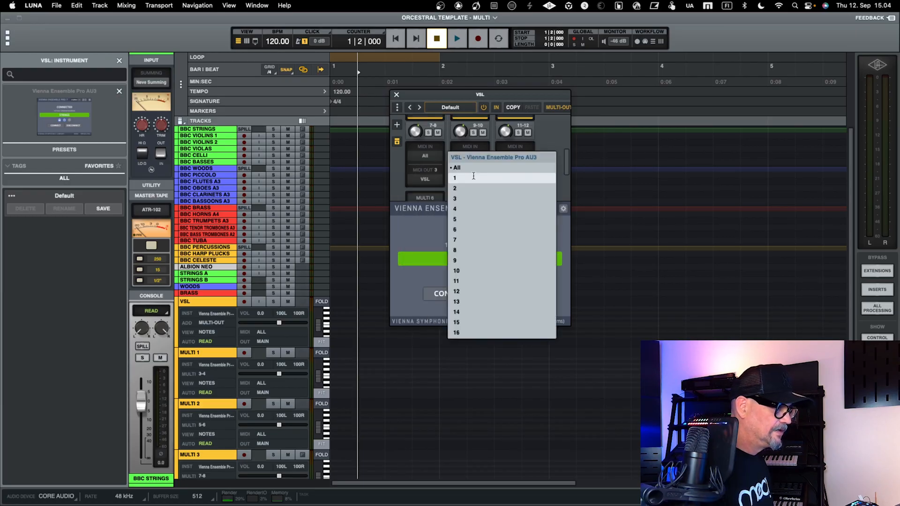
click(460, 209)
click(510, 182)
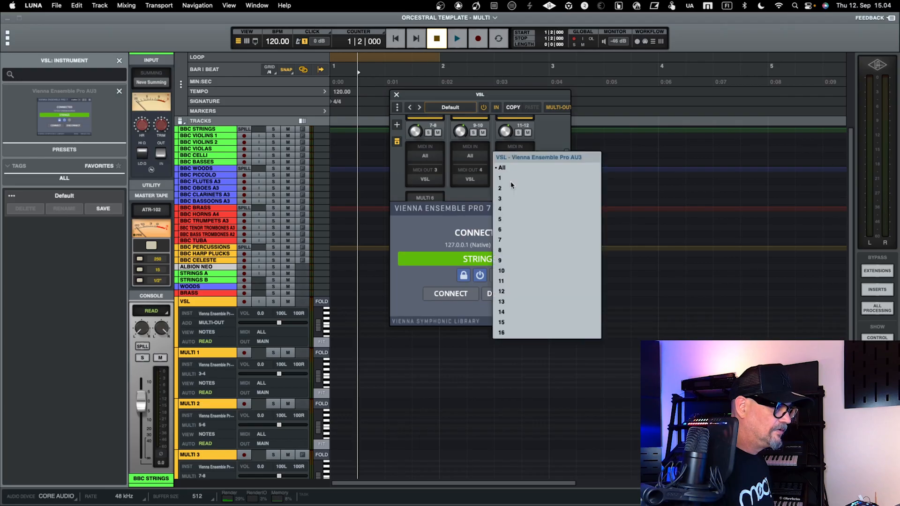
click(510, 218)
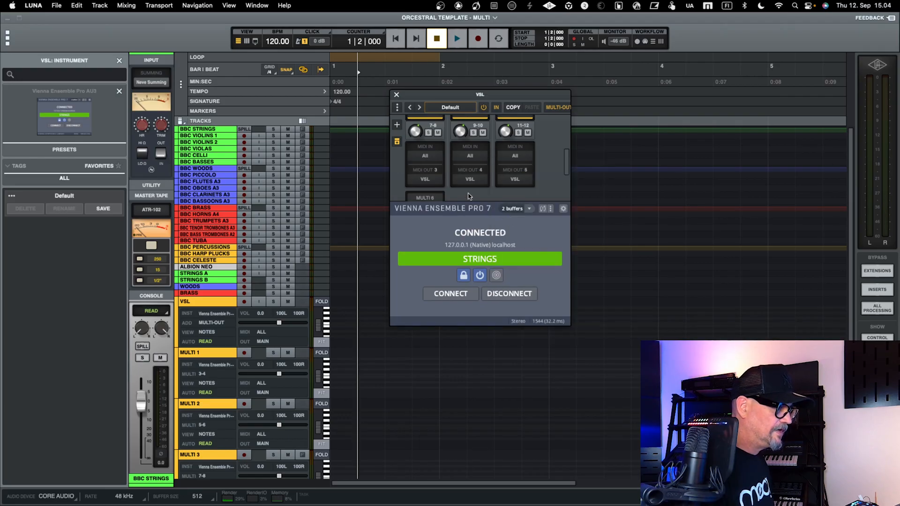
click(433, 199)
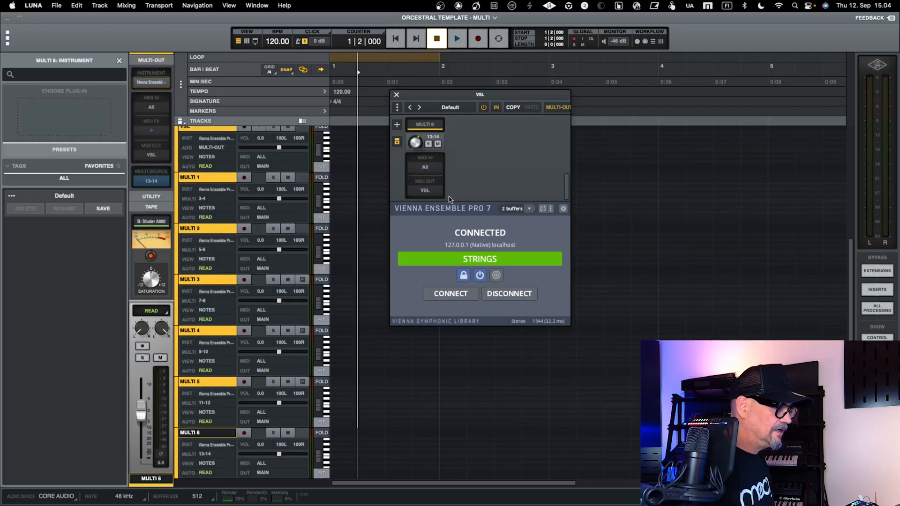
click(434, 190)
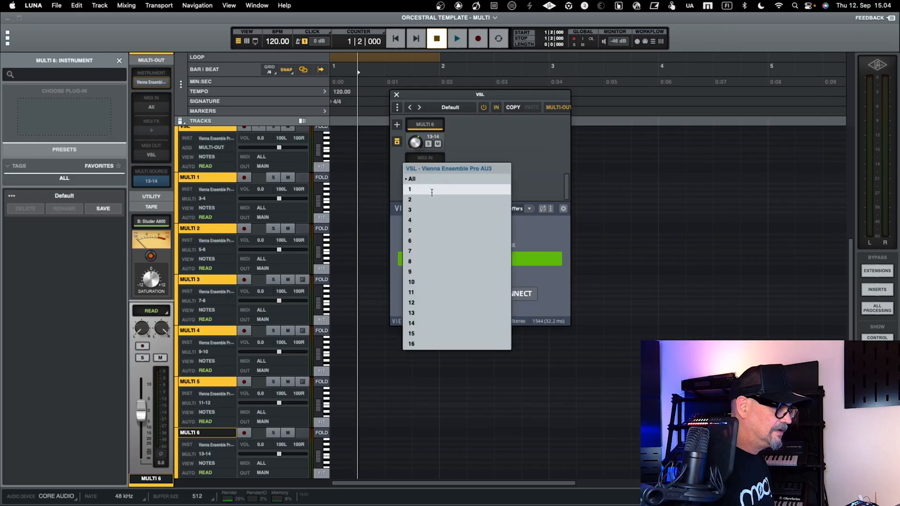
click(412, 241)
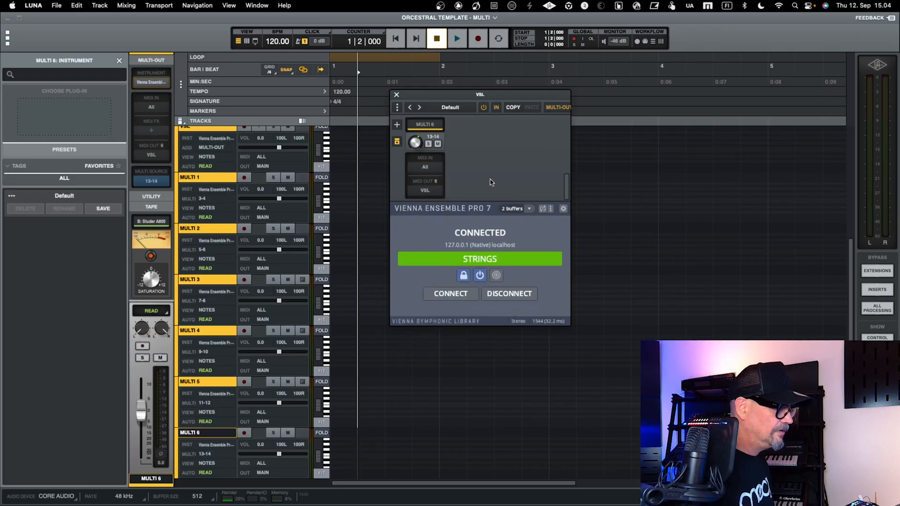
Check the string channels' order in Vienna Ensemble Pro's mixer, then return to LUNA and reduce the VSL track's height.
key(ctrl+Right)
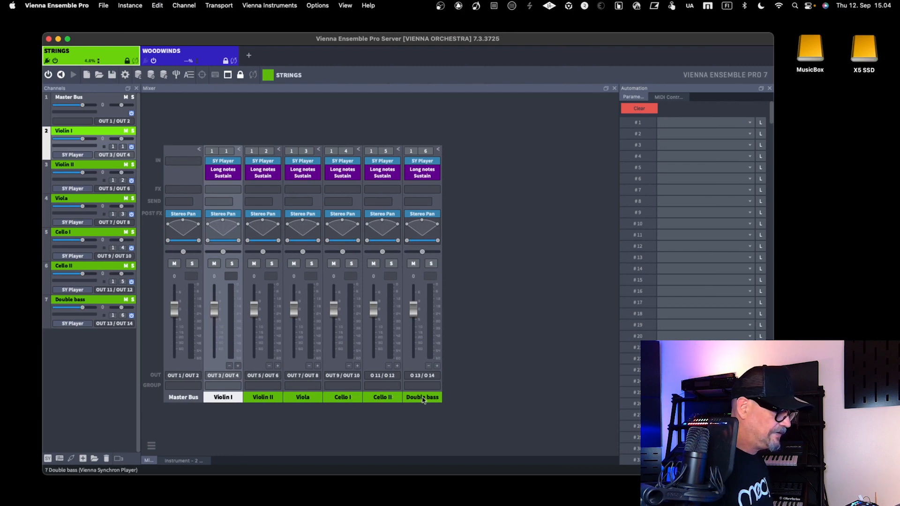
key(ctrl+Left)
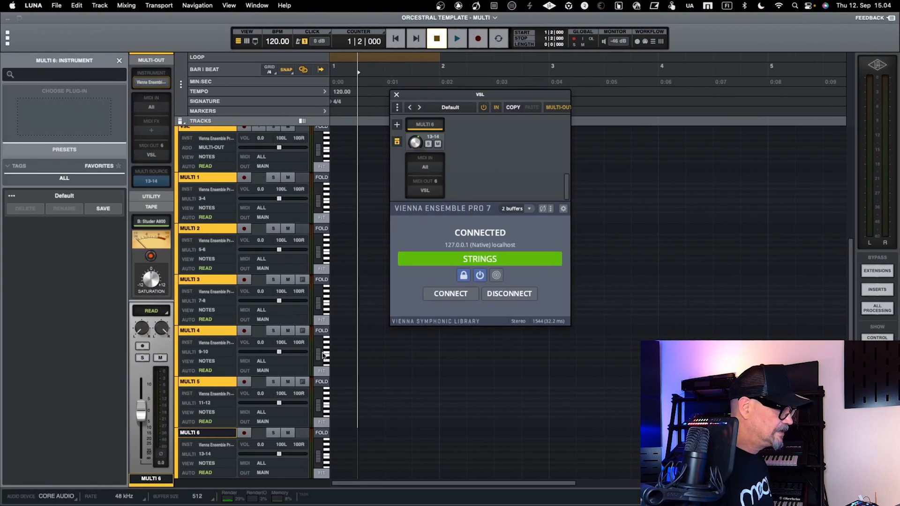
scroll(253, 281, up, 3)
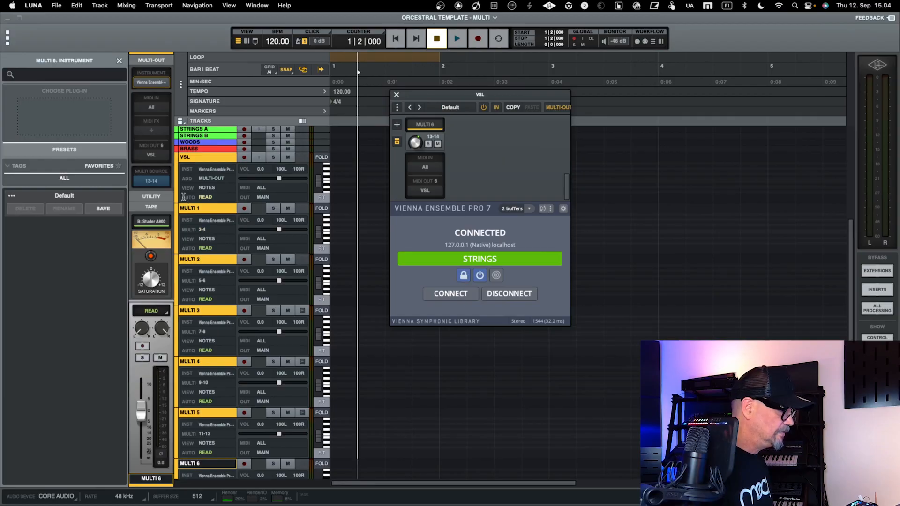
drag(176, 202, 182, 164)
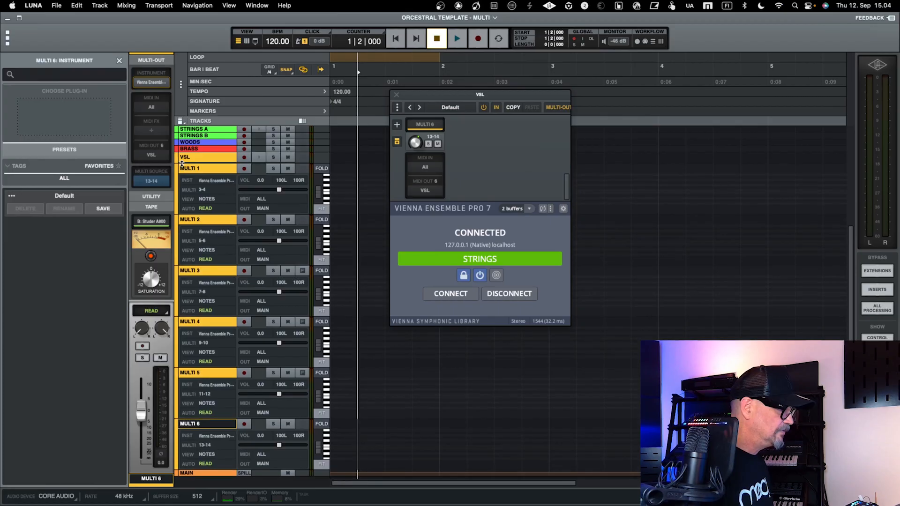
Rename the tracks MULTI 1, MULTI 2 and MULTI 3 as VSL VIOLIN I, VSL VIOLIN II and VSL VIOLA.
double_click(202, 169)
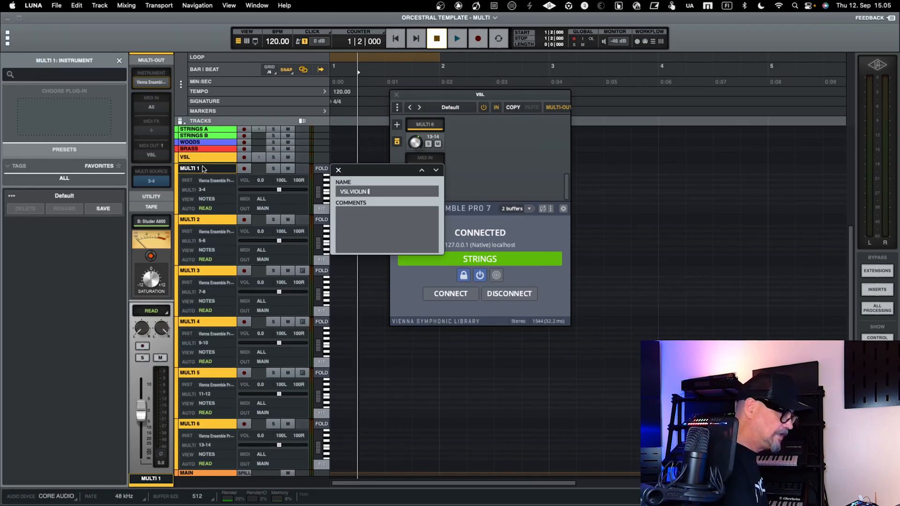
text(VSL VIOLIN I)
key(Return)
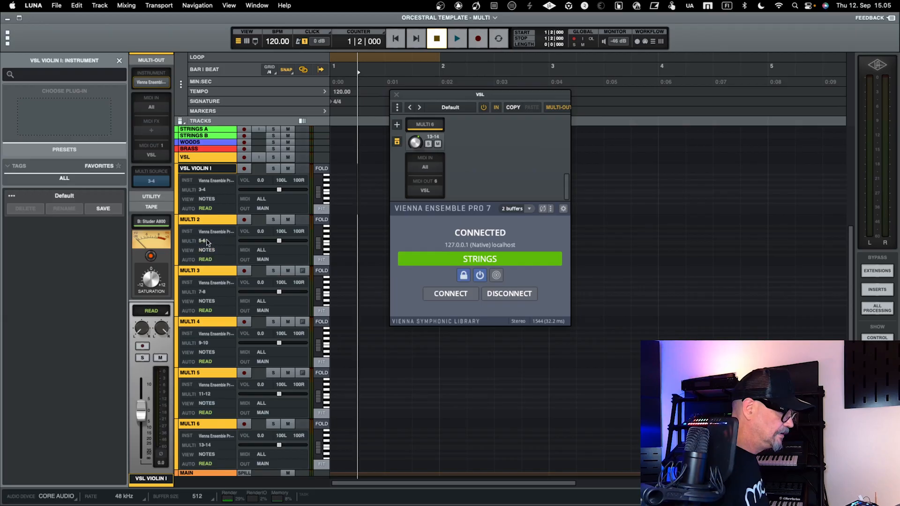
double_click(199, 219)
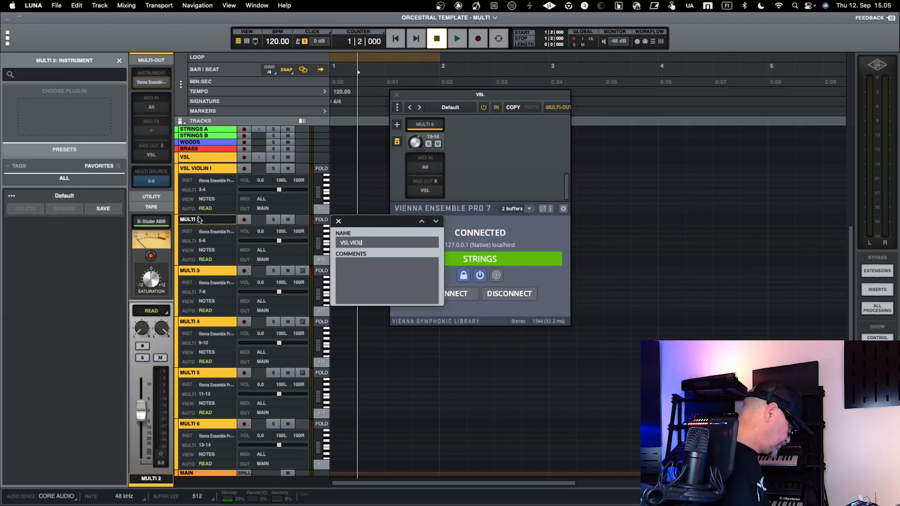
key(Return)
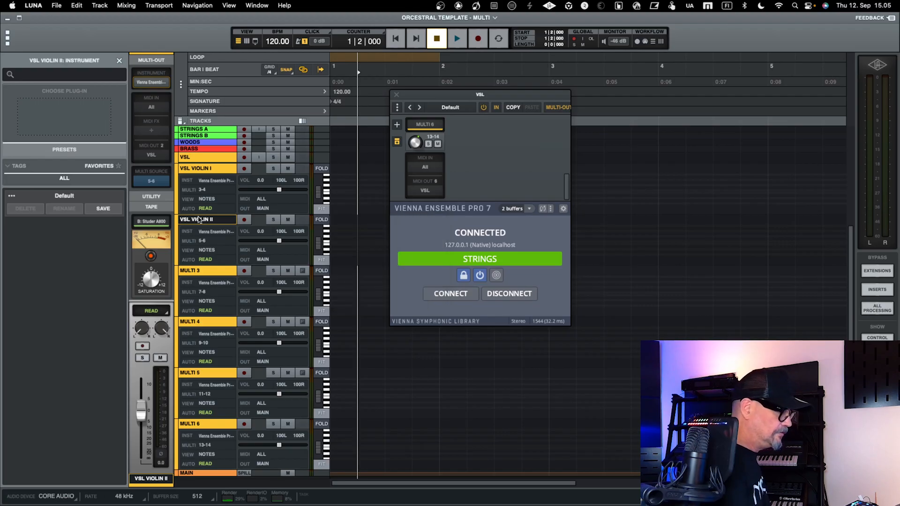
double_click(197, 275)
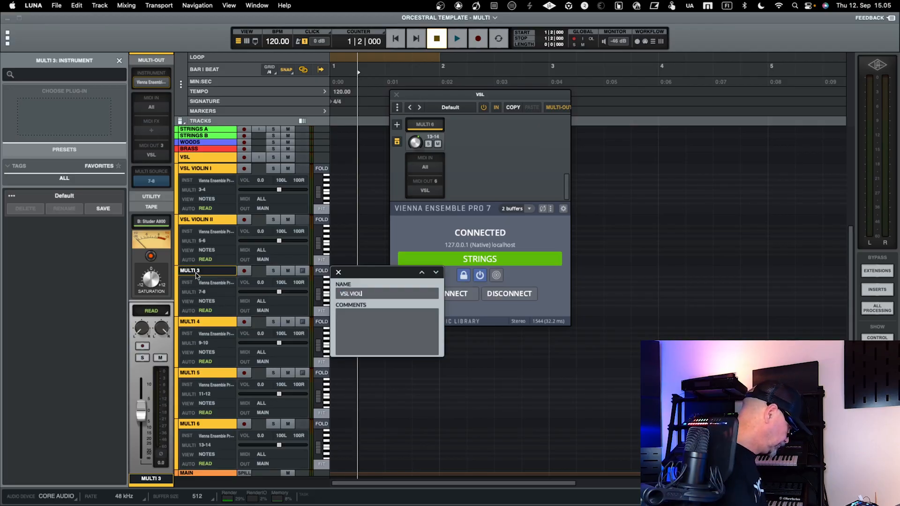
key(Return)
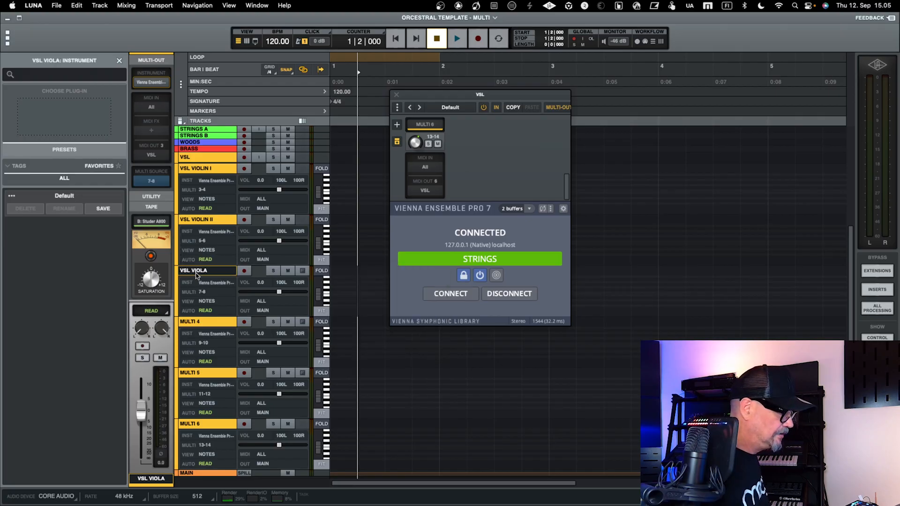
key(super+Tab)
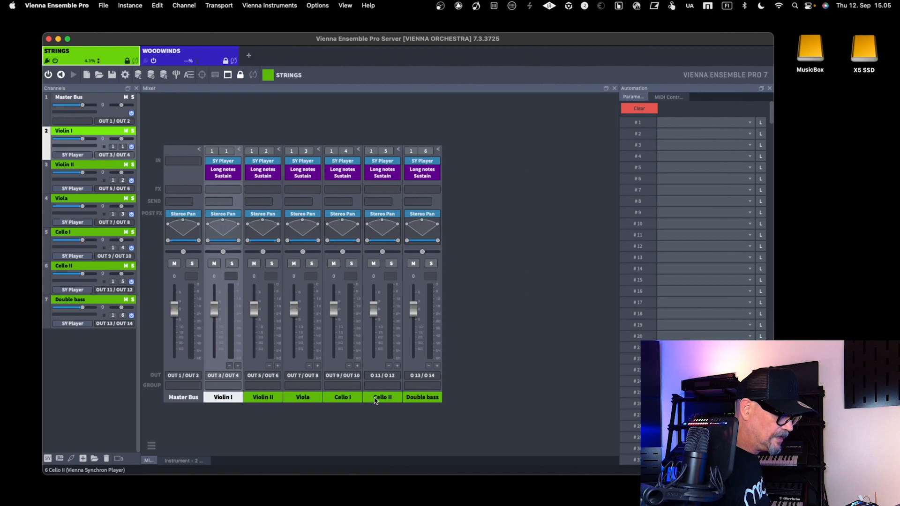
key(super+Tab)
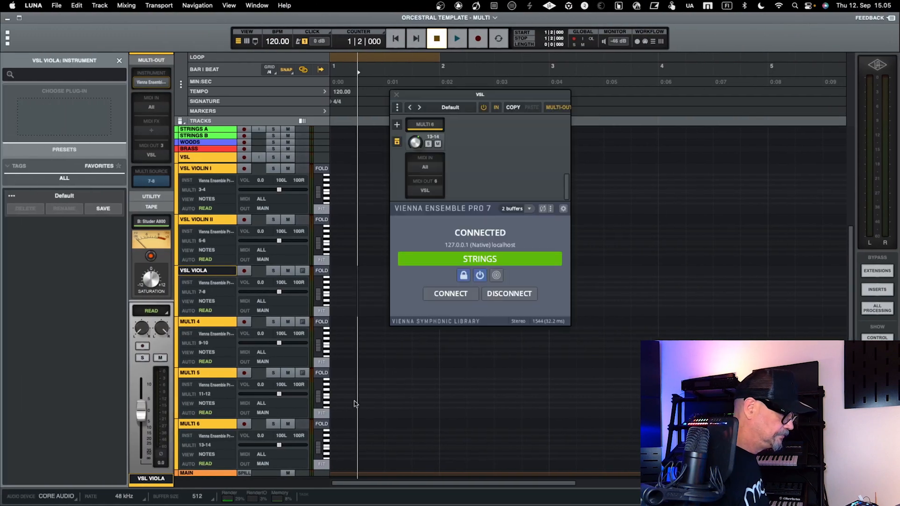
double_click(219, 326)
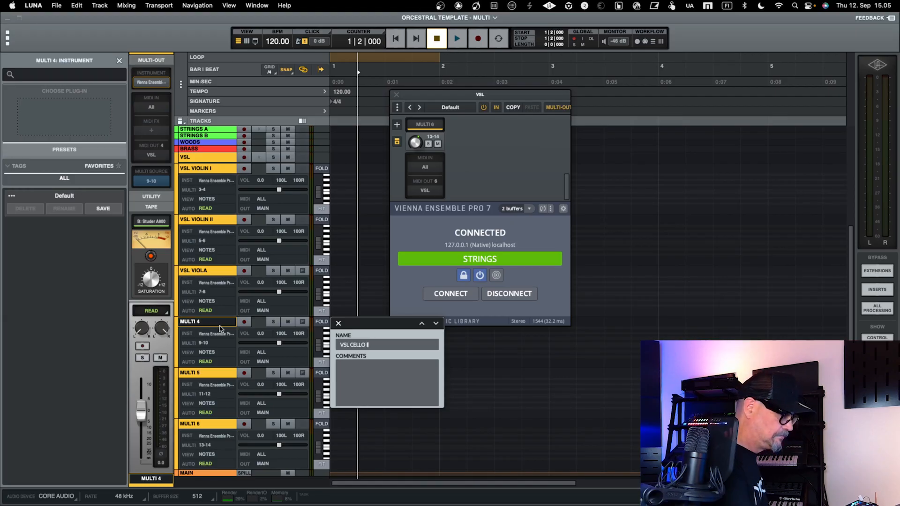
key(Return)
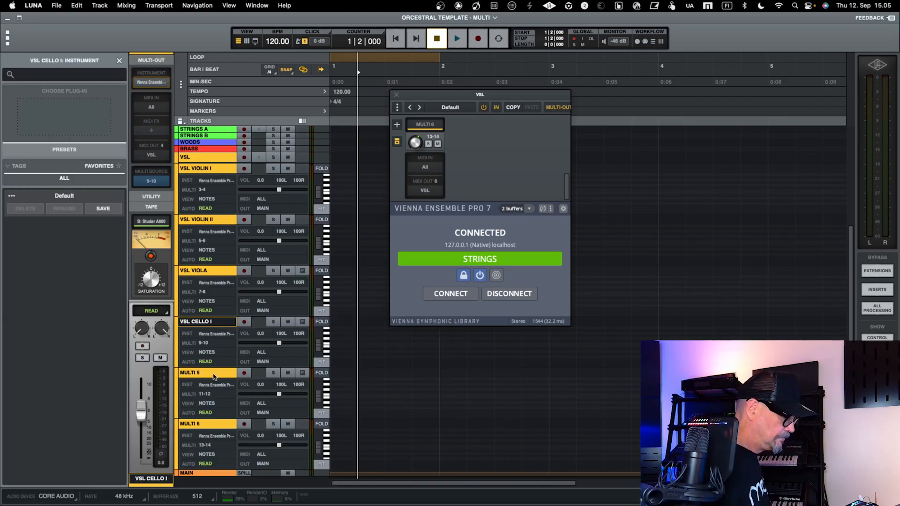
double_click(213, 375)
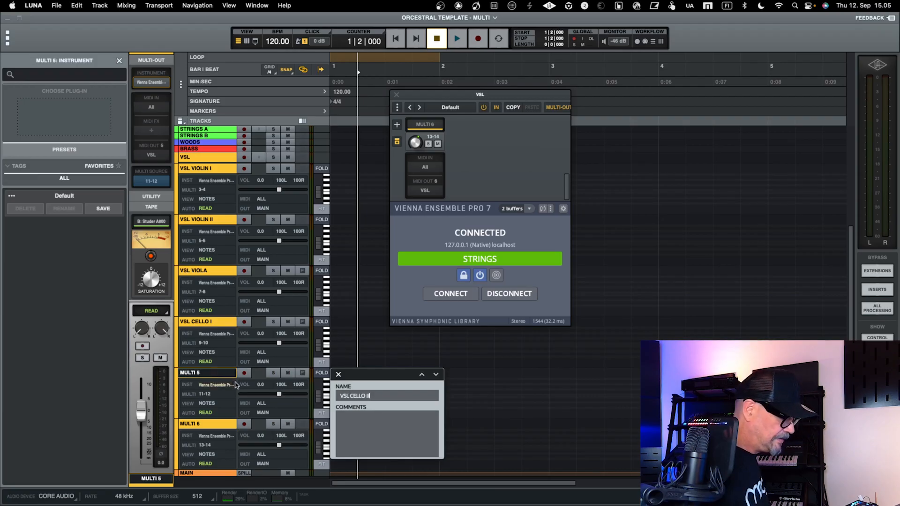
click(435, 375)
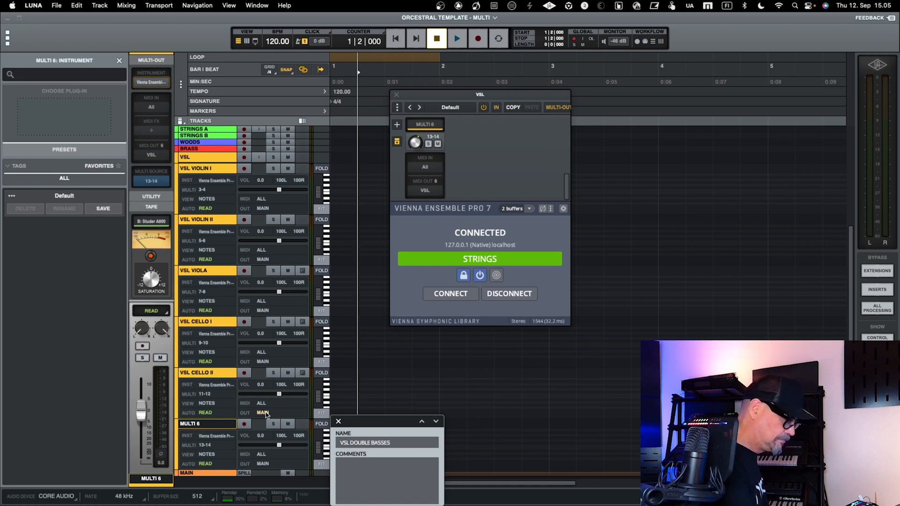
key(Return)
Check the double bass channel's name in Vienna Ensemble Pro, then rename the matching LUNA track as VSL DOUBLE BASS.
key(ctrl+Right)
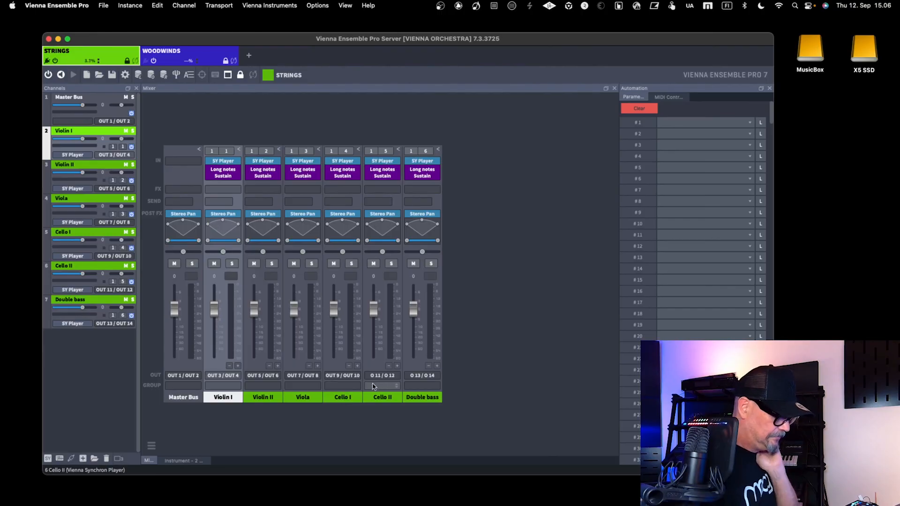
key(ctrl+Left)
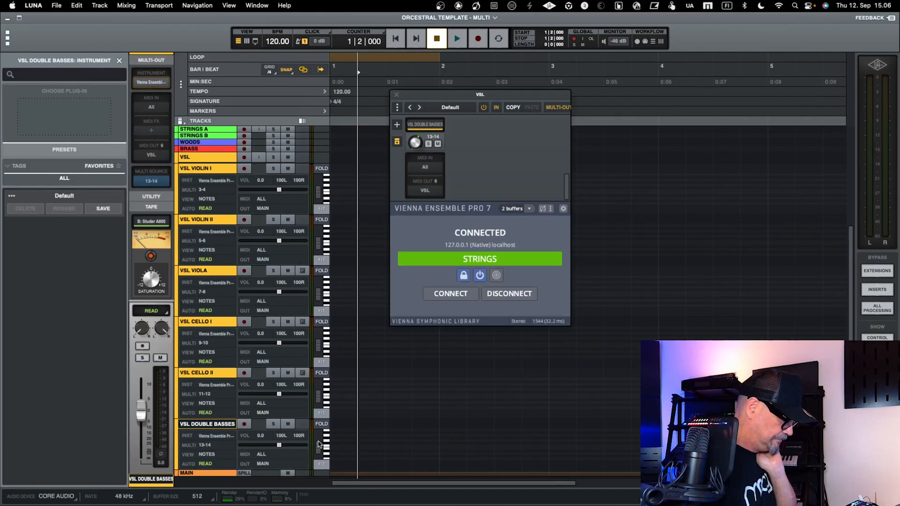
double_click(221, 425)
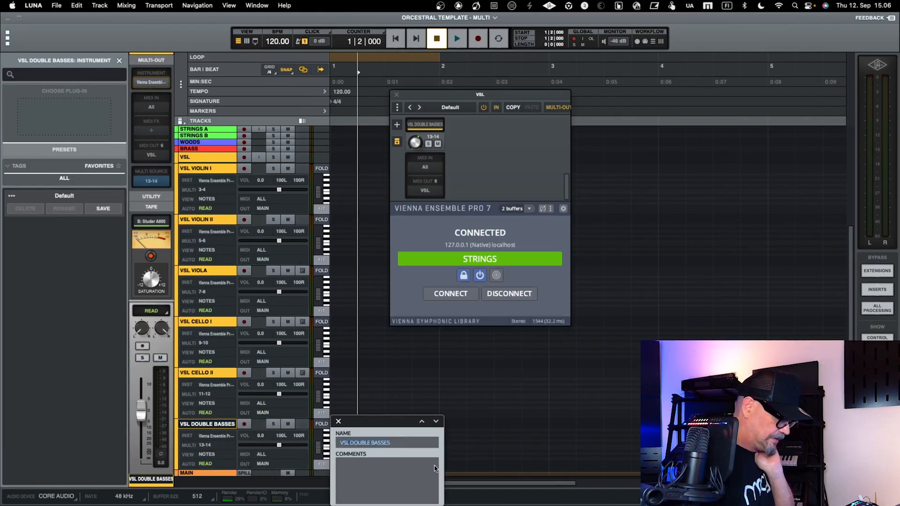
click(405, 444)
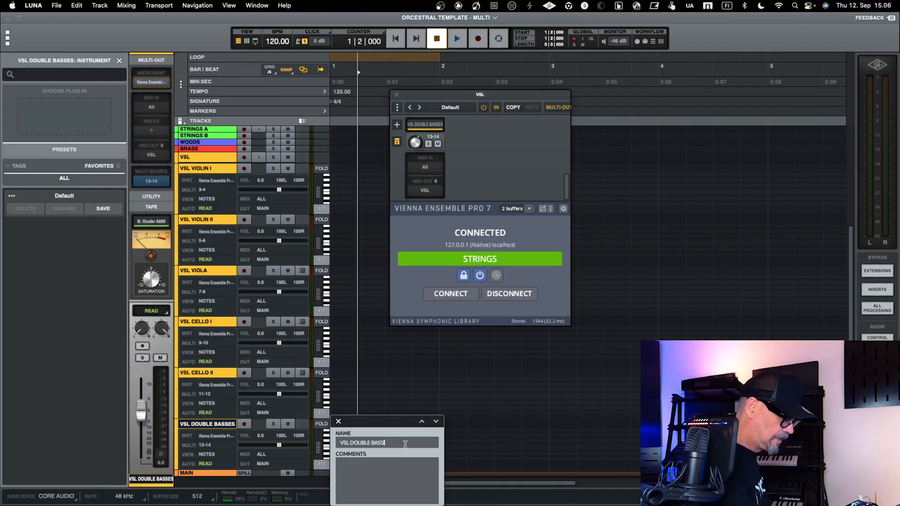
key(Return)
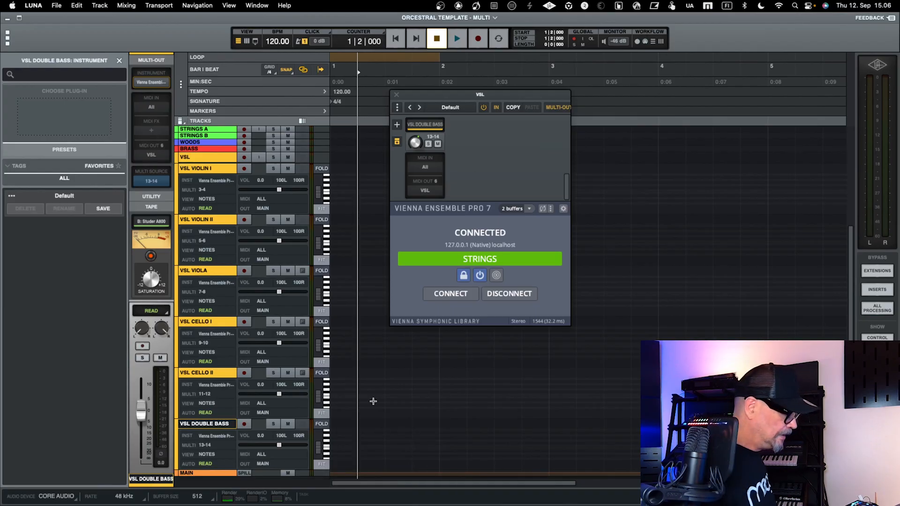
Color the six tracks from VSL VIOLIN I to VSL DOUBLE BASS green and close the VSL instrument window.
click(225, 169)
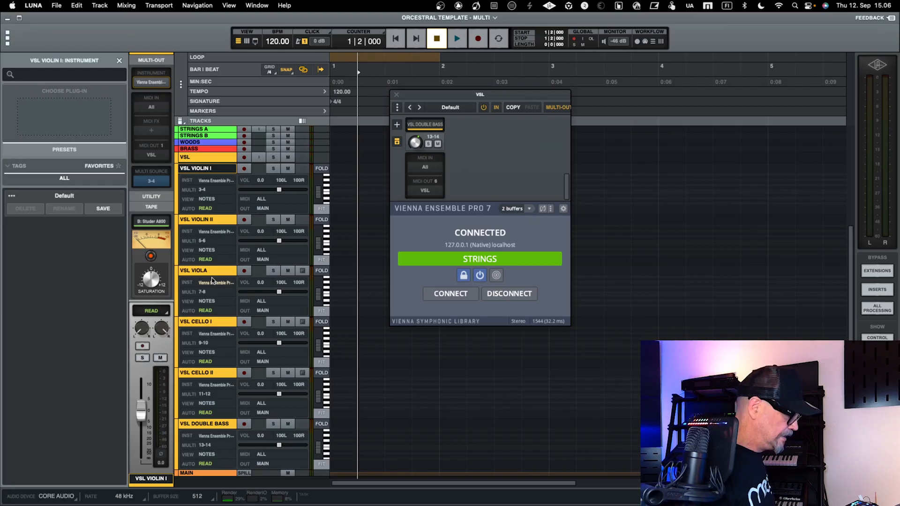
shift+click(215, 424)
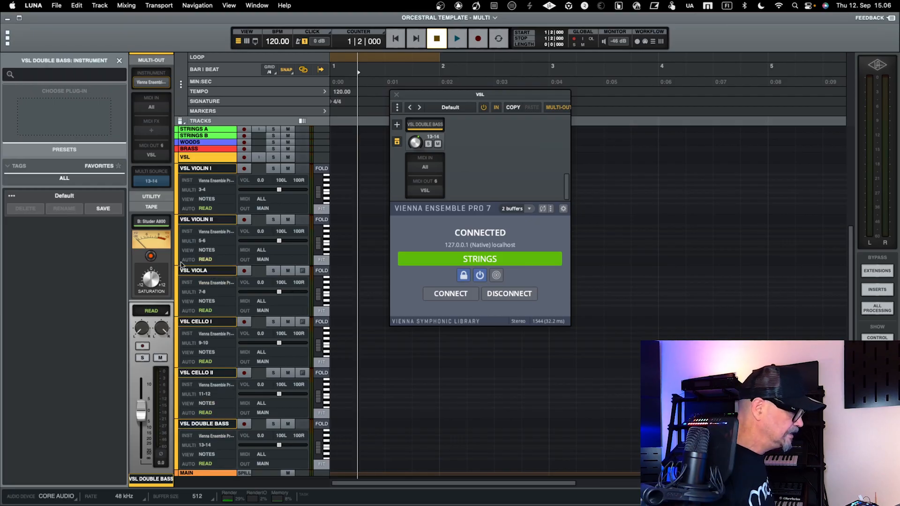
click(178, 203)
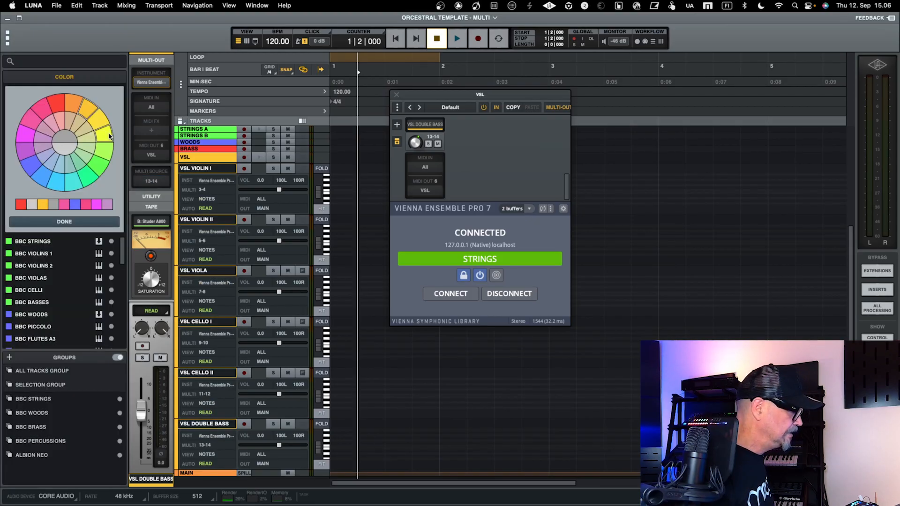
click(104, 163)
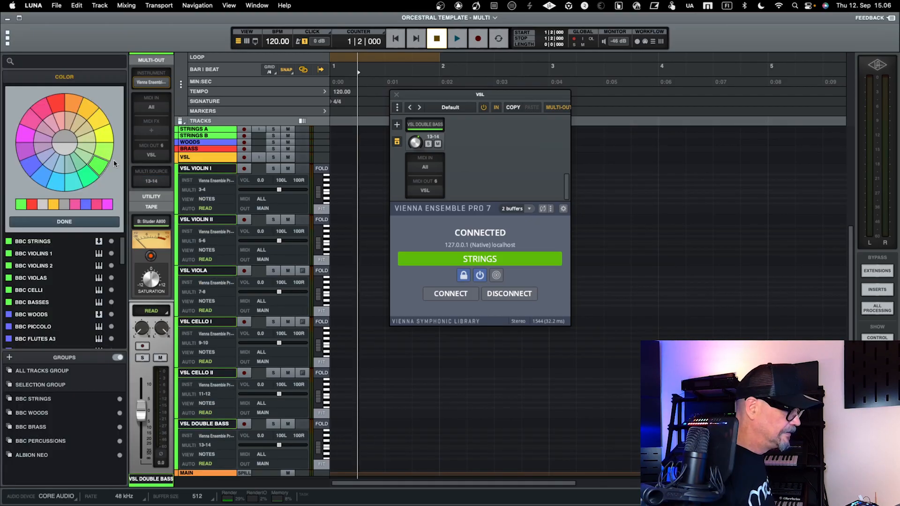
click(397, 96)
Record-enable the VSL VIOLIN I track and check its signal in Vienna Ensemble Pro's mixer before returning to LUNA.
scroll(274, 276, up, 4)
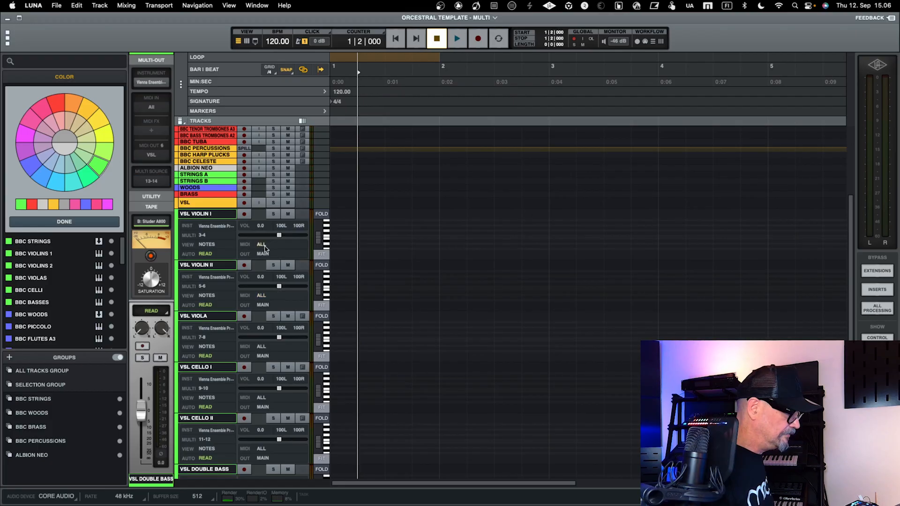
click(244, 215)
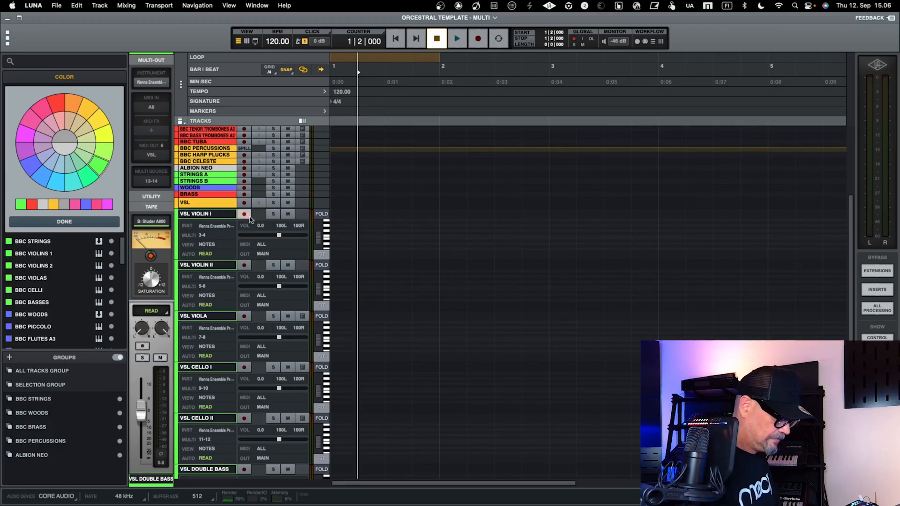
key(ctrl+Right)
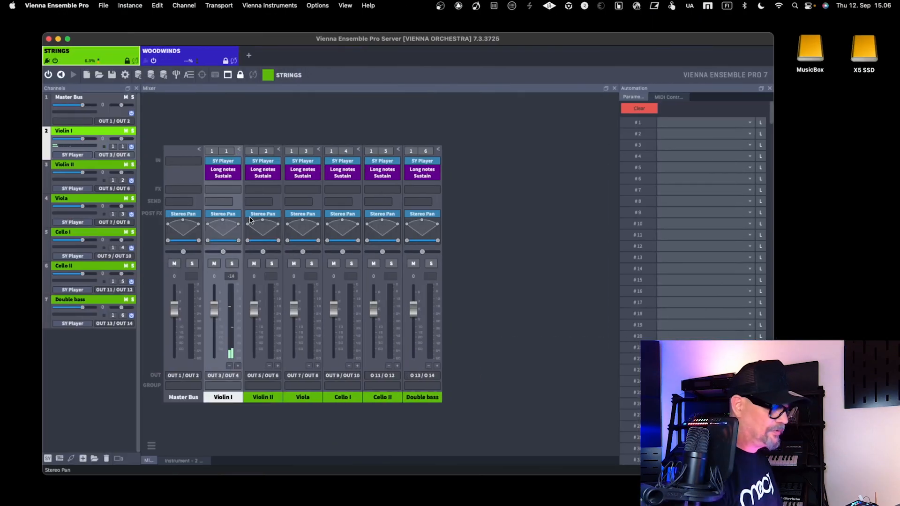
key(ctrl+Left)
Record-enable the VSL VIOLIN II and VSL VIOLA tracks and check the layered signals in Vienna Ensemble Pro's mixer.
click(244, 266)
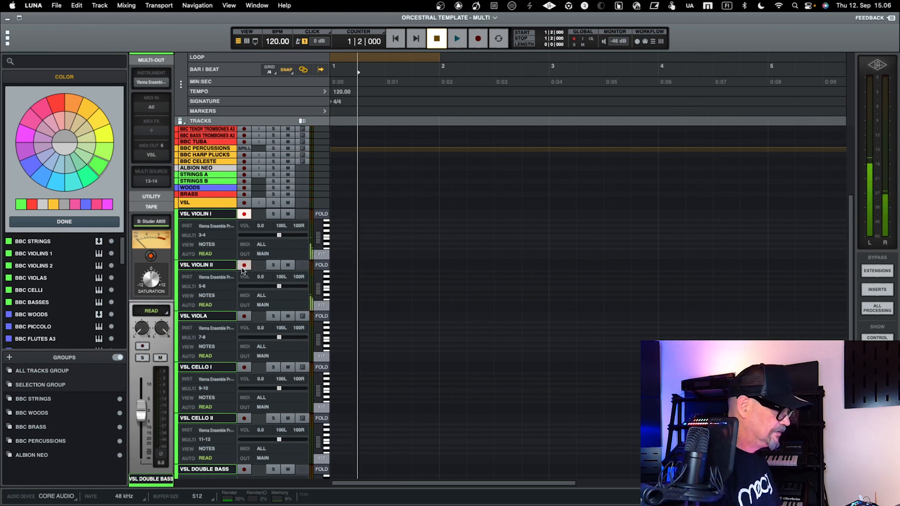
click(244, 317)
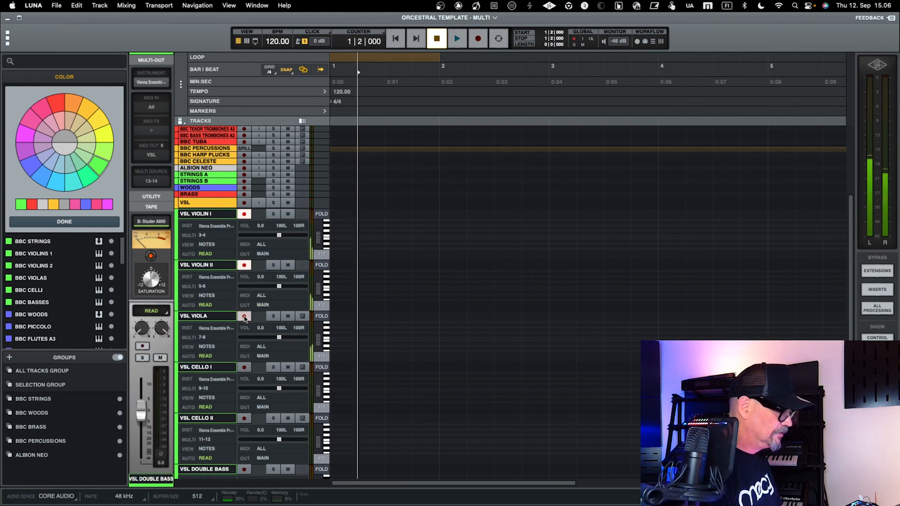
key(ctrl+Right)
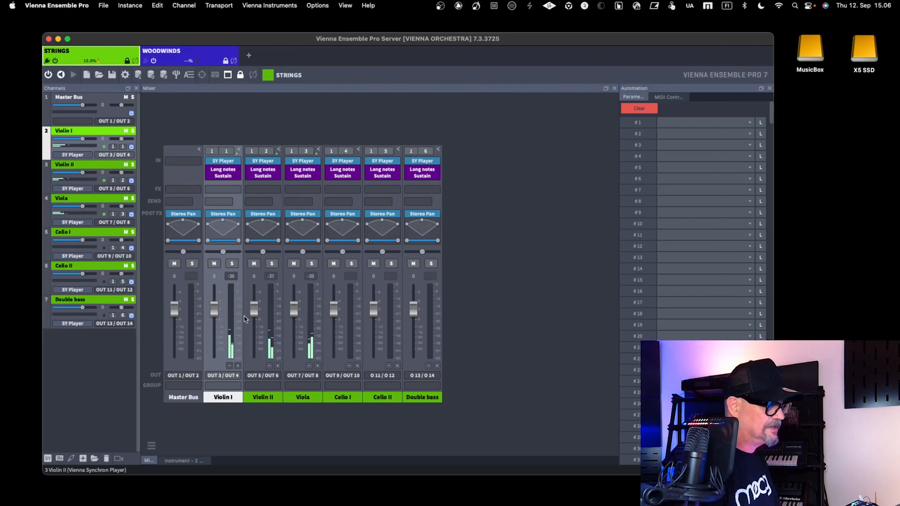
key(ctrl+Left)
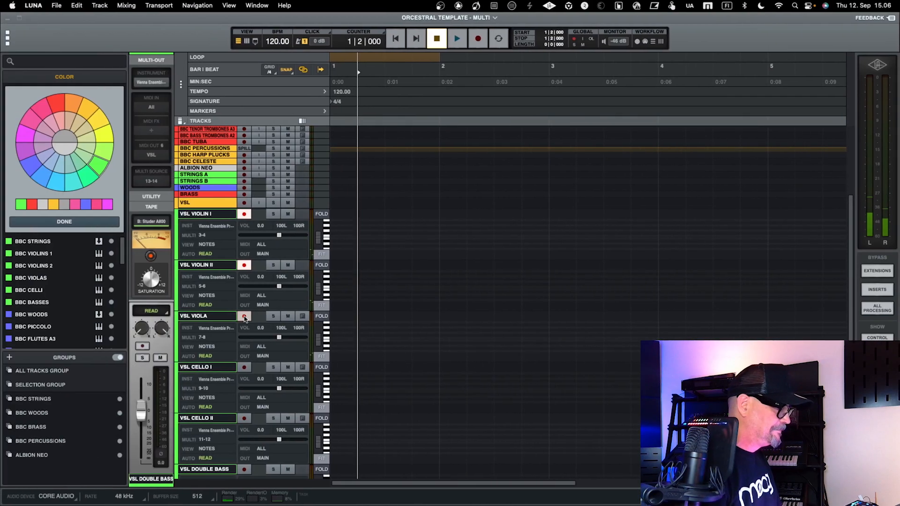
Record-enable the VSL CELLO I, VSL CELLO II and VSL DOUBLE BASS tracks, checking the incoming signals in Vienna Ensemble Pro.
key(ctrl+Right)
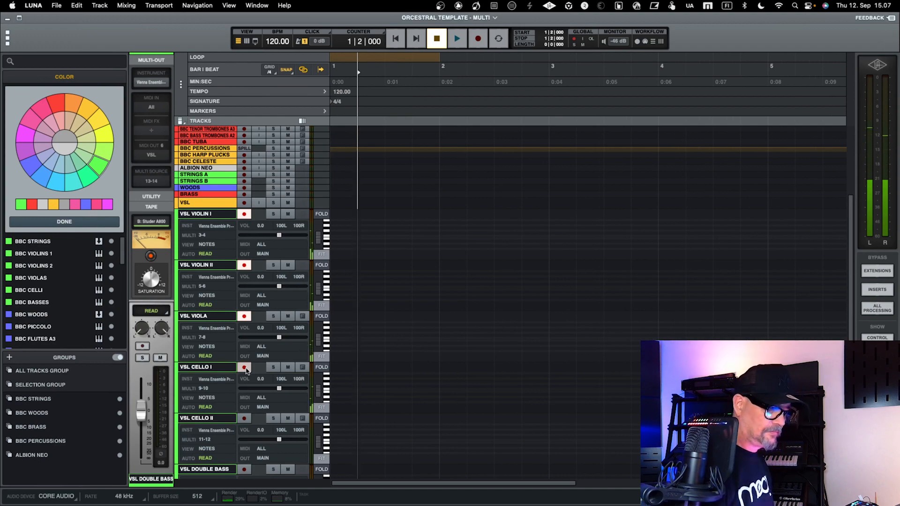
key(super+Tab)
key(super+Tab)
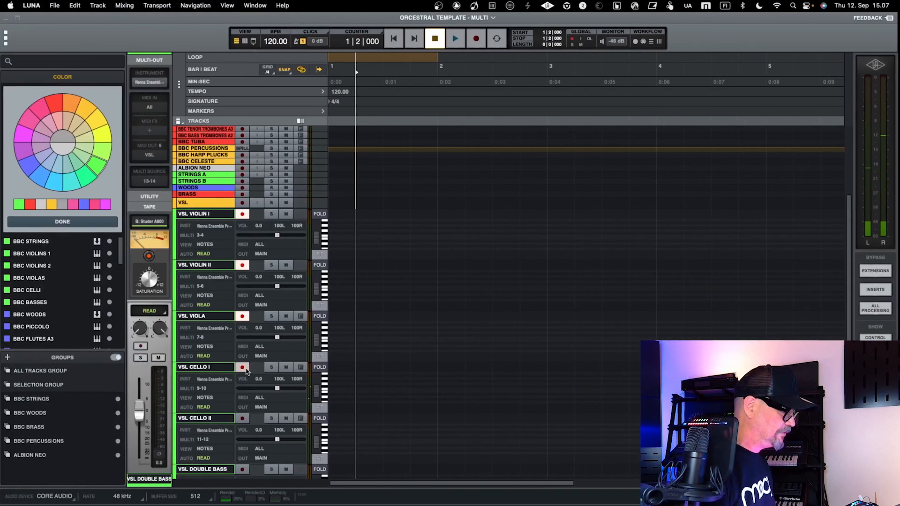
click(244, 470)
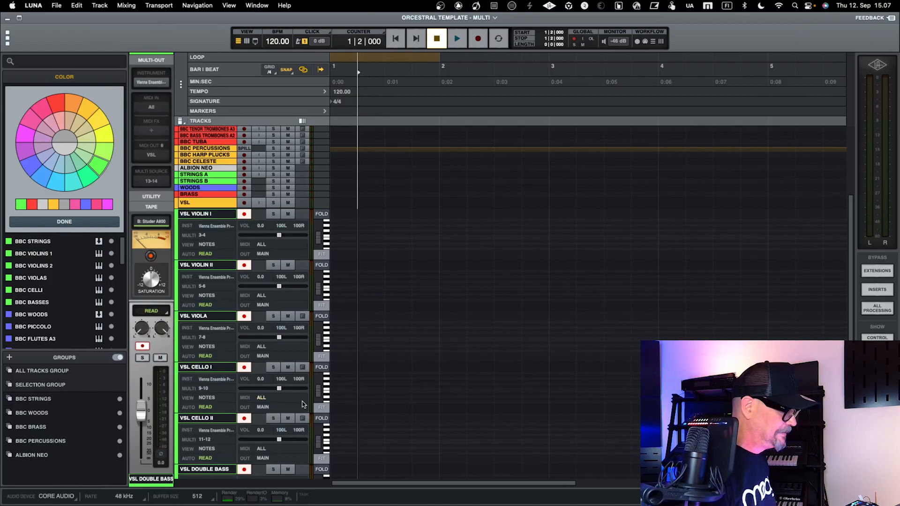
Review the ALBION NEO track's multi-output mixer and Kontakt instruments, then close its instrument window.
scroll(305, 389, down, 4)
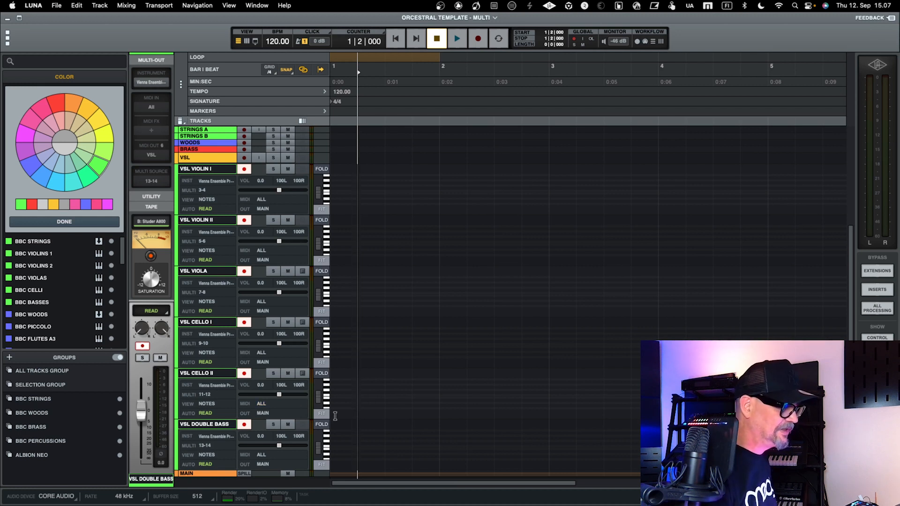
scroll(358, 387, up, 5)
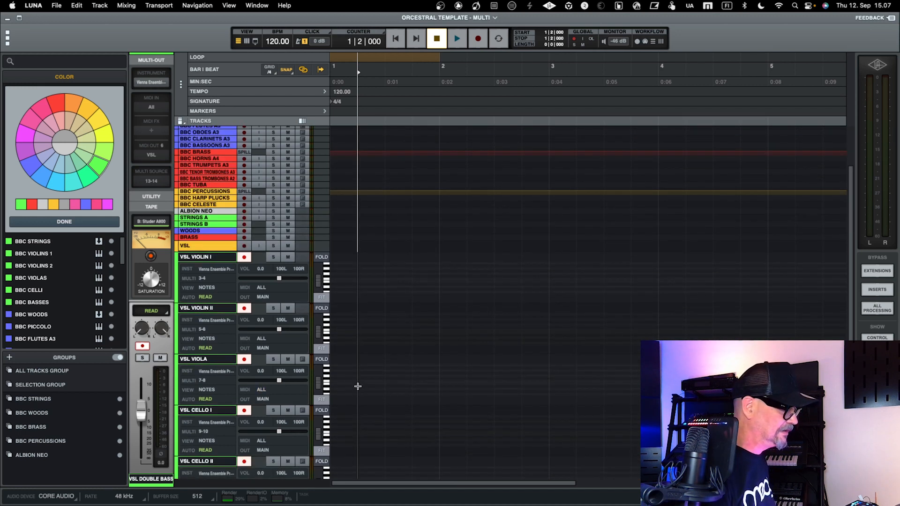
click(218, 212)
mouse_move(155, 87)
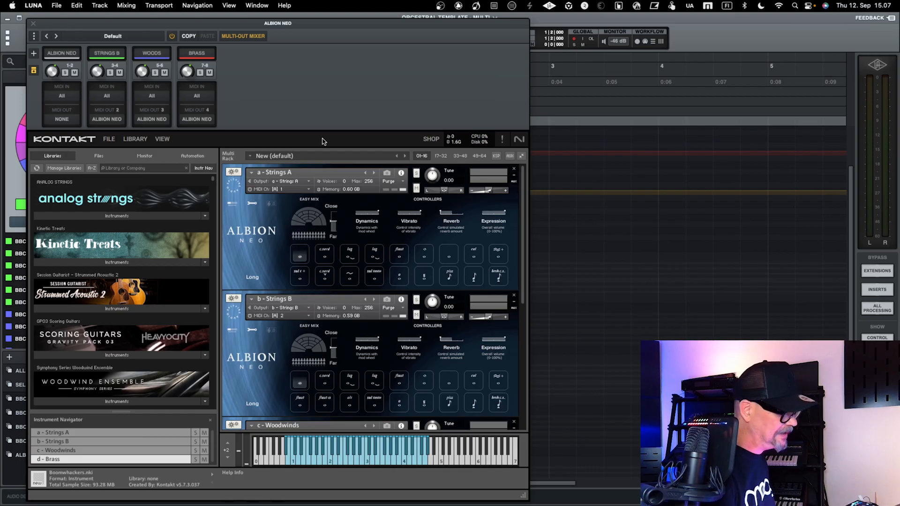
click(33, 24)
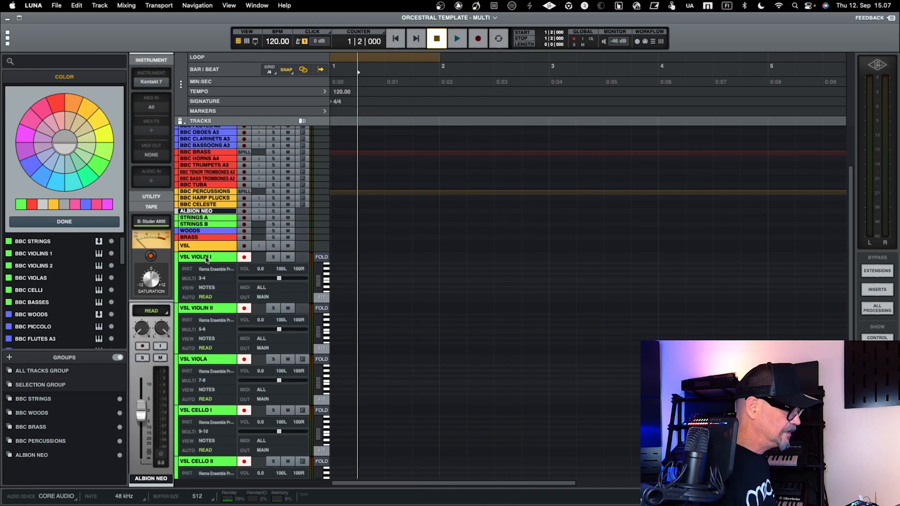
Switch to Vienna Ensemble Pro, inspect the Double bass channel's Synchron Player and close its instrument view.
key(ctrl+Right)
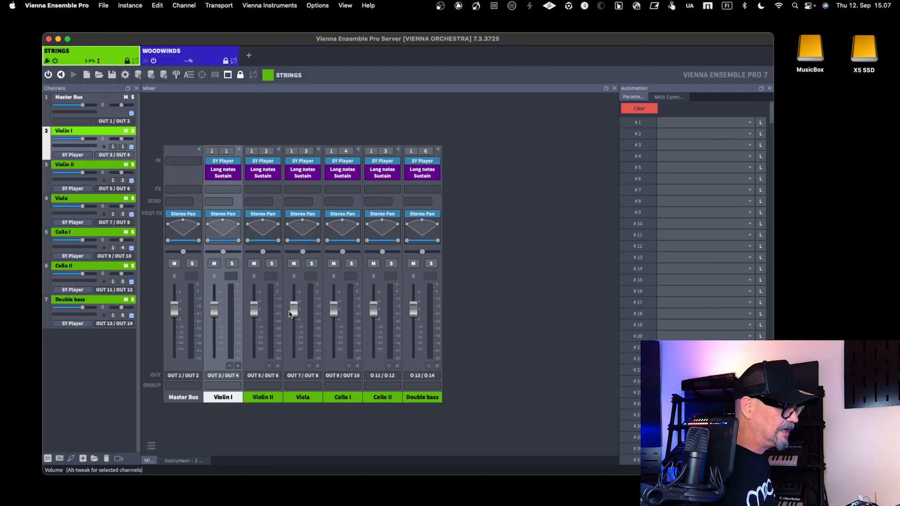
click(425, 176)
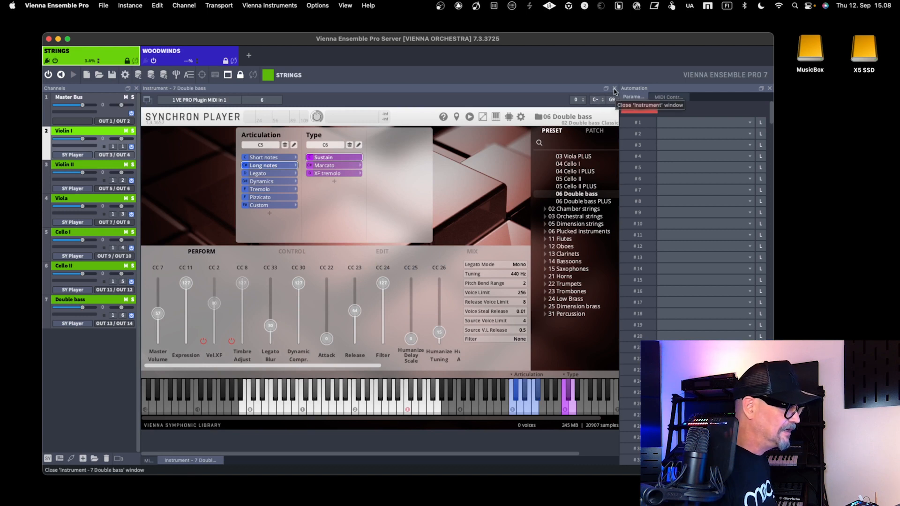
click(615, 89)
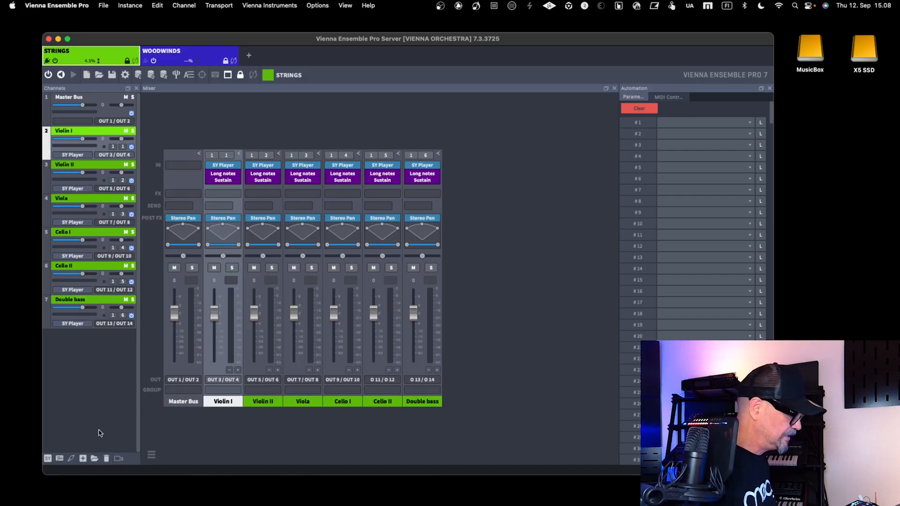
Add the BABY Audio BA-1 AU instrument as a new channel in the STRINGS instance, then return to LUNA.
click(64, 458)
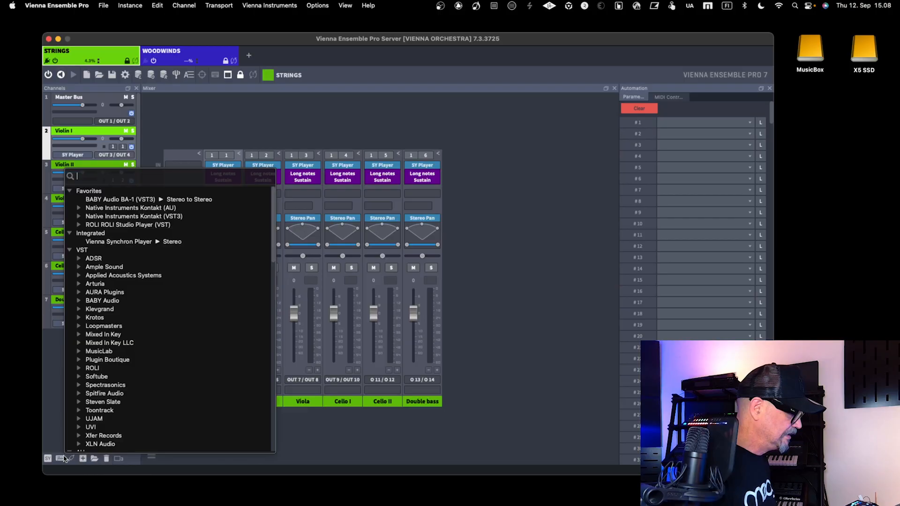
scroll(128, 368, down, 2)
scroll(131, 366, down, 4)
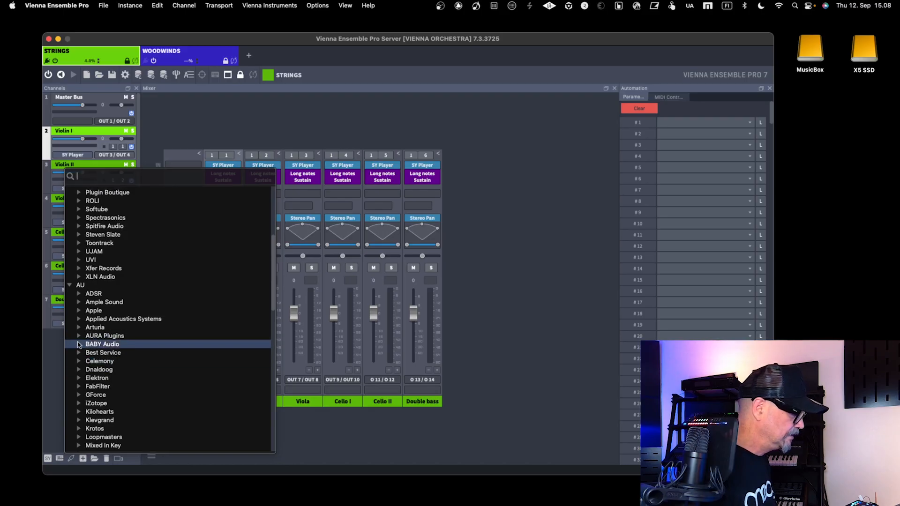
click(79, 345)
click(115, 353)
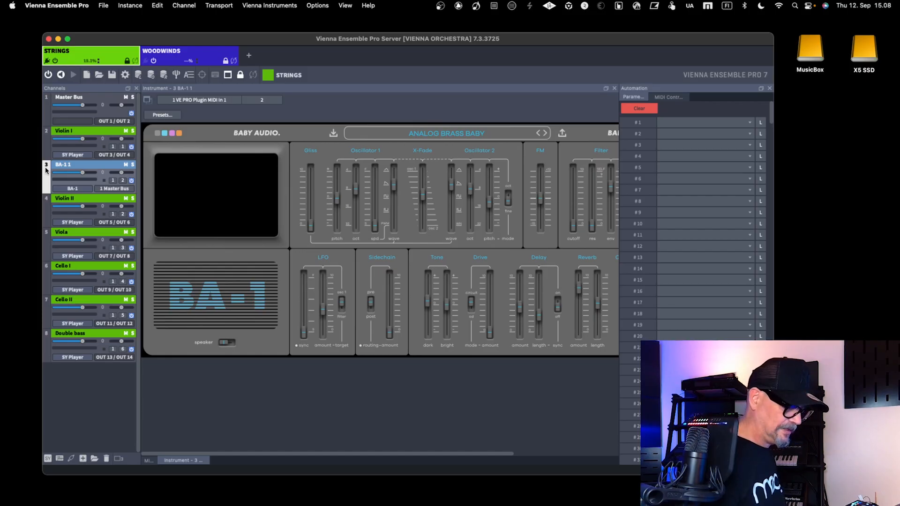
key(ctrl+Up)
key(ctrl+Up)
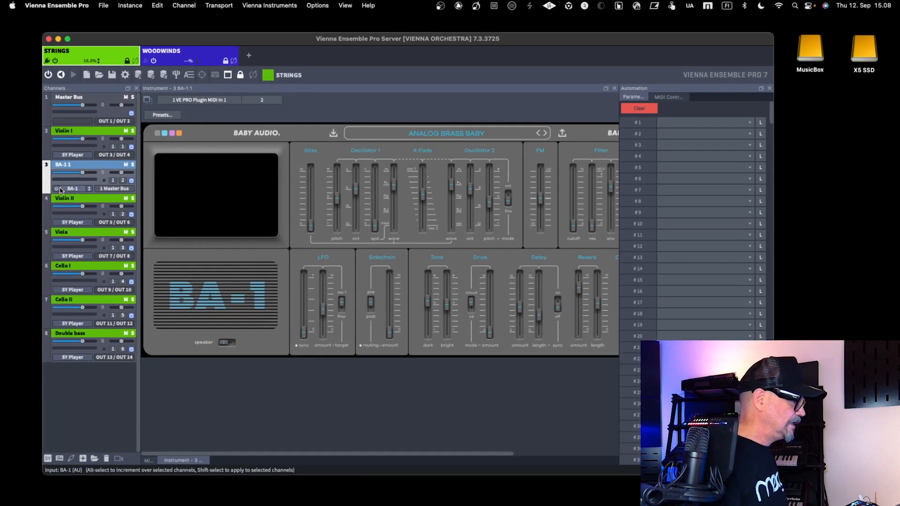
key(ctrl+Left)
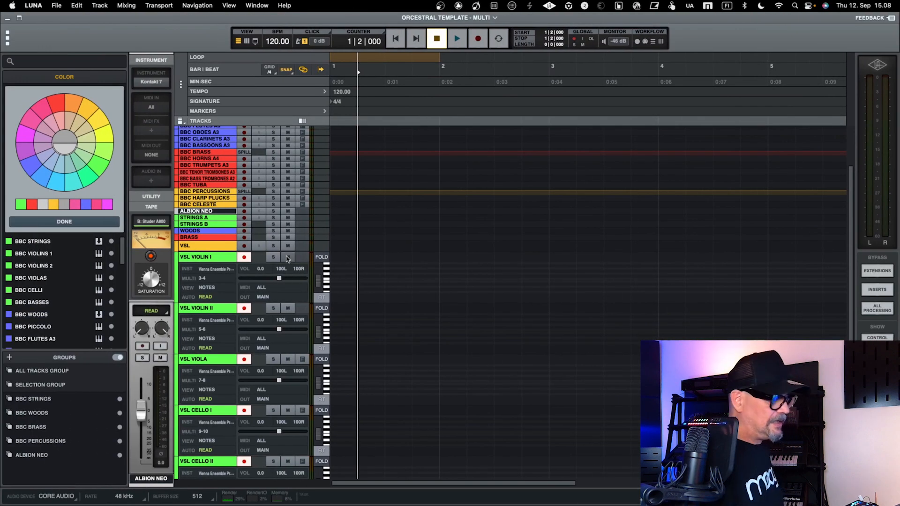